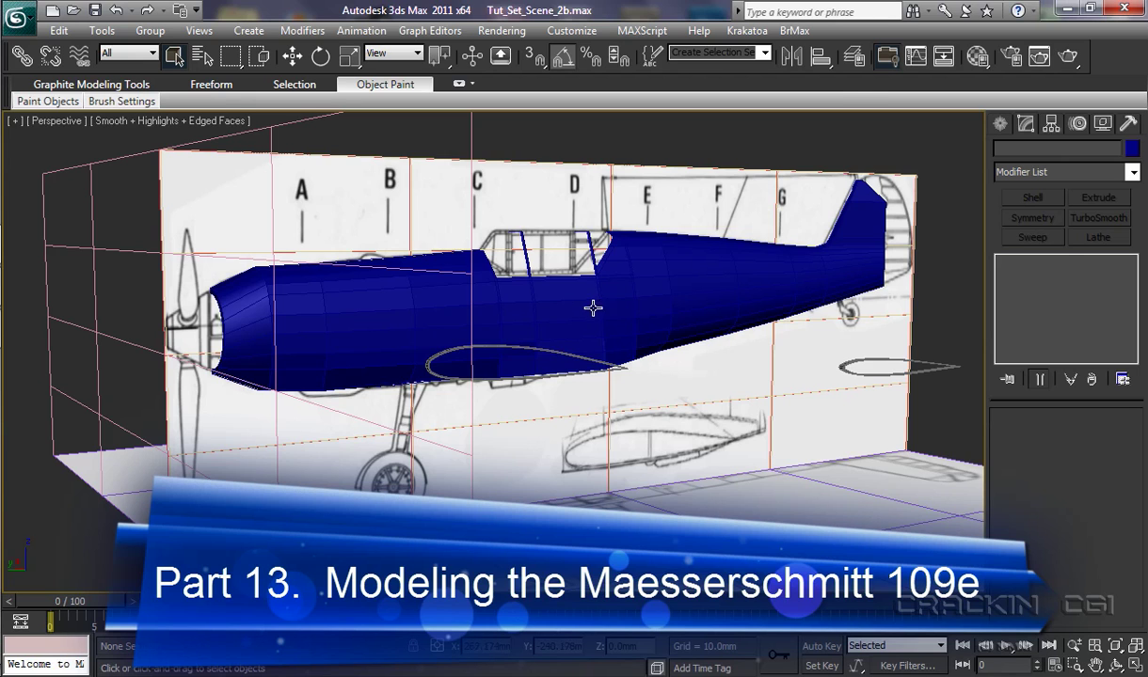
Step: Open the layer manager and examine the objects listed in the Frame_Helpers layer
click(854, 57)
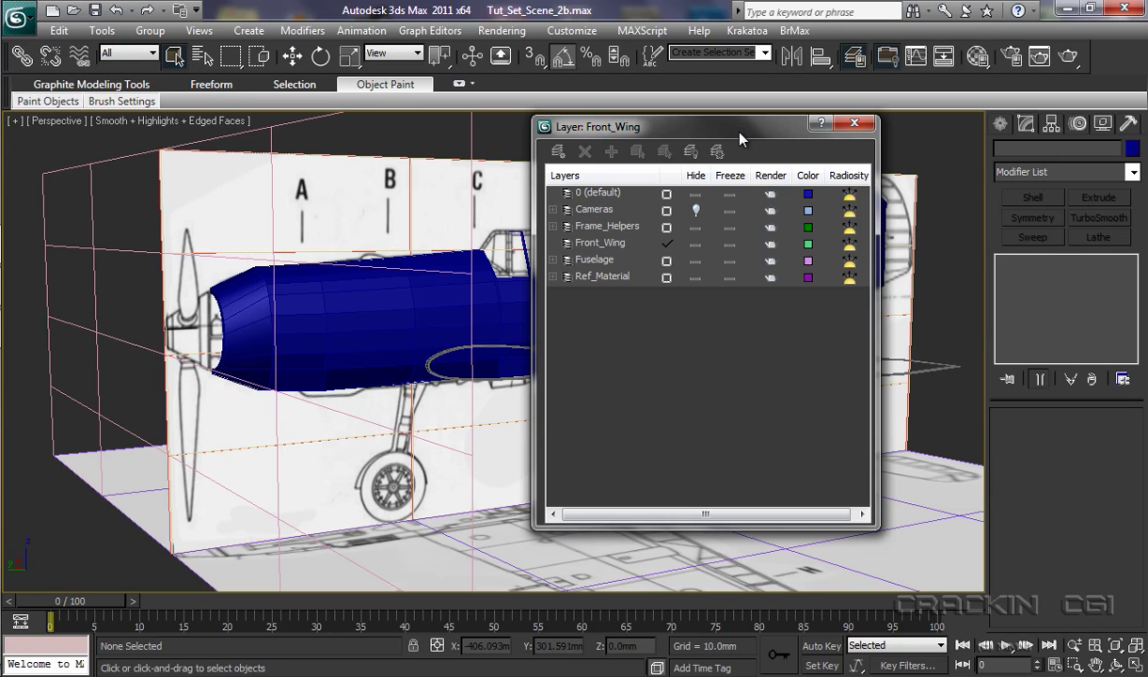
mouse_move(740, 139)
mouse_down()
mouse_move(760, 248)
mouse_move(794, 125)
mouse_move(773, 164)
mouse_move(737, 140)
mouse_up()
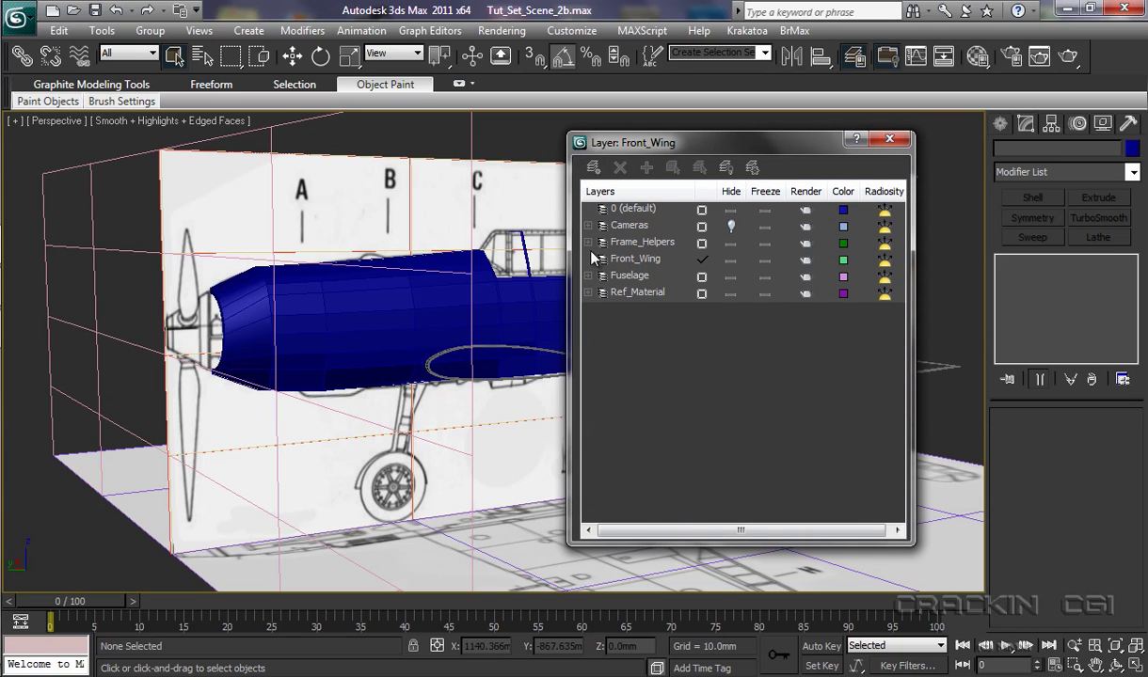
drag(699, 146, 858, 113)
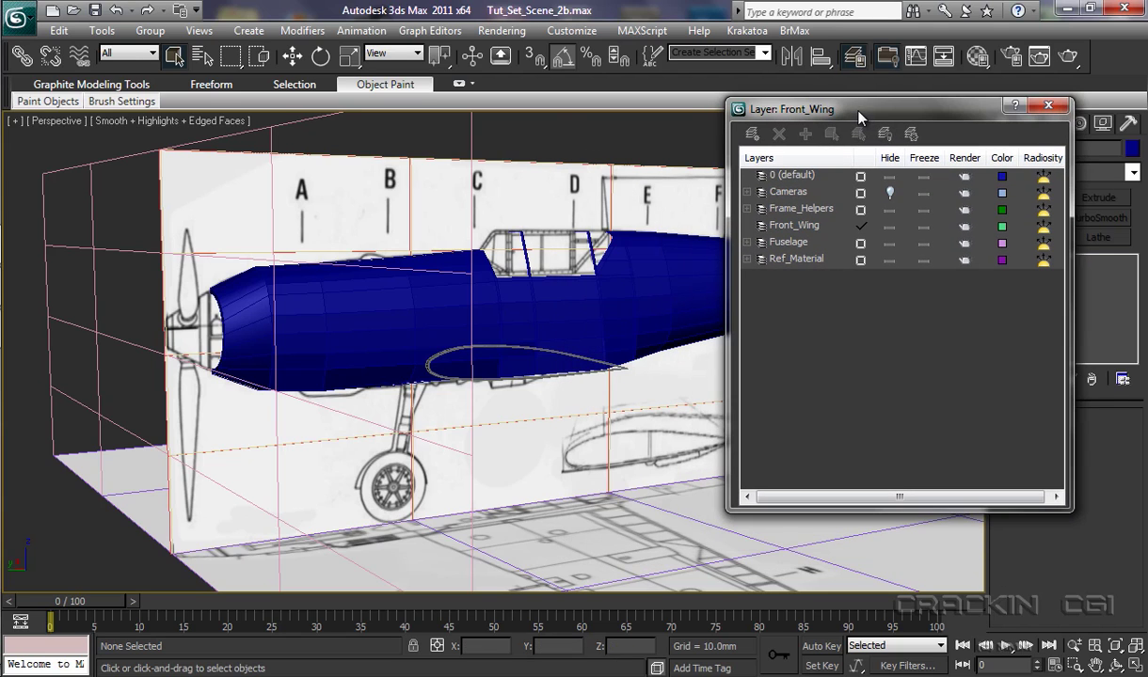
click(747, 209)
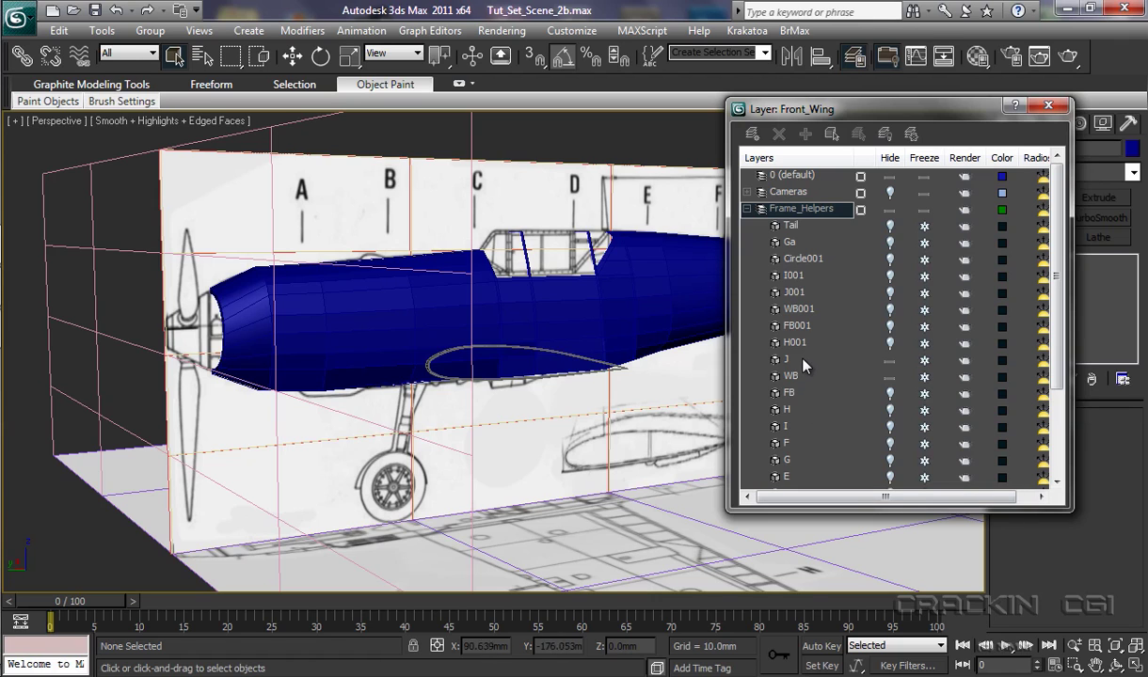
drag(910, 111, 303, 98)
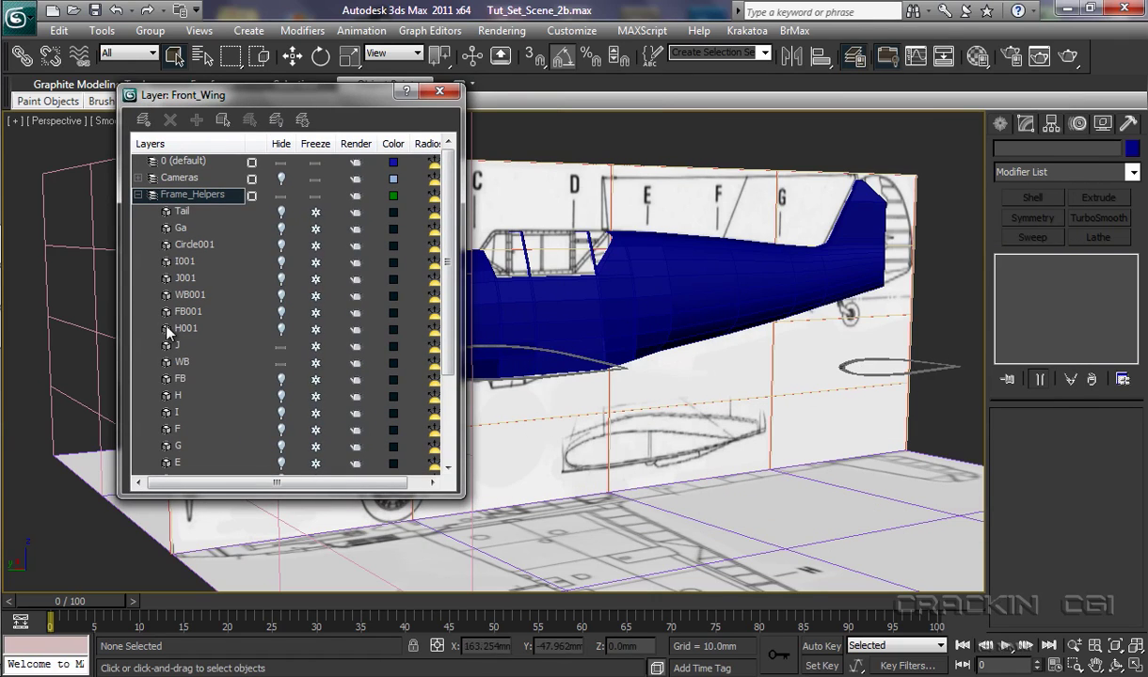
click(138, 194)
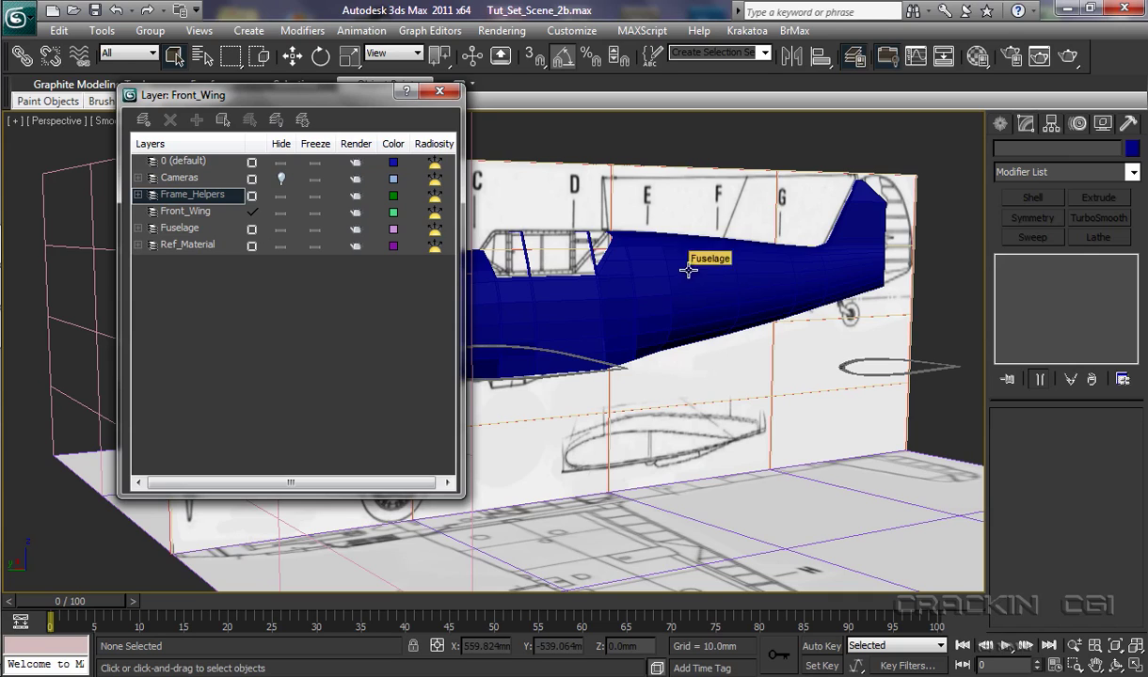
Step: Hide the Fuselage layer and close the layer manager
click(278, 230)
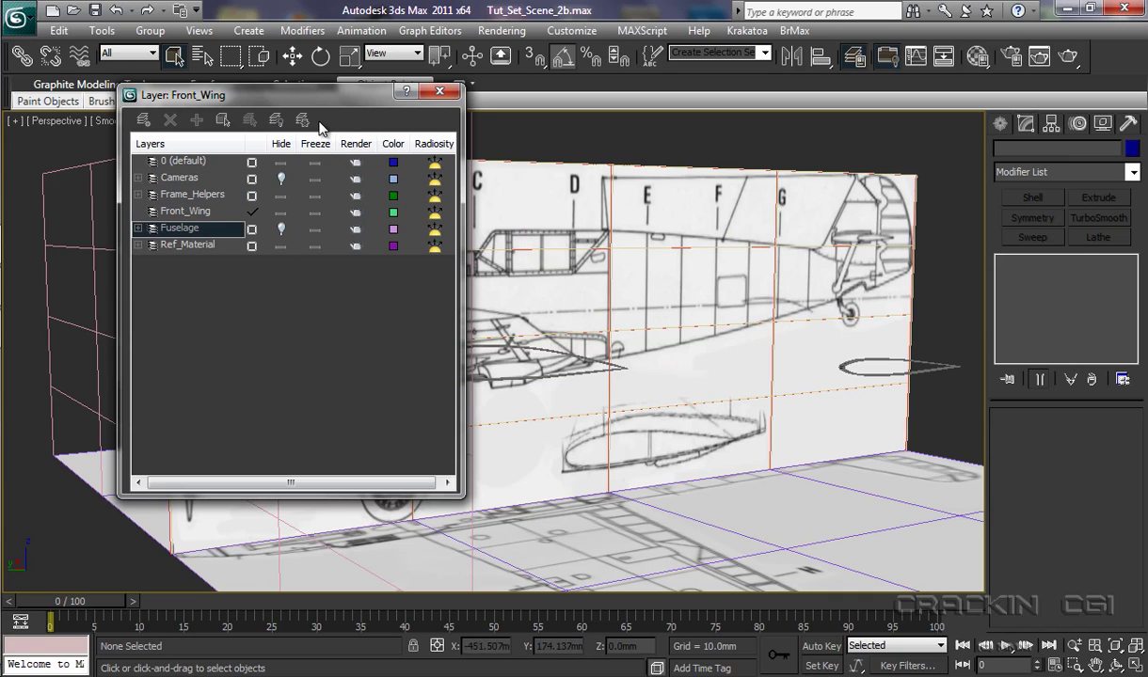
drag(297, 91, 652, 133)
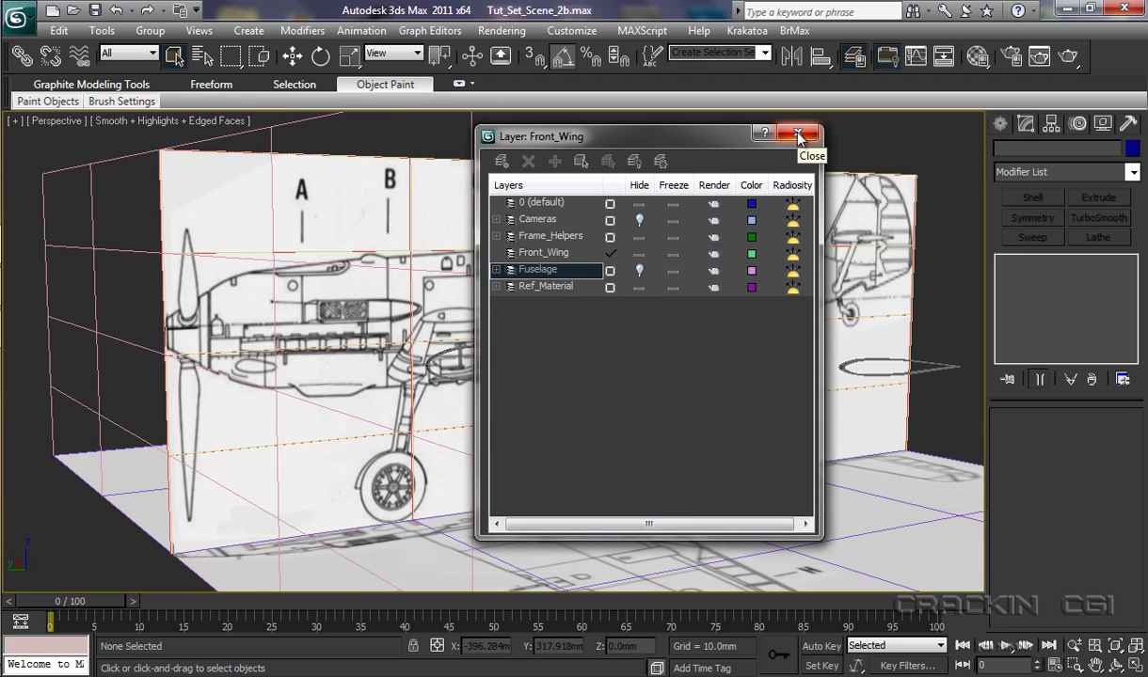
click(798, 136)
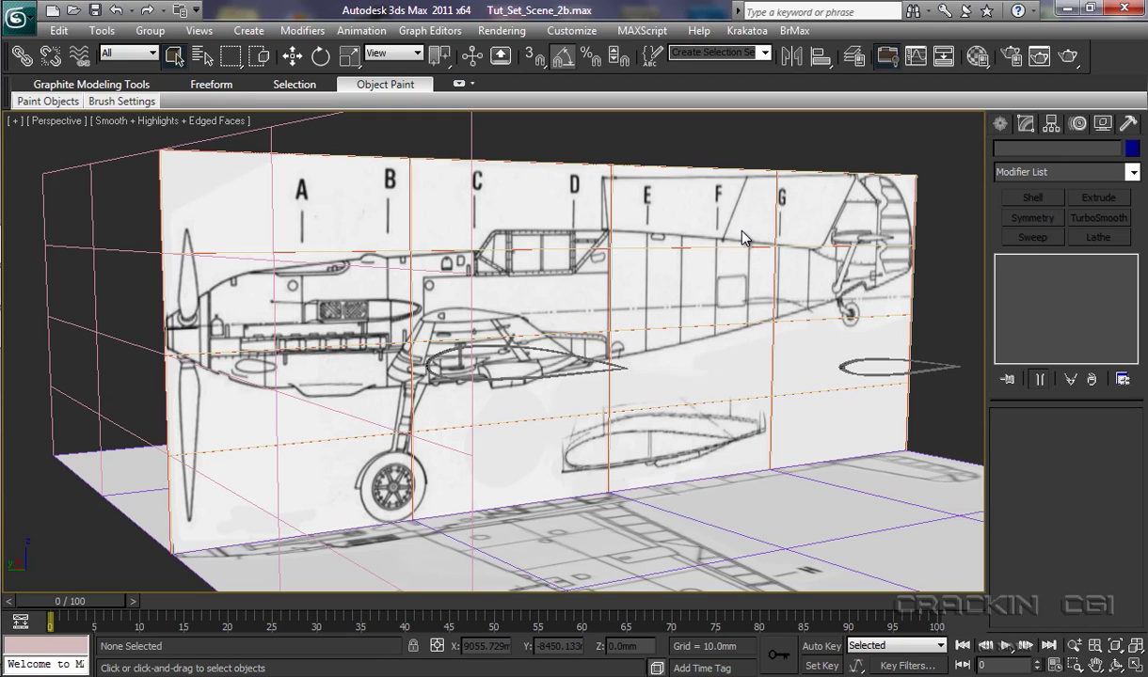
Step: In the Left view, create a box about 5.4 mm long, 25.2 mm wide and 1.9 mm high over the large wing airfoil outline
key(l)
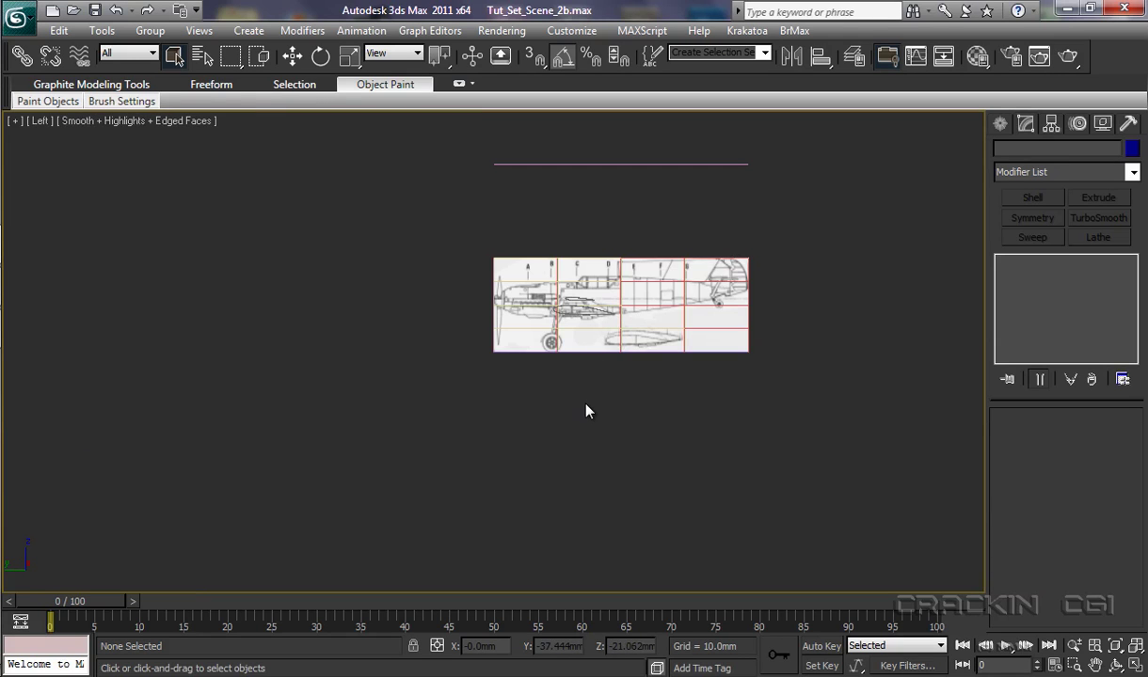
scroll(588, 395, up, 5)
middle_drag(748, 318, 332, 450)
scroll(508, 404, up, 6)
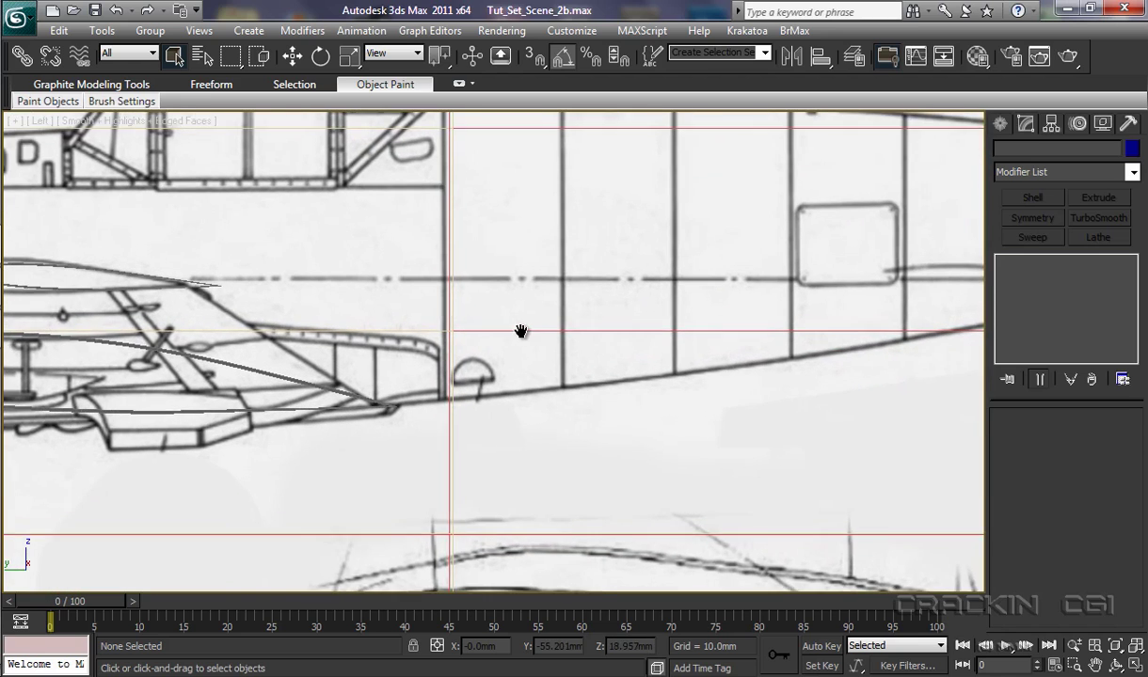
middle_drag(516, 329, 927, 362)
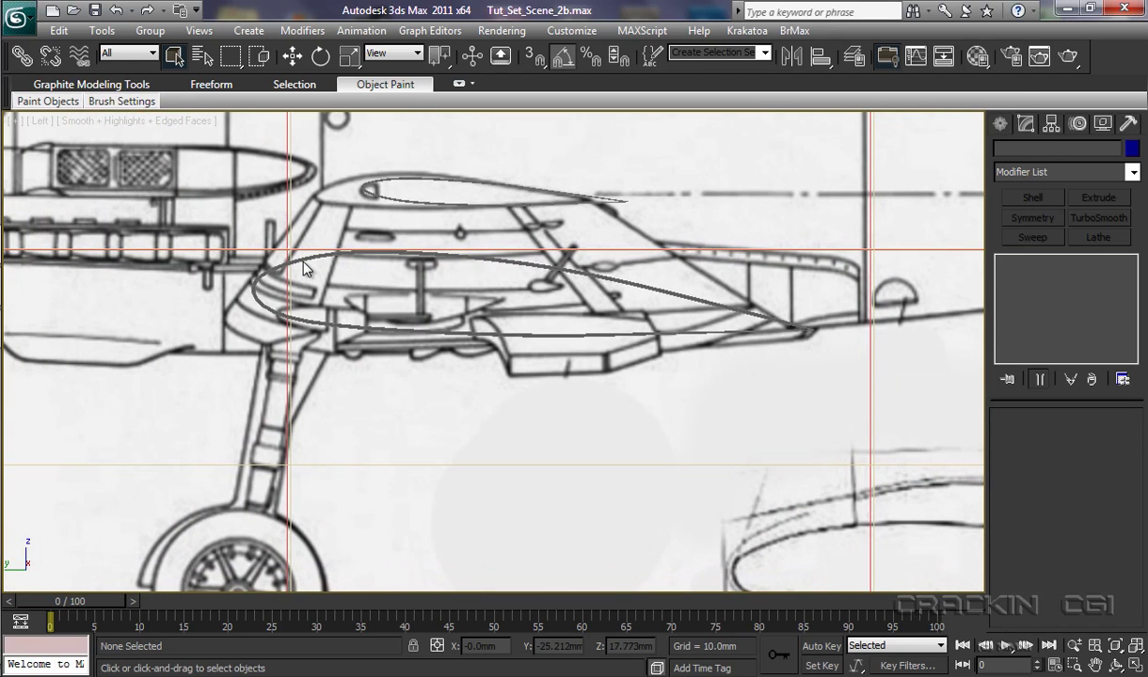
click(1000, 126)
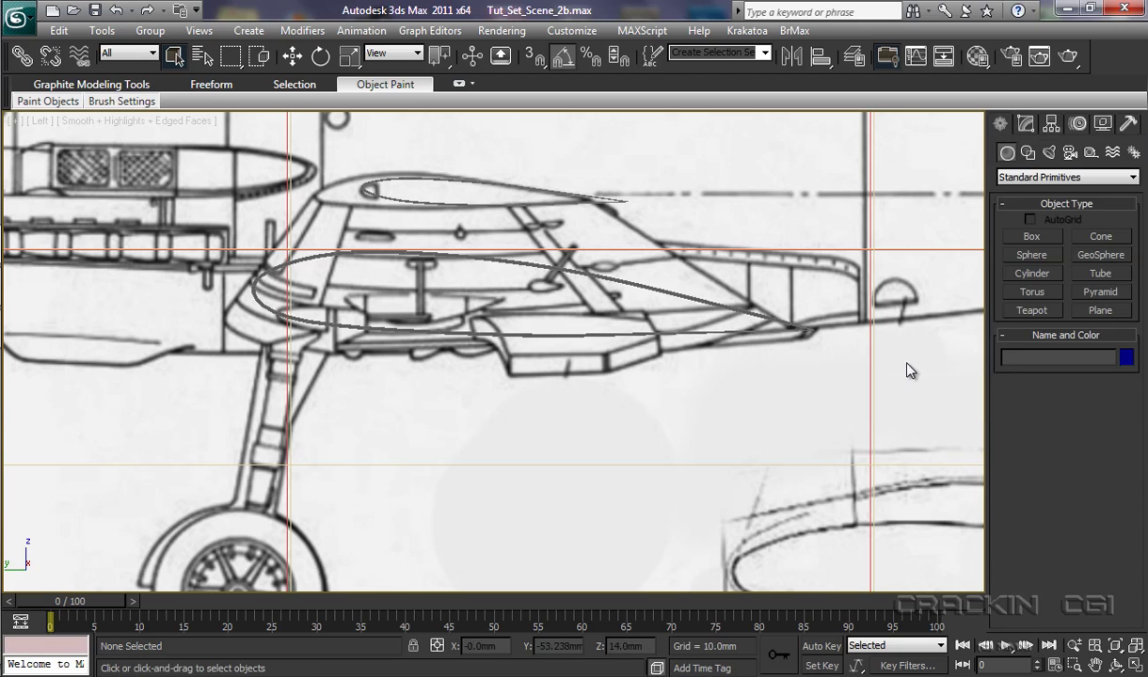
click(1031, 237)
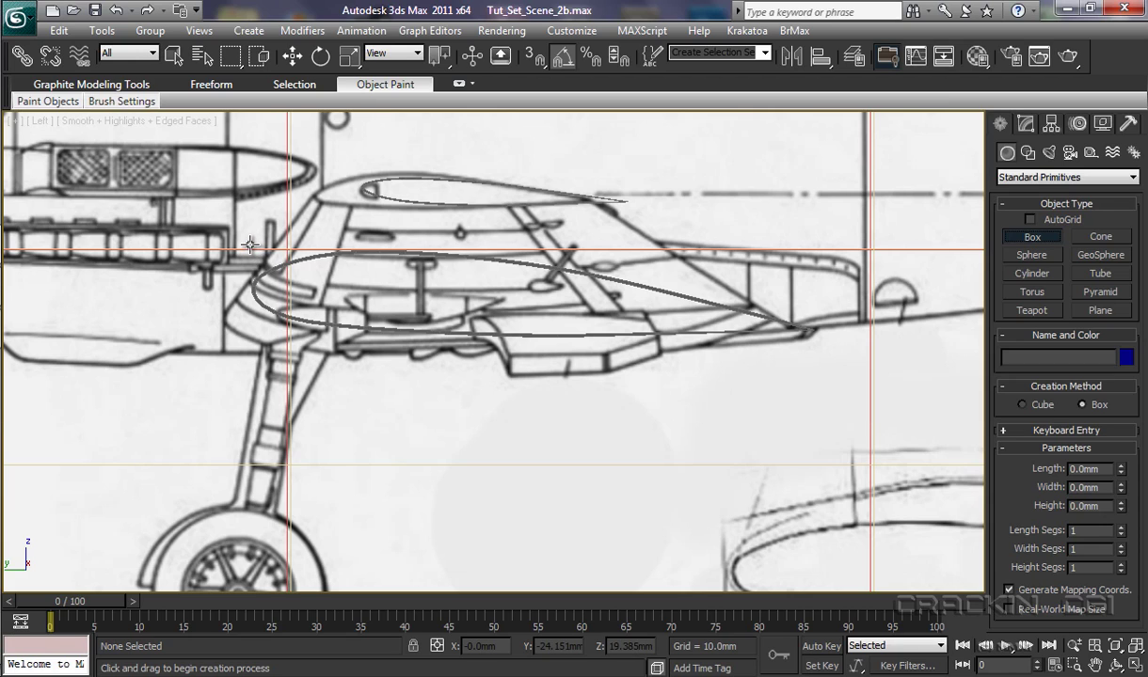
drag(250, 246, 815, 367)
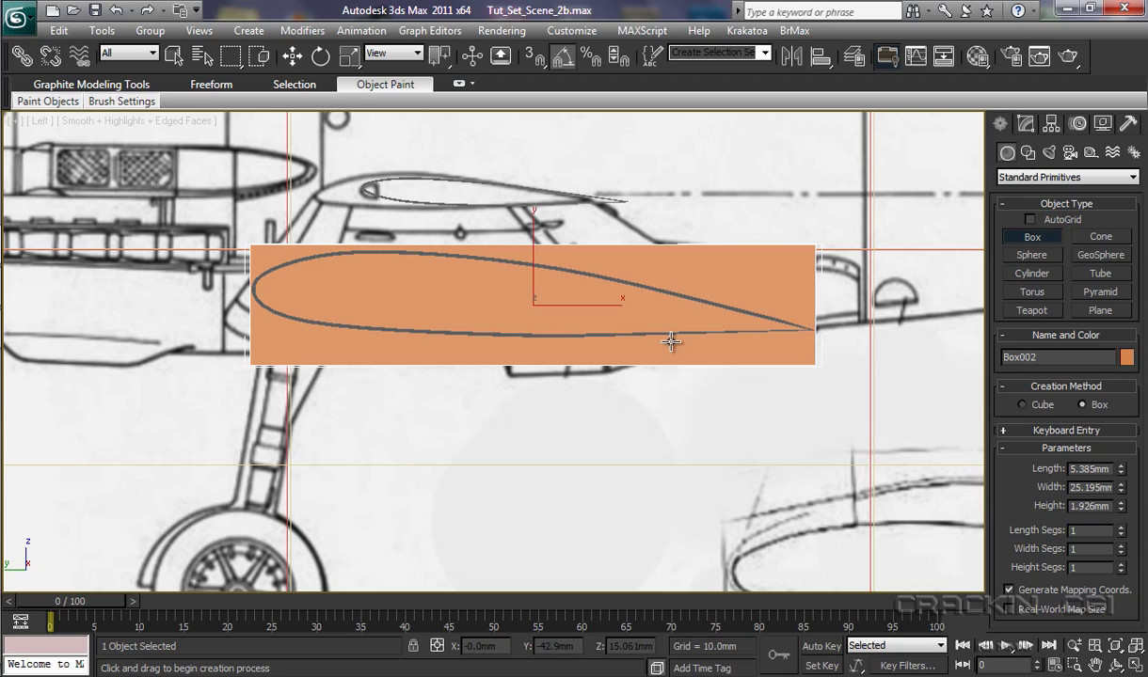
Step: Set the box to 2 length segments and 4 width segments
click(1120, 528)
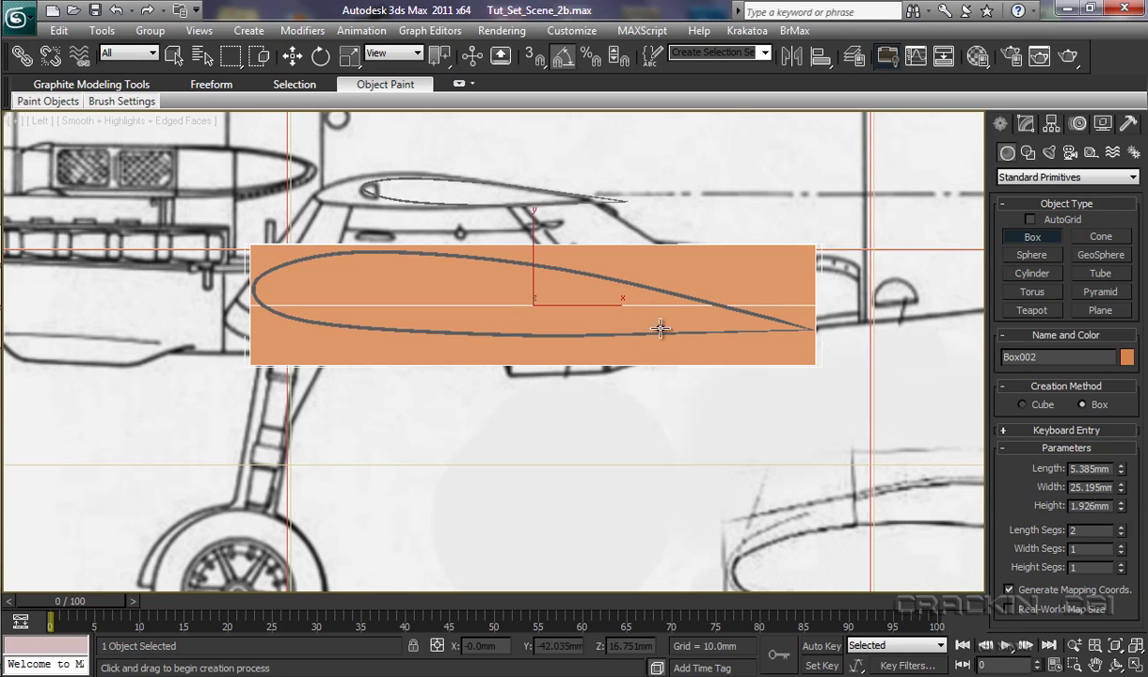
click(1121, 546)
click(1120, 546)
click(1120, 546)
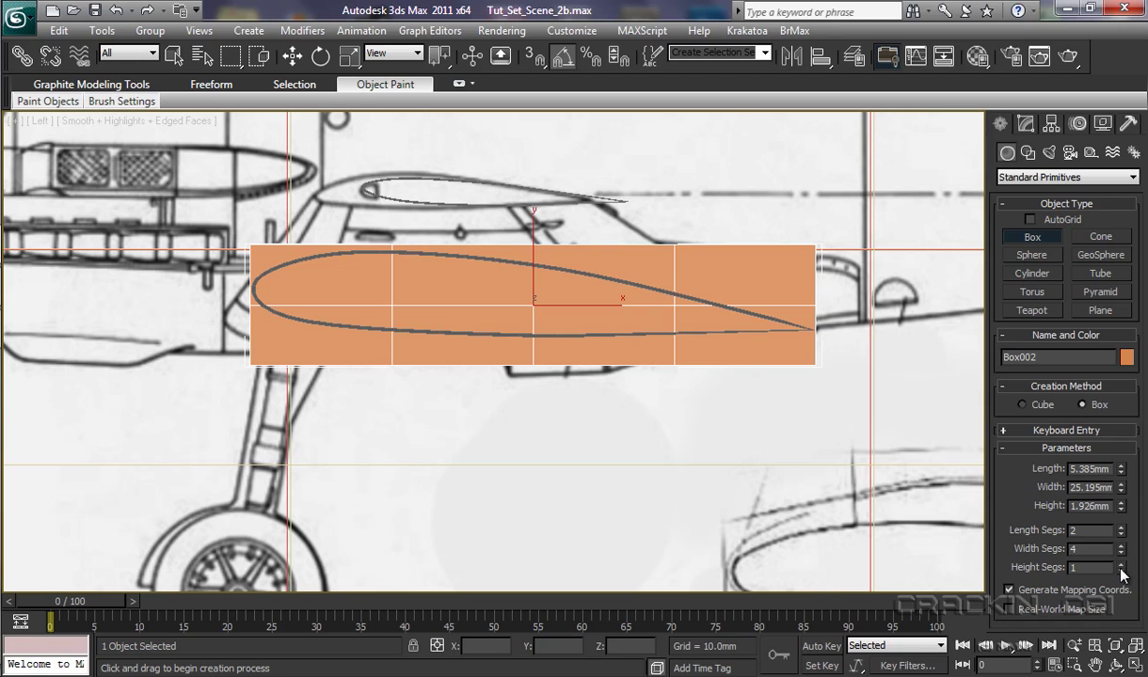
Step: Change the box's object color to the dark blue custom color
click(1126, 359)
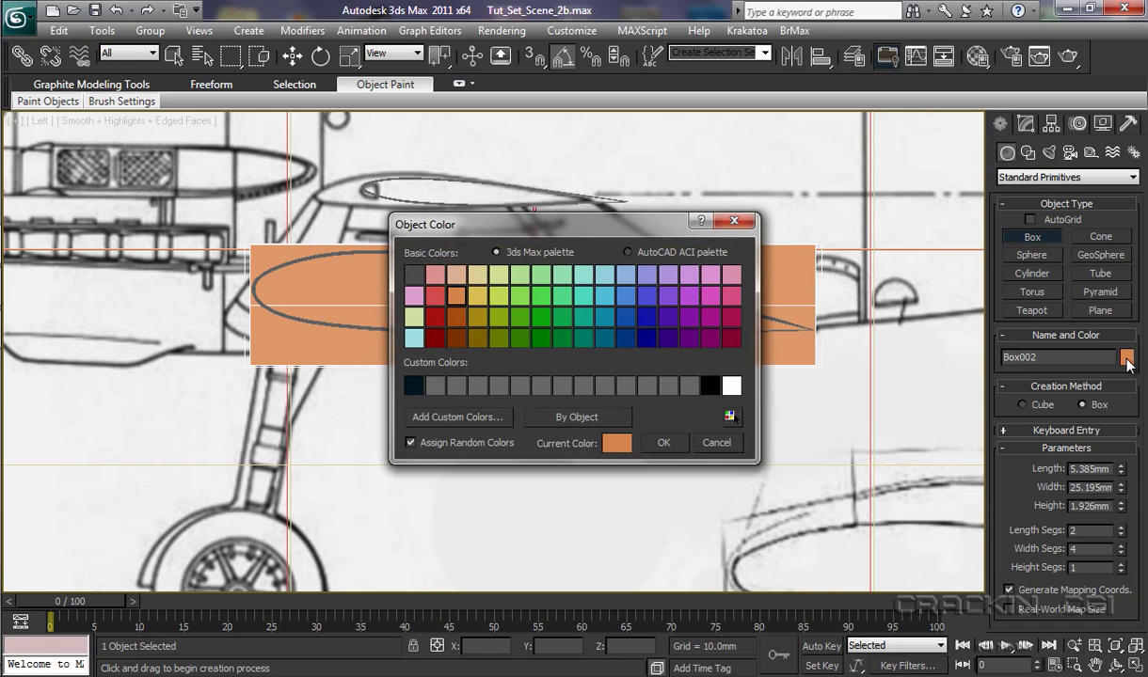
click(419, 388)
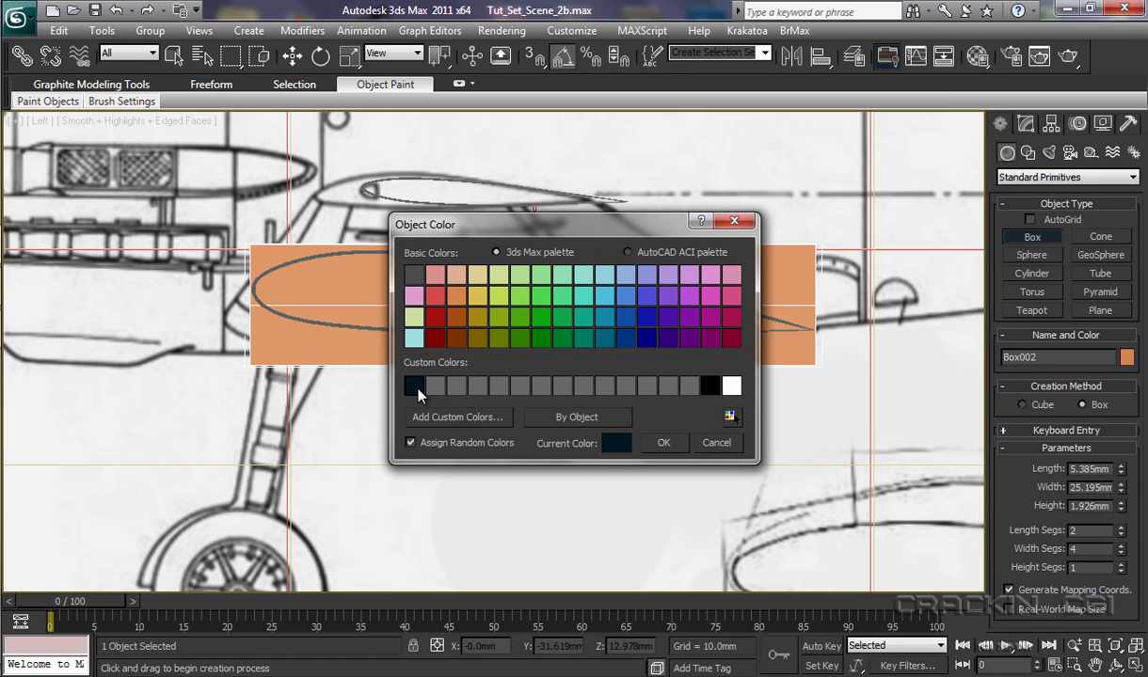
click(664, 444)
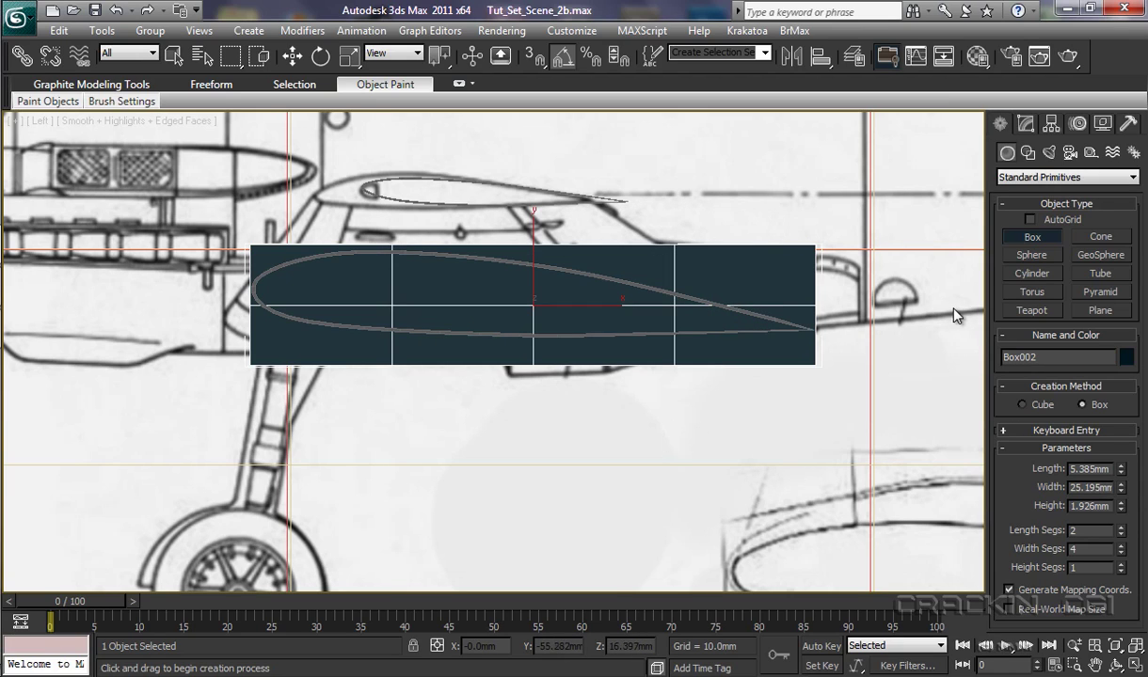
Step: Convert the box to an Editable Poly
right_click(540, 338)
right_click(541, 339)
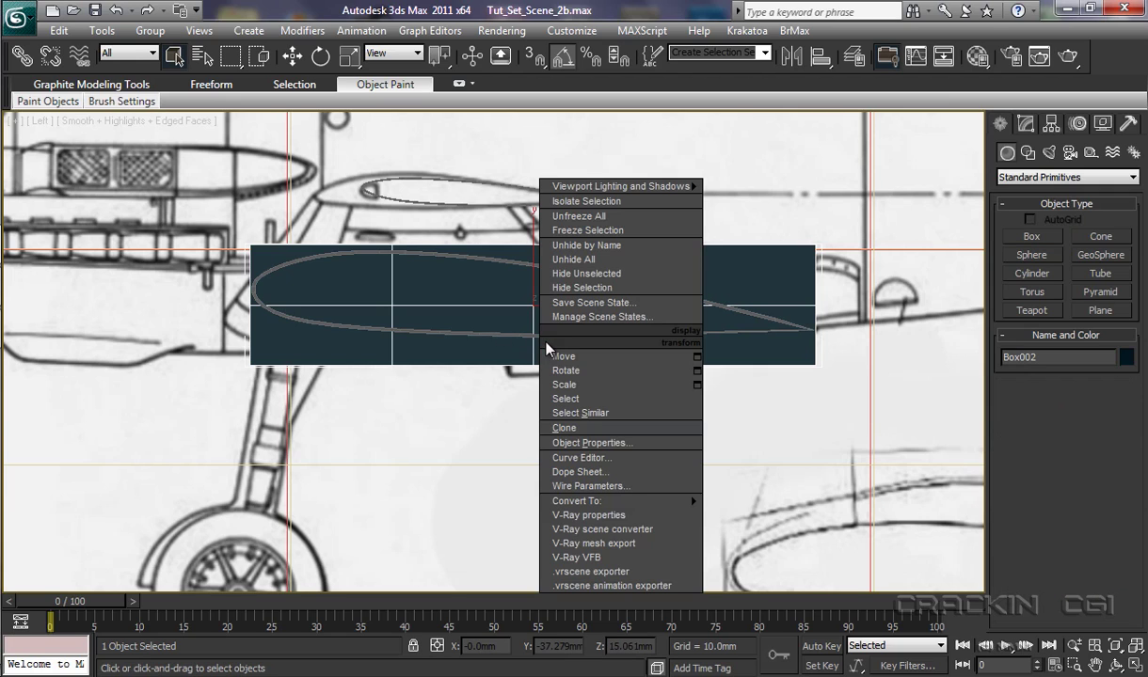
mouse_move(659, 500)
click(738, 520)
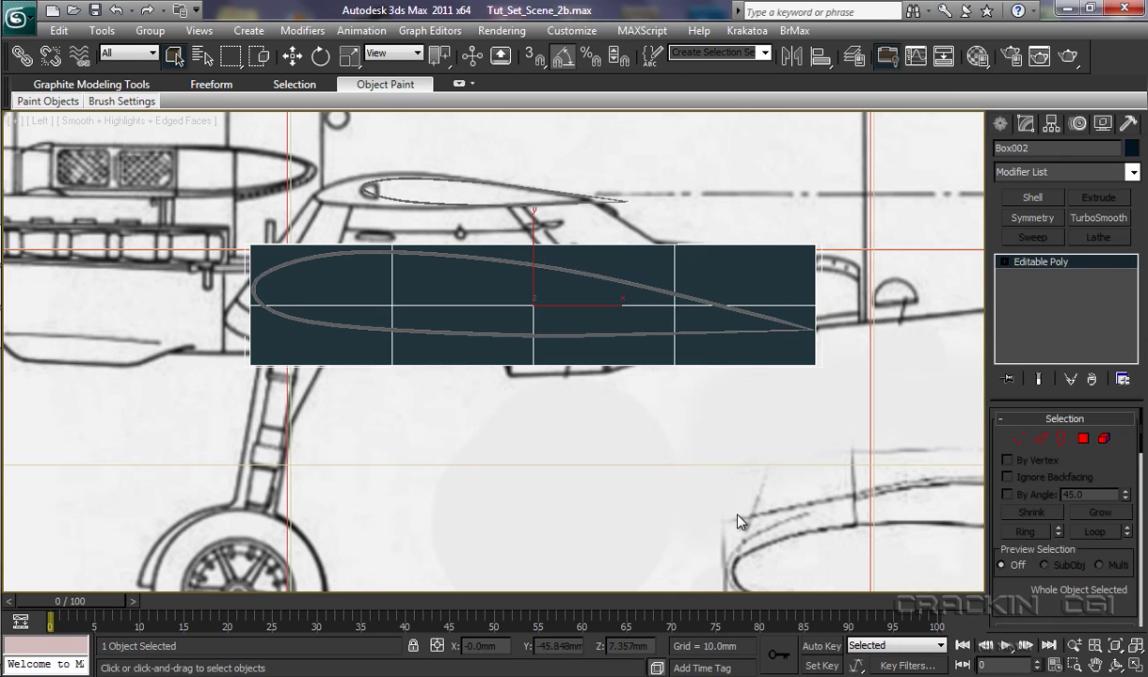
Step: At vertex level, lower the upper vertices of the second column from the nose toward the airfoil's upper curve
click(1002, 263)
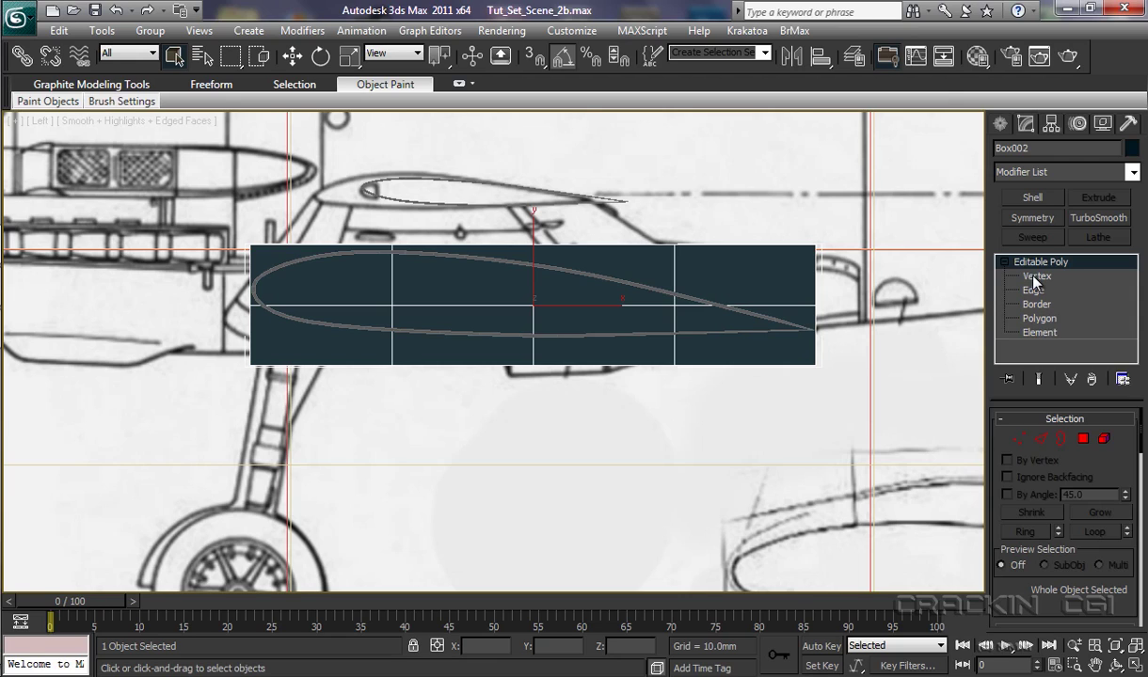
click(1036, 276)
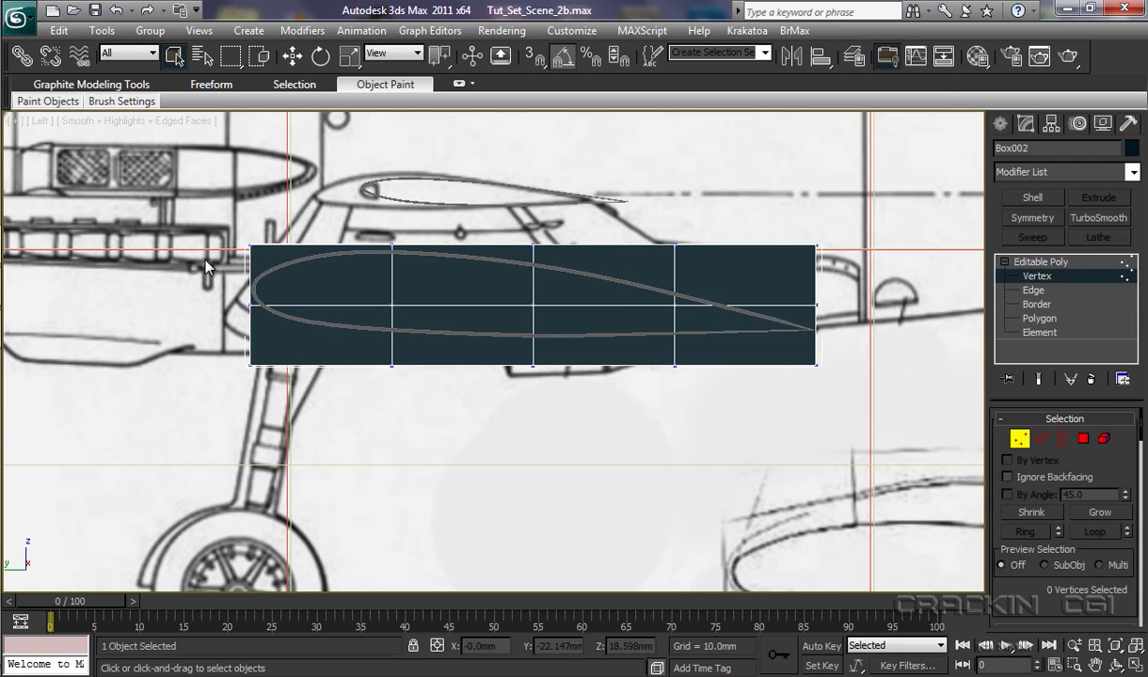
drag(377, 237, 407, 262)
key(w)
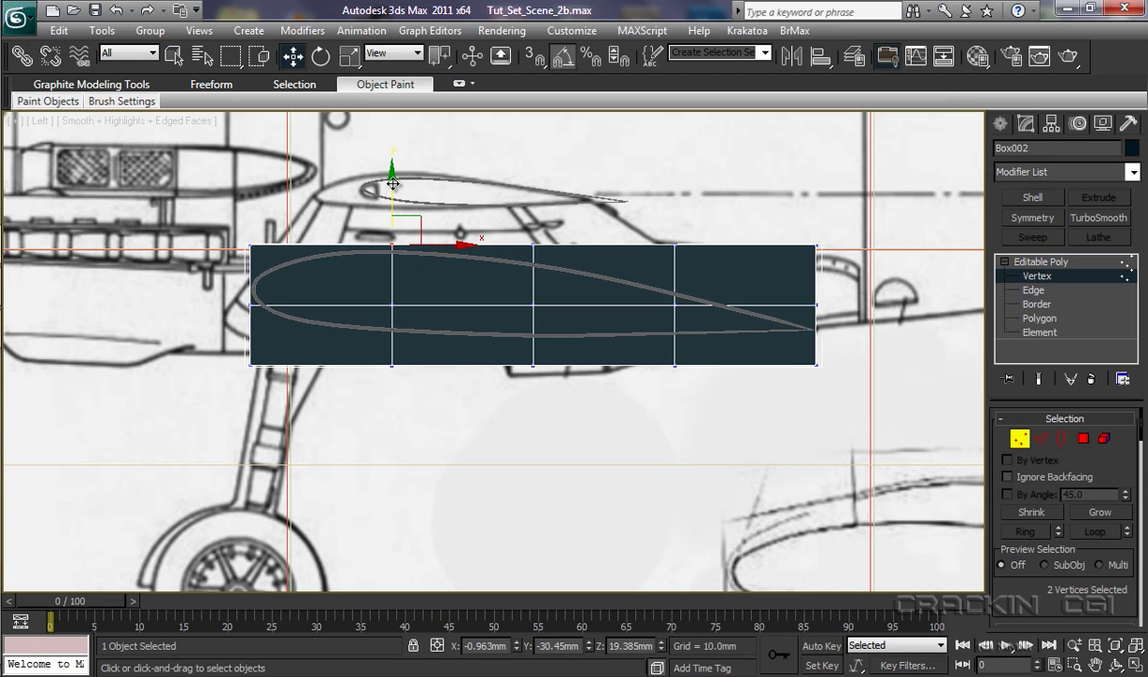
drag(392, 182, 393, 190)
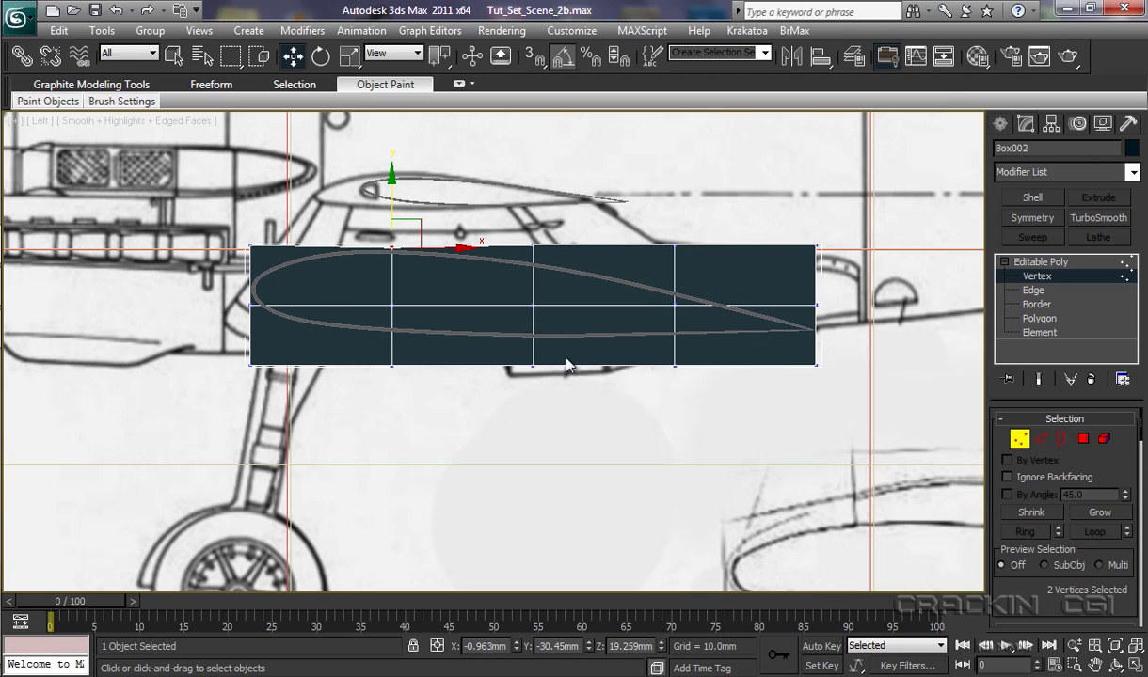
Step: Move the box's upper front corner vertices and front middle vertices onto the airfoil's leading-edge curve
drag(224, 227, 346, 255)
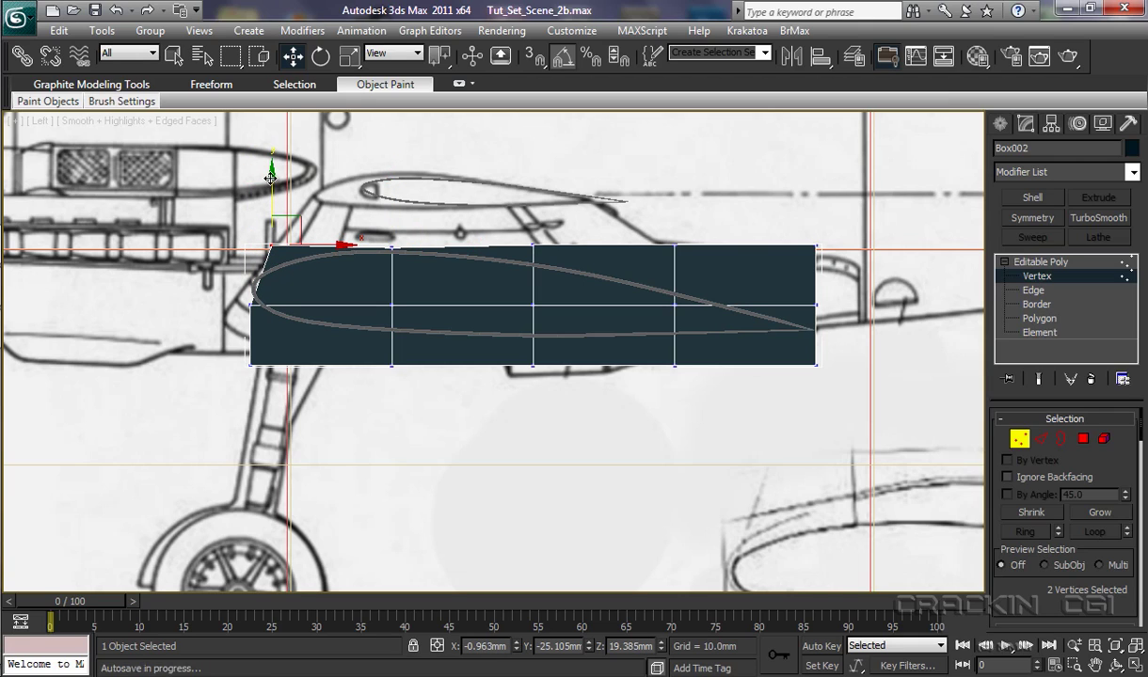
drag(270, 179, 278, 201)
drag(226, 285, 258, 314)
drag(249, 236, 252, 227)
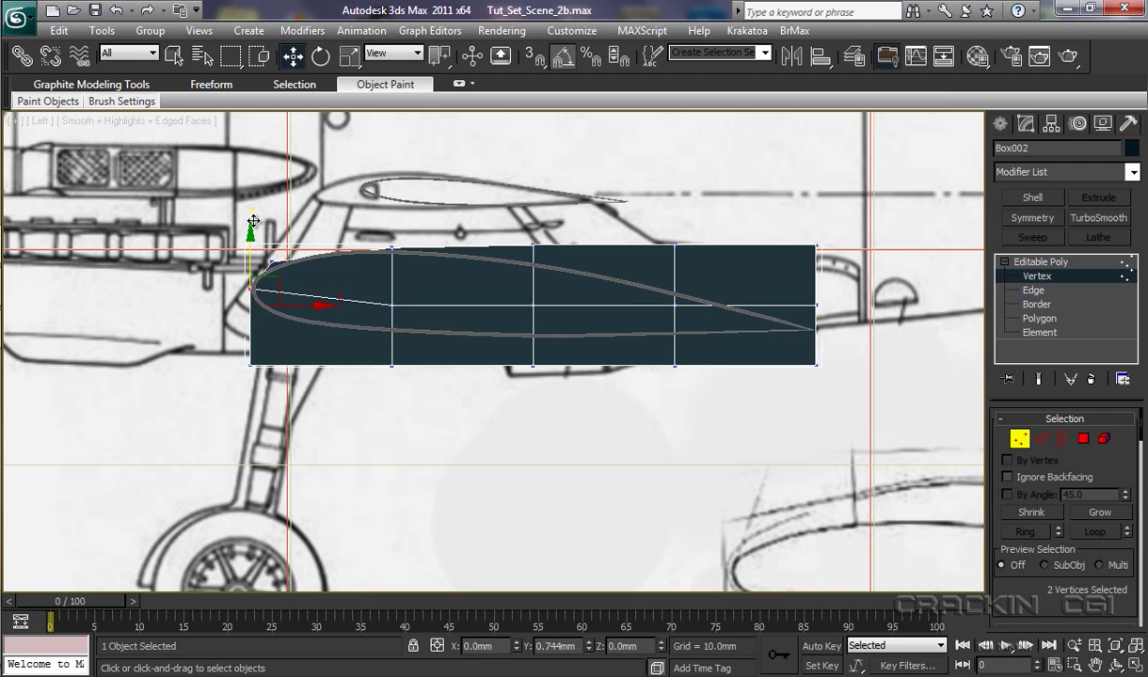
drag(253, 221, 252, 202)
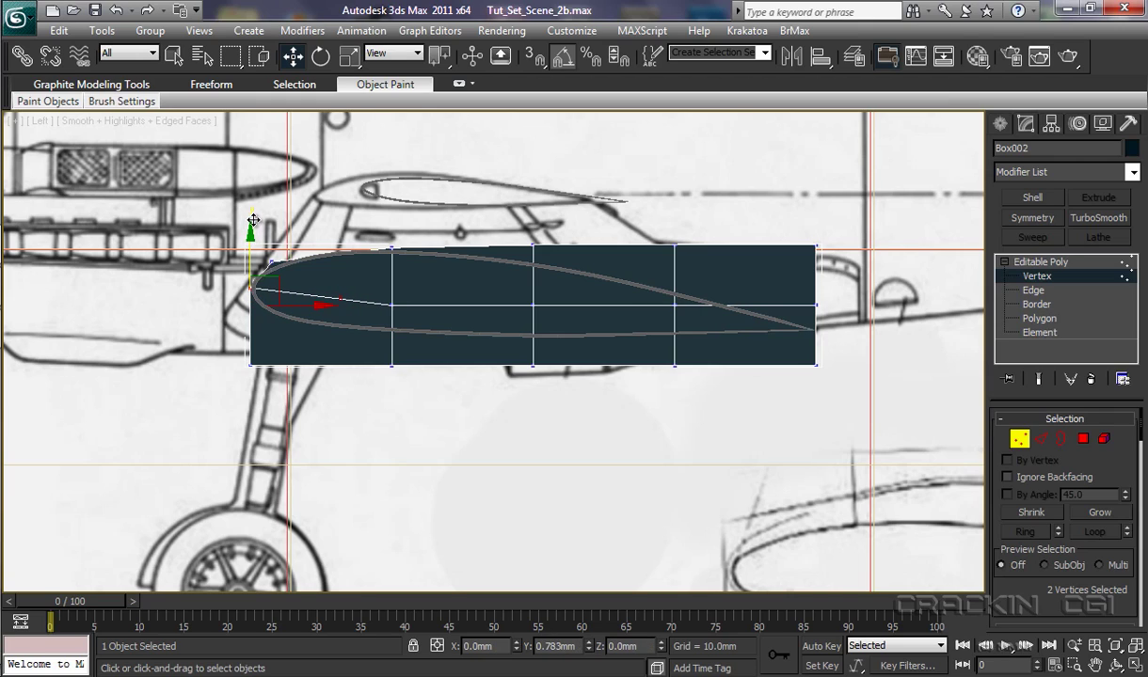
Step: Move the box's lower front corner vertices back and up onto the lower curve of the airfoil's nose
click(254, 364)
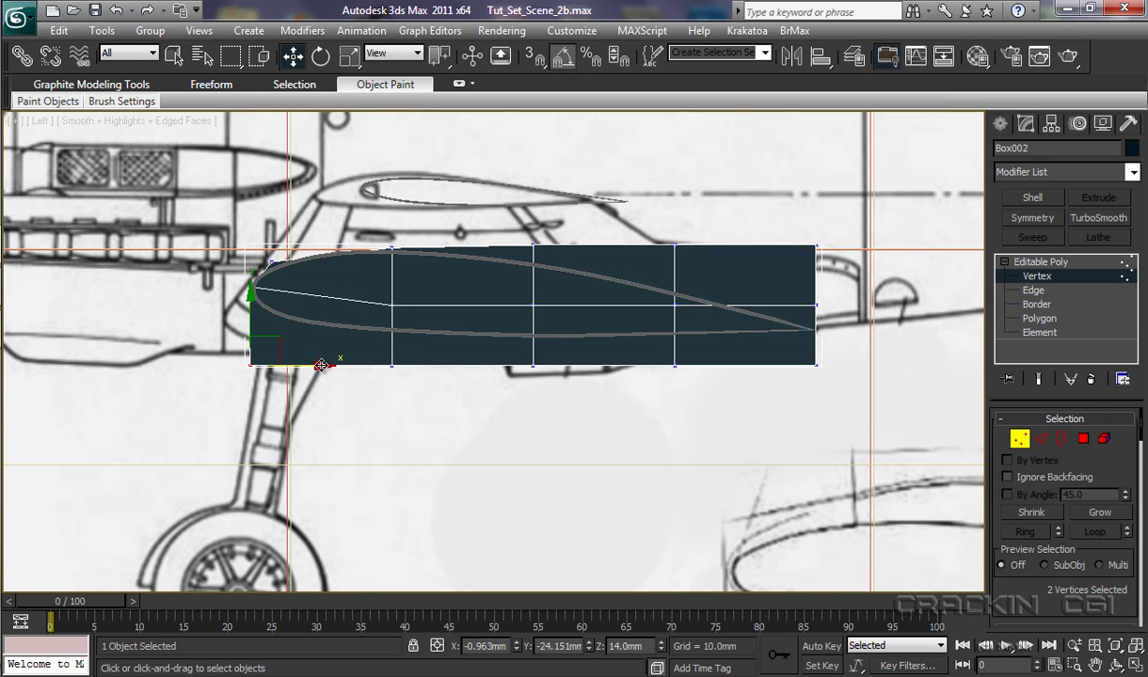
drag(321, 365, 343, 364)
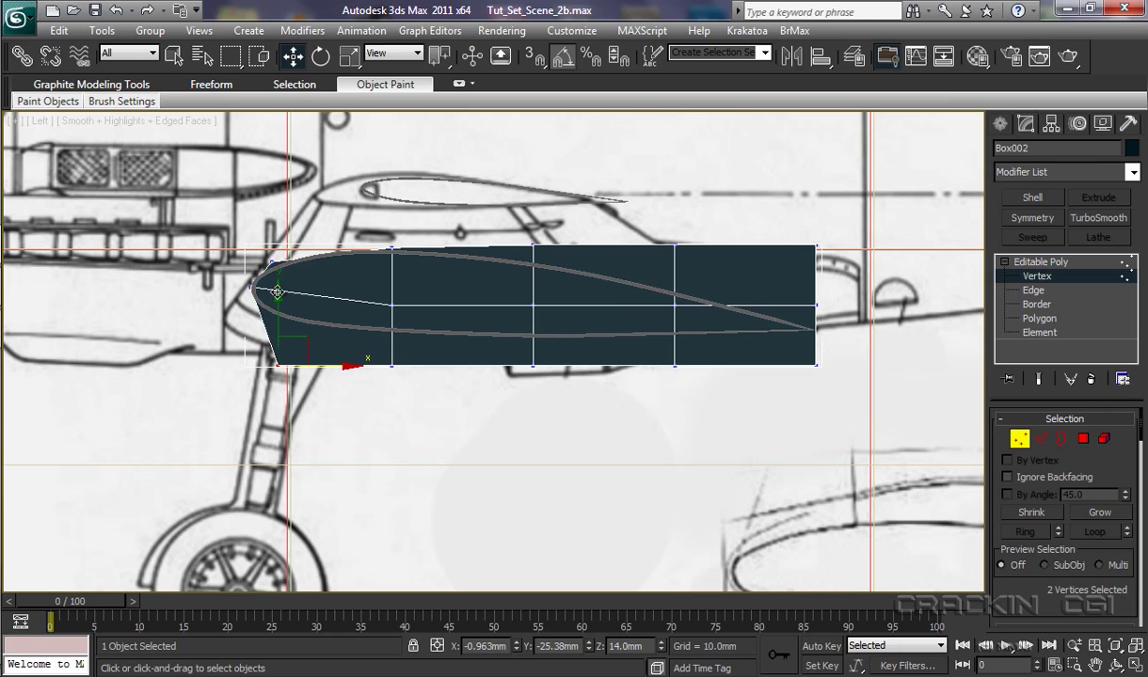
mouse_move(275, 295)
mouse_down()
mouse_move(275, 254)
mouse_move(271, 299)
mouse_up()
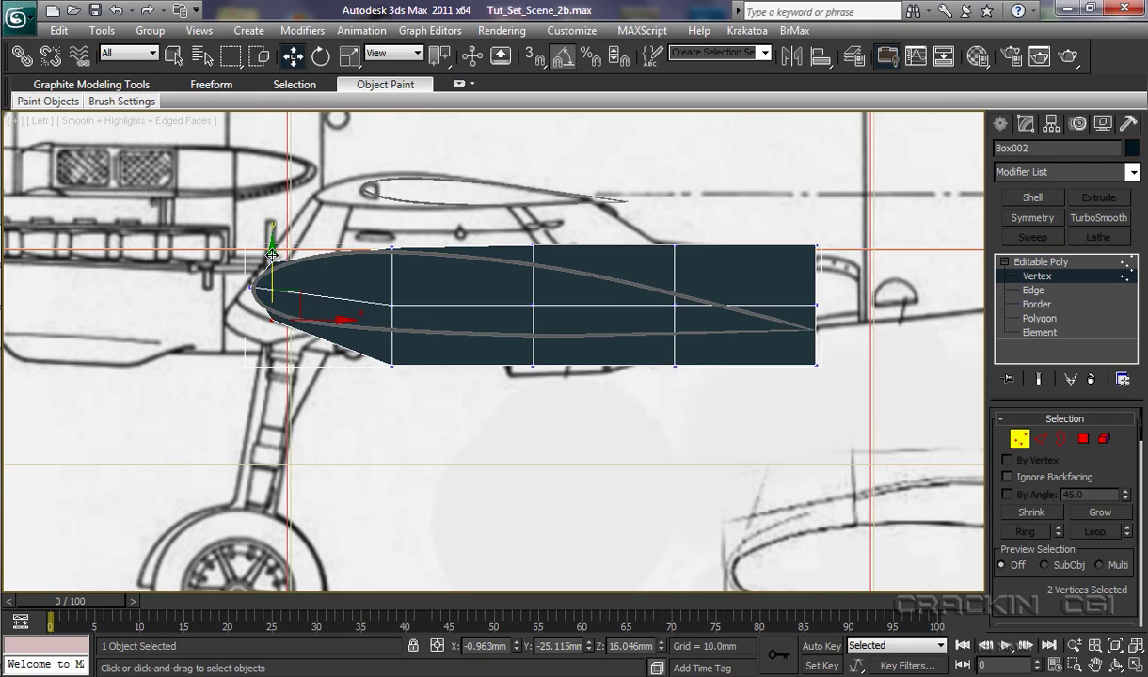
drag(270, 252, 270, 250)
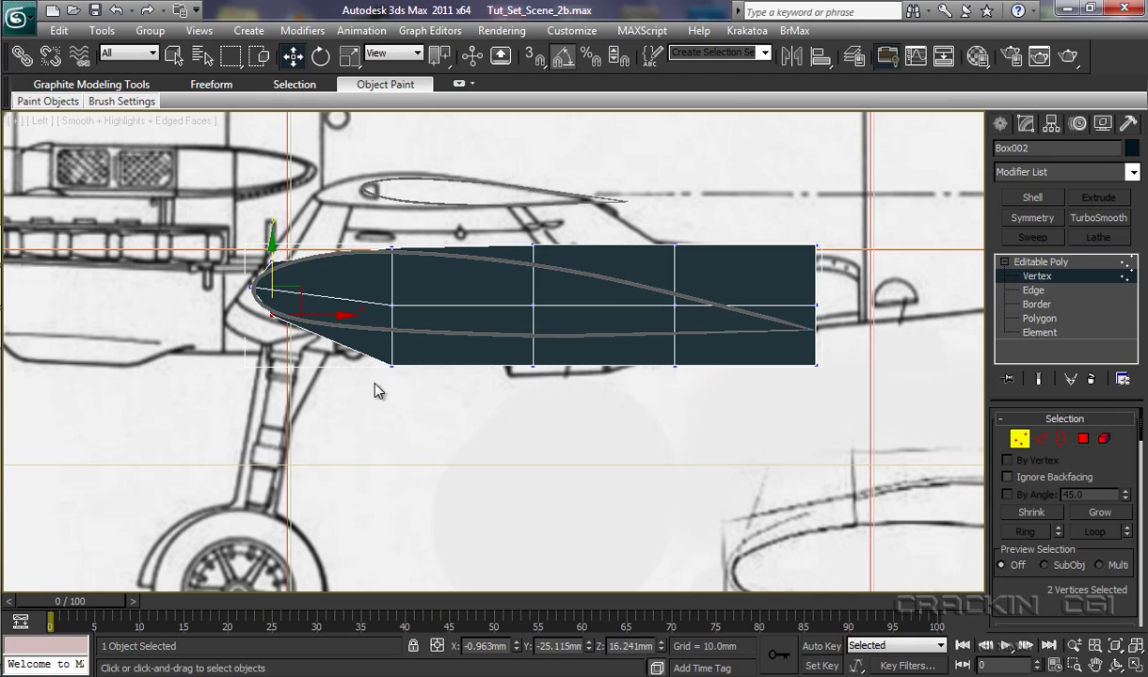
Step: Raise the lower vertices of the second and third columns from the nose toward the airfoil's lower curve
drag(379, 389, 390, 273)
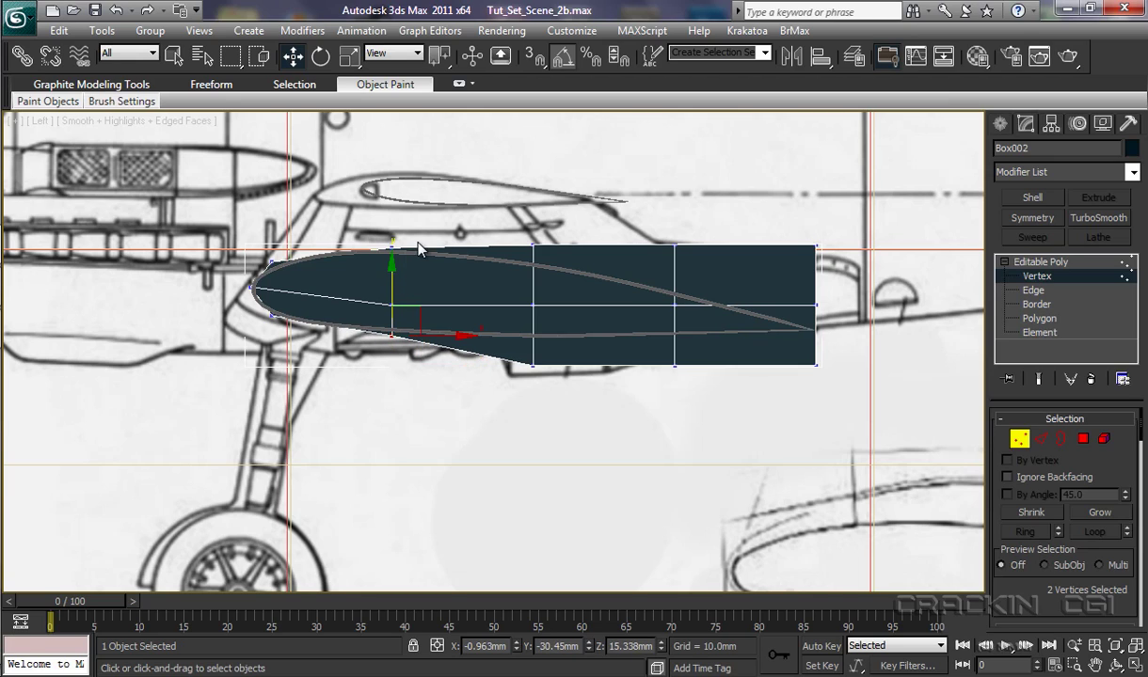
drag(535, 383, 535, 346)
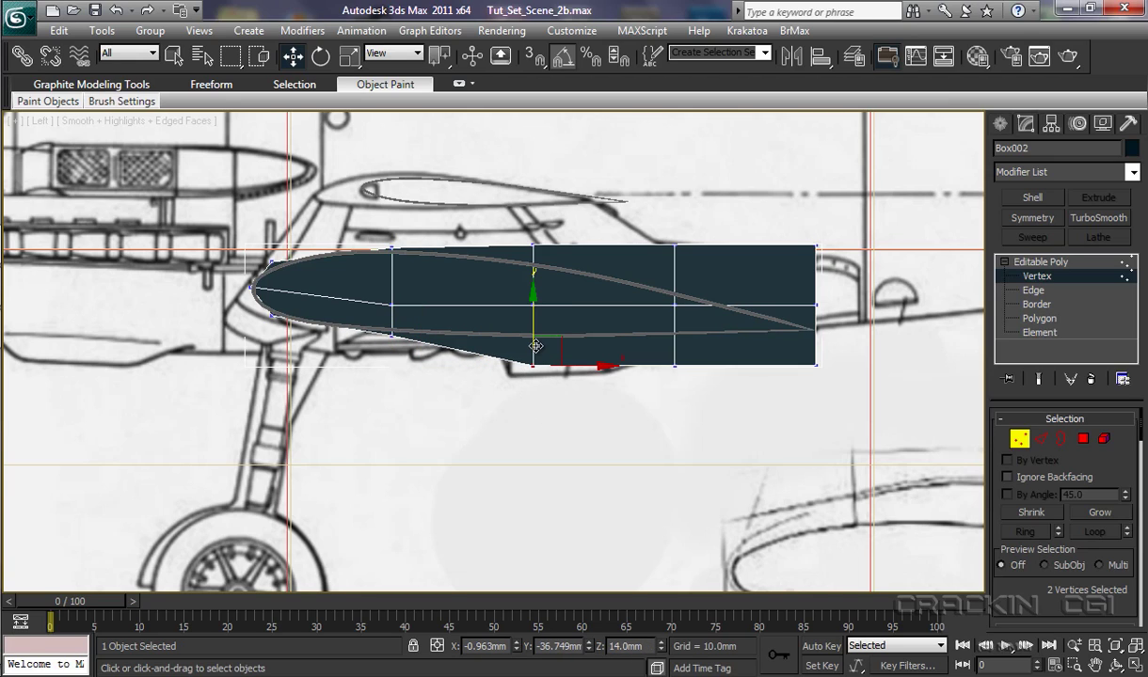
drag(532, 303, 535, 276)
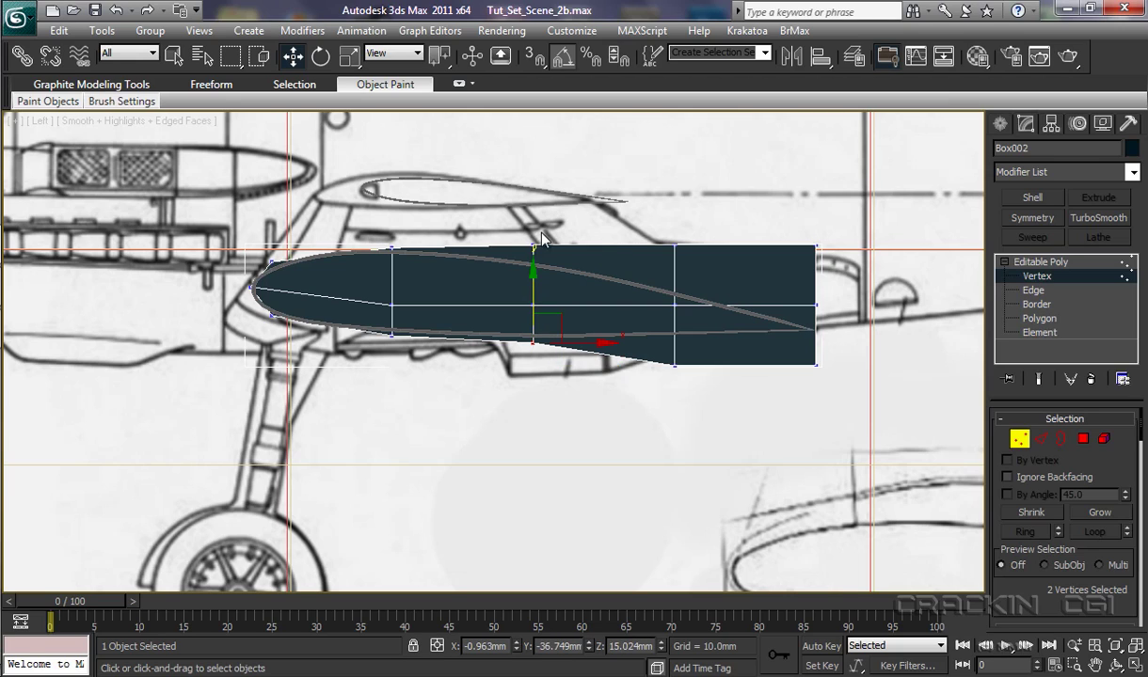
Step: Lower the upper vertices of the third and fourth columns from the nose onto the airfoil's upper curve
click(534, 246)
drag(532, 209, 534, 222)
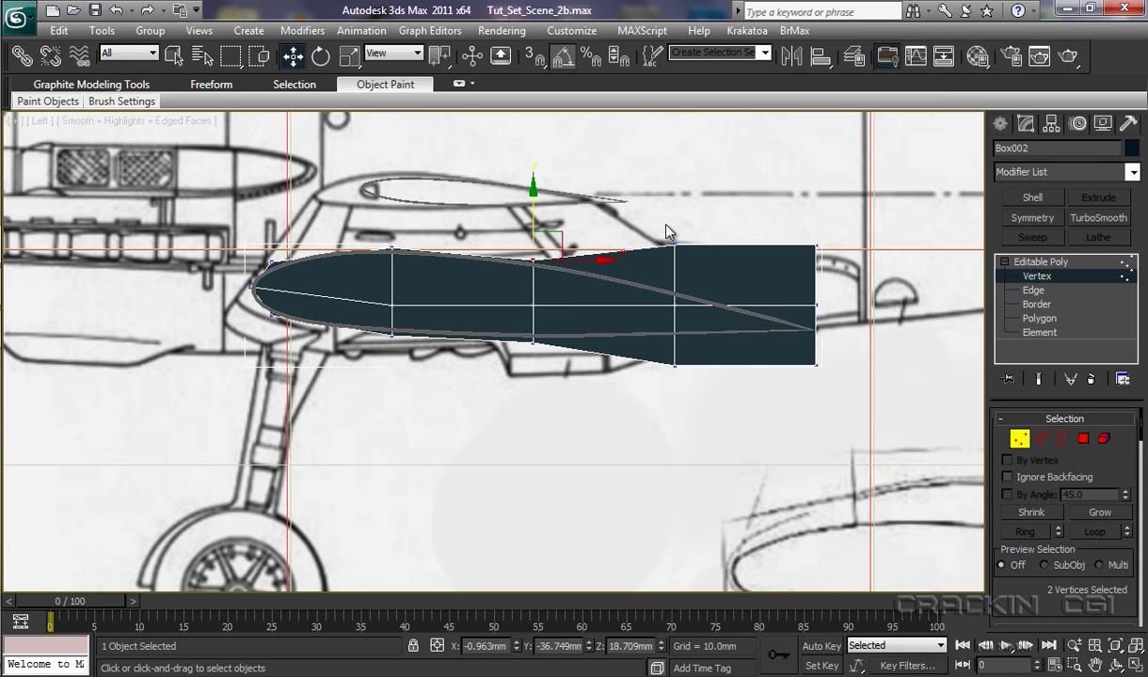
click(675, 245)
drag(675, 177, 674, 219)
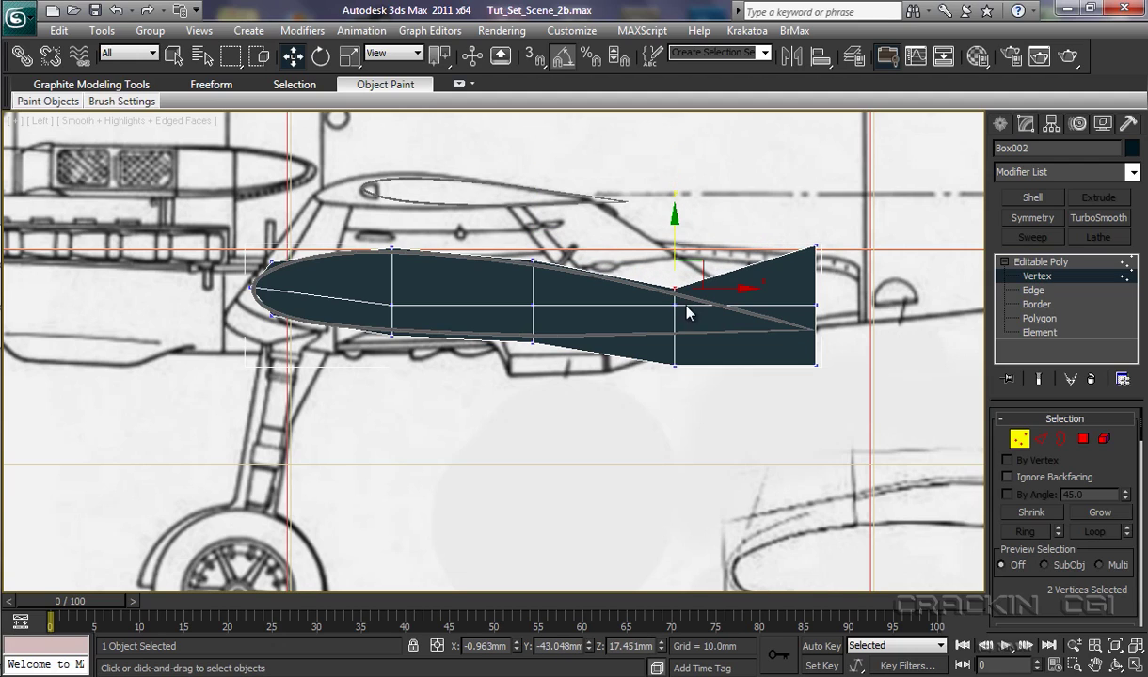
Step: Raise the fourth column's lower vertices to the airfoil's lower curve and center the middle vertices of the fourth and second columns
click(673, 365)
drag(674, 310, 674, 255)
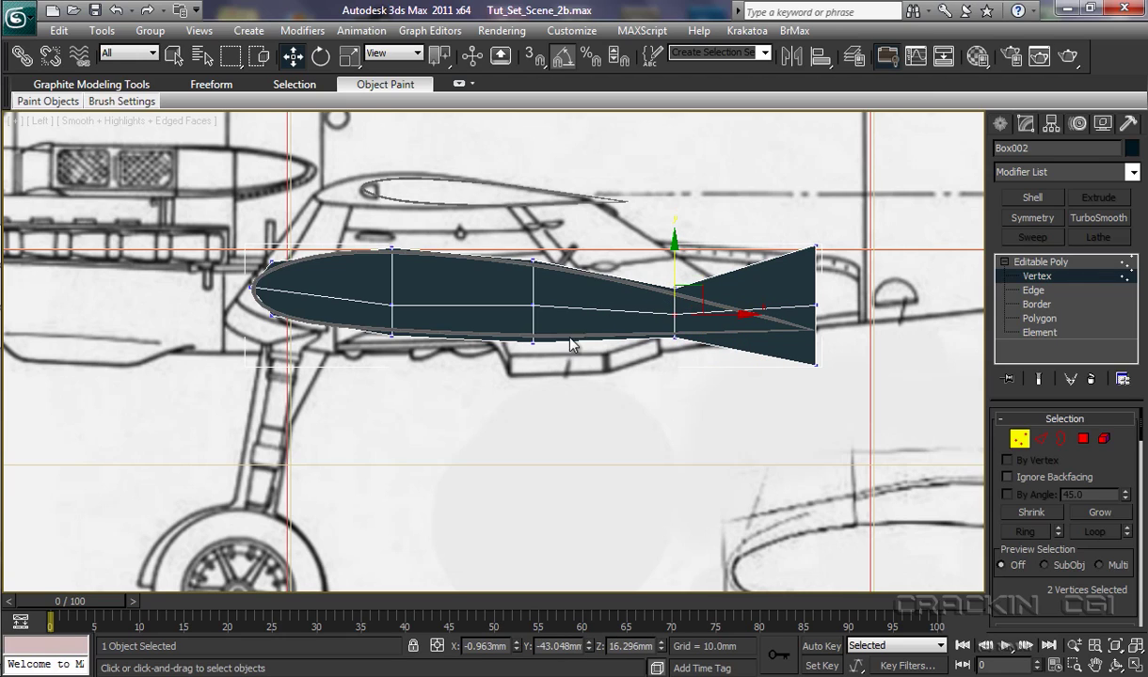
drag(403, 303, 404, 310)
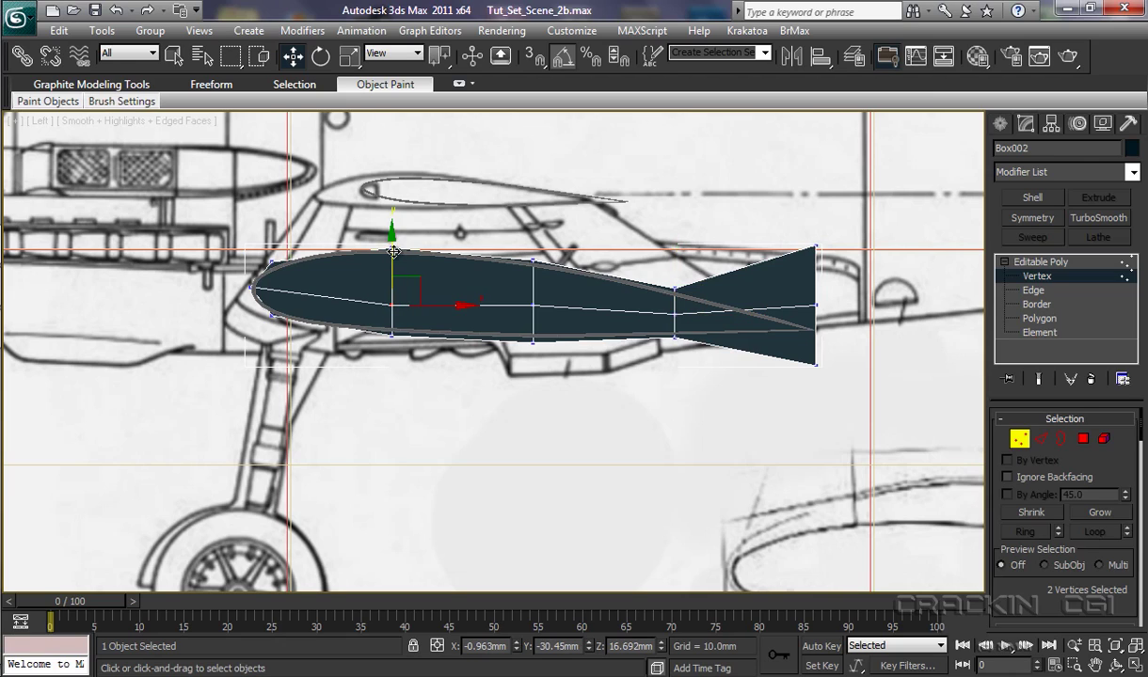
drag(394, 239, 393, 237)
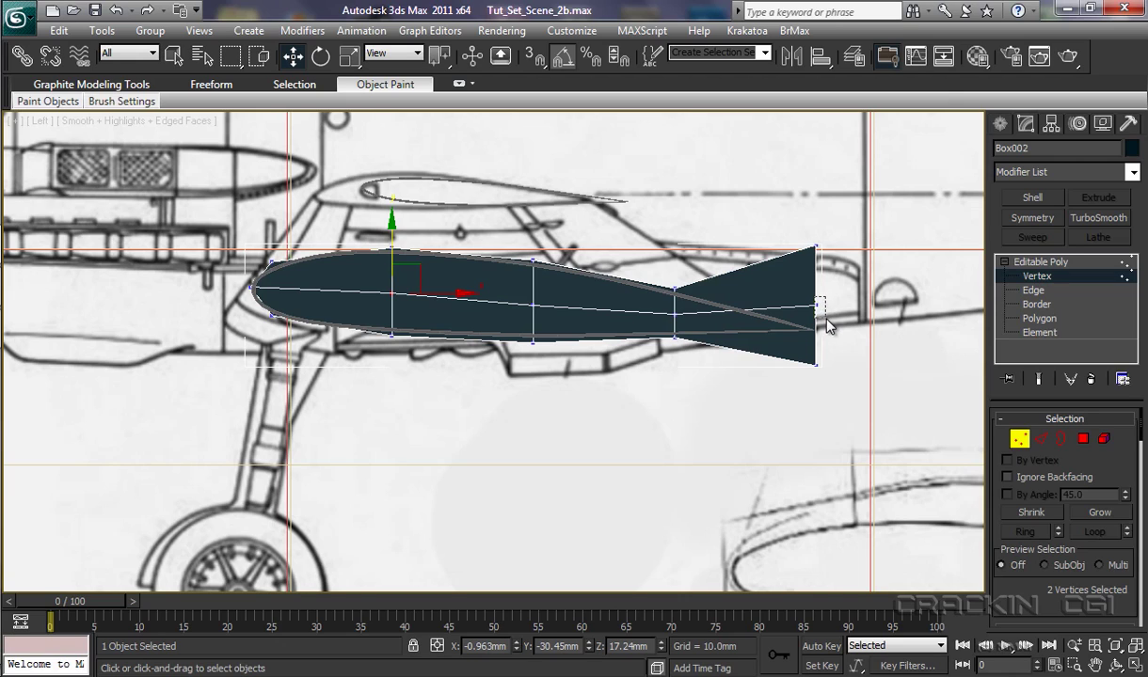
Step: Bring the upper, middle and lower vertices of the rear column together at the airfoil's trailing-edge point
drag(828, 326, 830, 327)
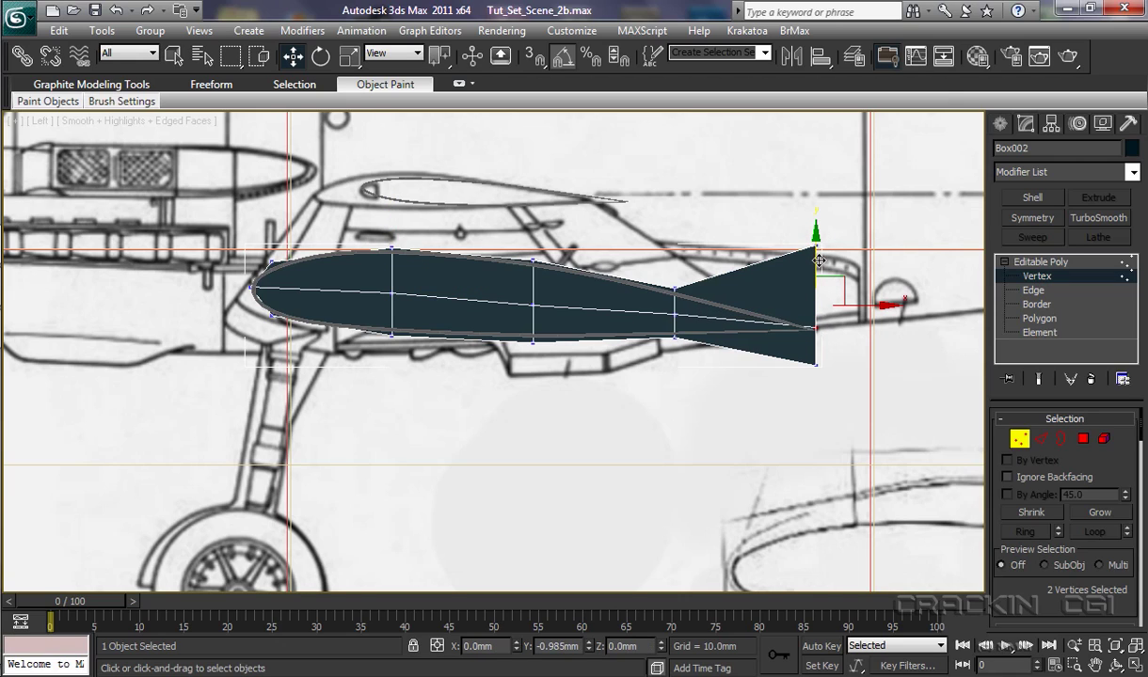
drag(819, 261, 819, 263)
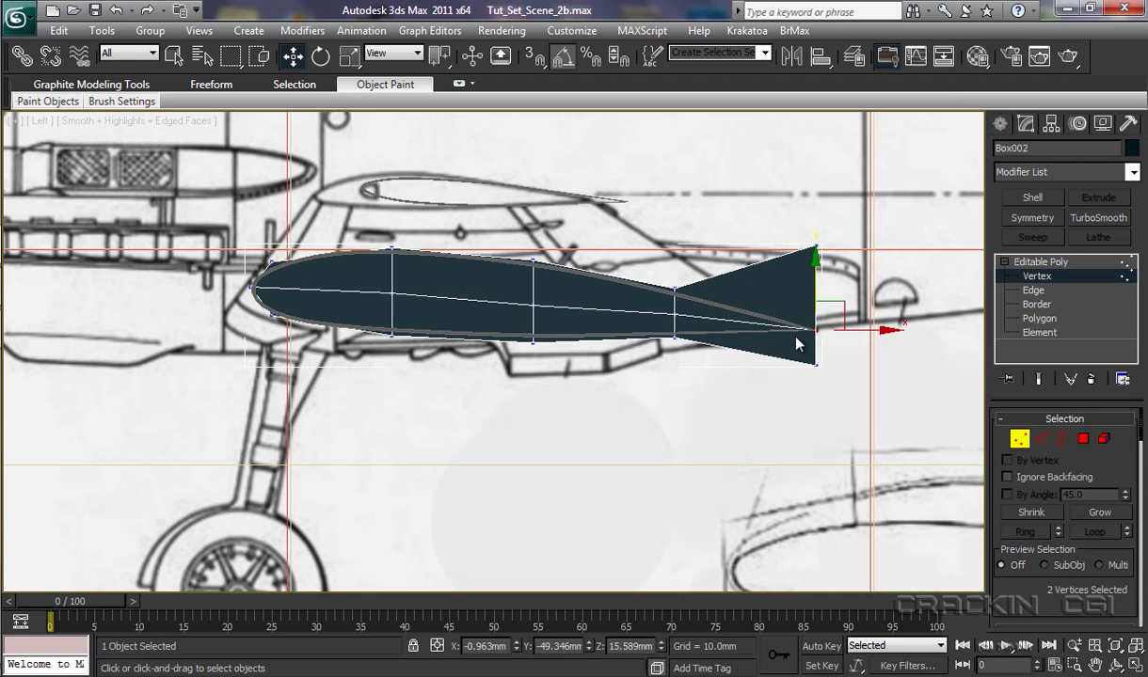
drag(805, 400, 826, 350)
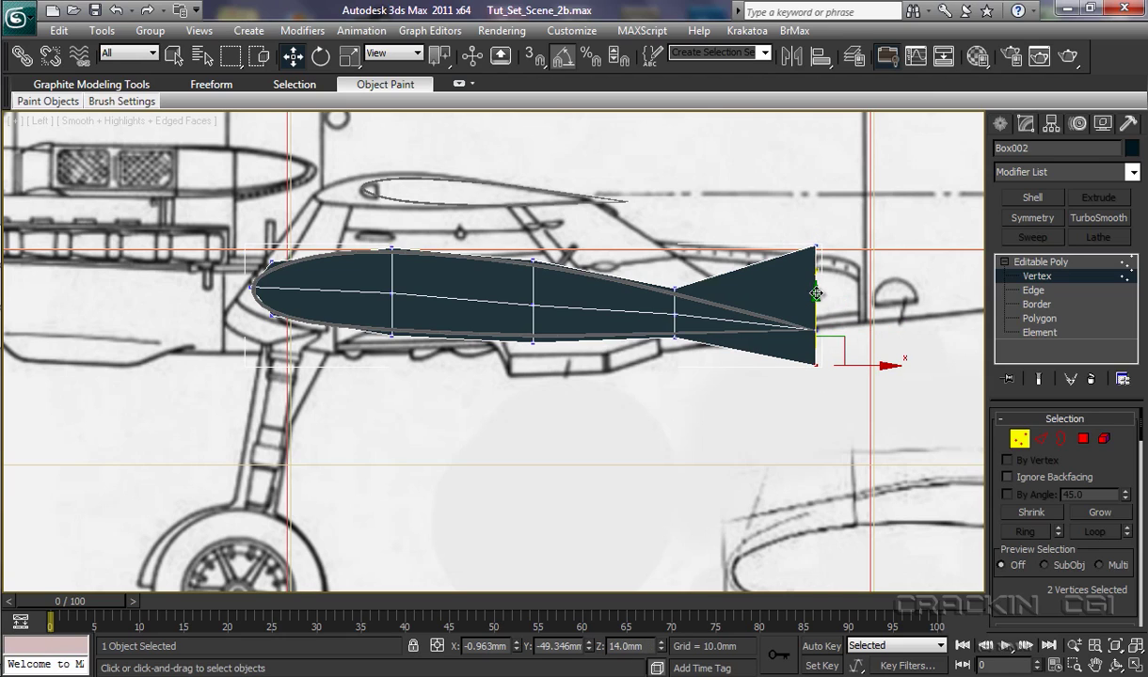
mouse_move(815, 294)
mouse_down()
mouse_move(815, 205)
mouse_move(820, 280)
mouse_up()
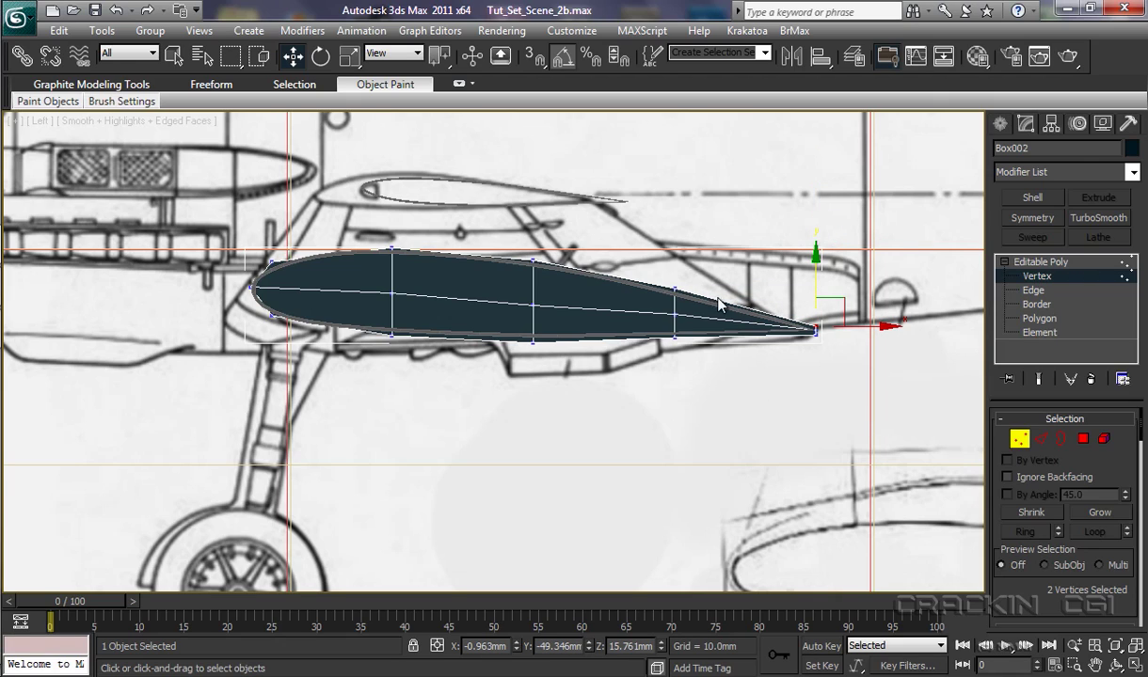
Step: Shift the fourth vertex column forward toward the nose and raise its upper vertices onto the airfoil's upper curve
drag(681, 267, 619, 365)
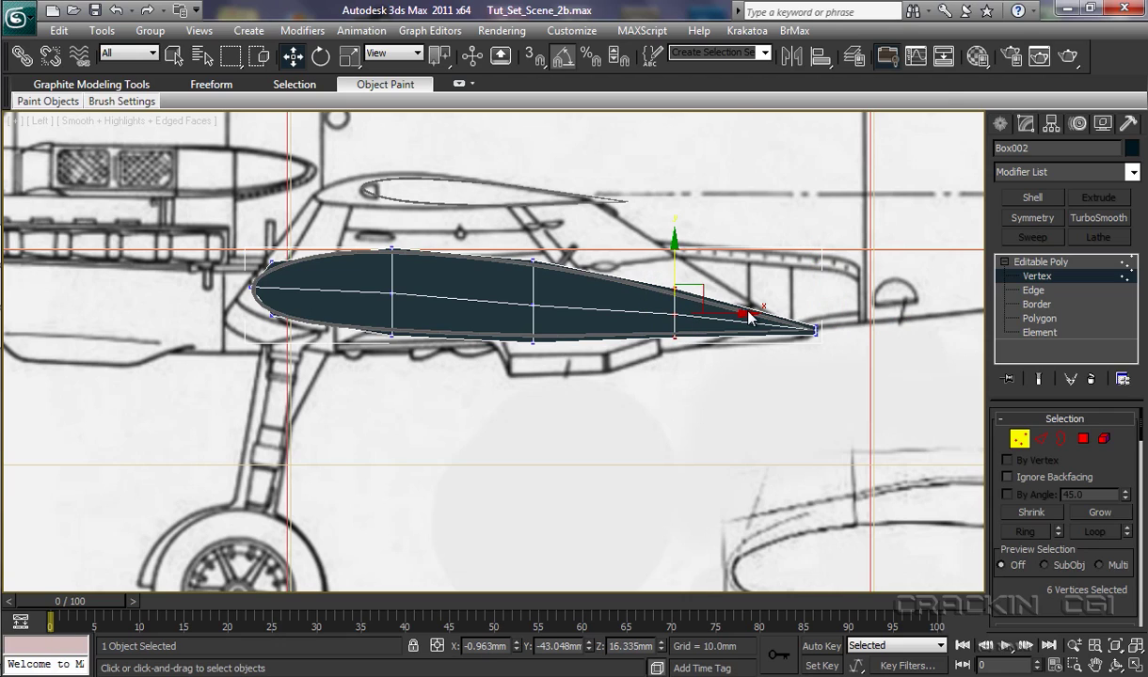
drag(743, 313, 711, 313)
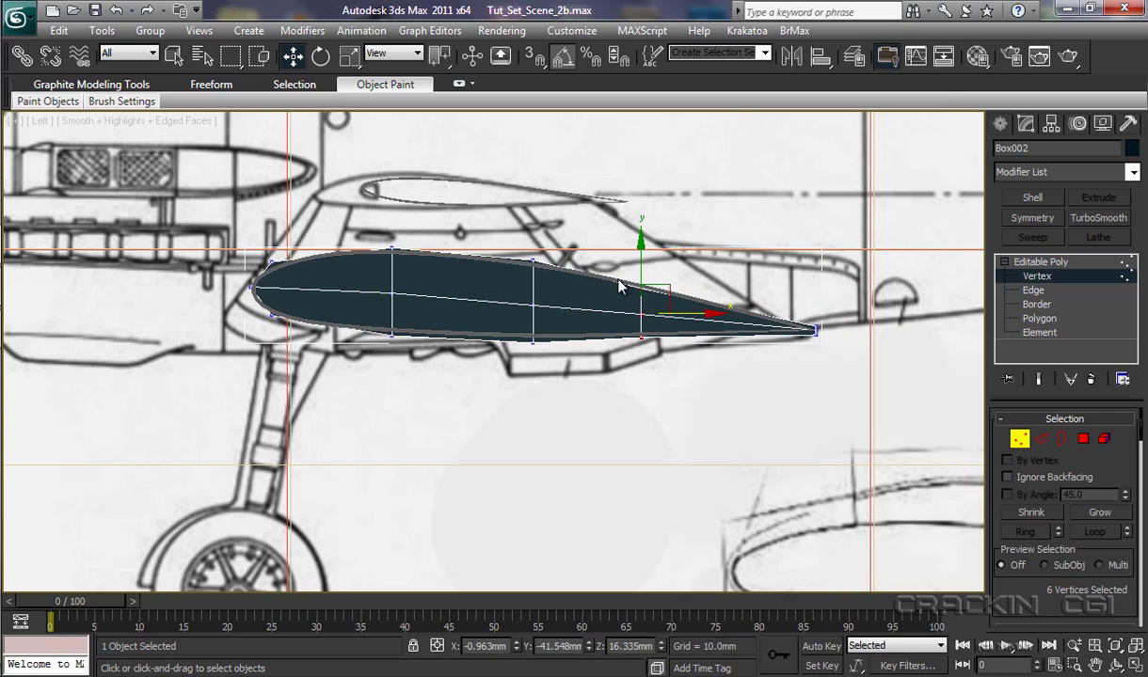
drag(592, 265, 656, 300)
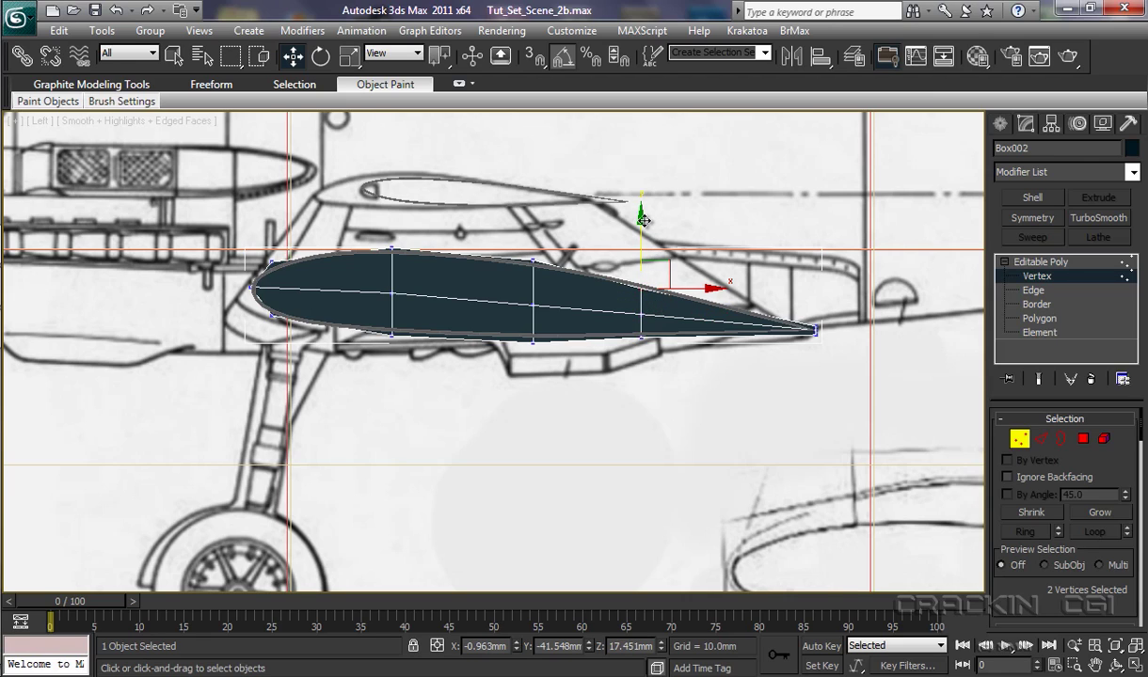
drag(640, 220, 639, 214)
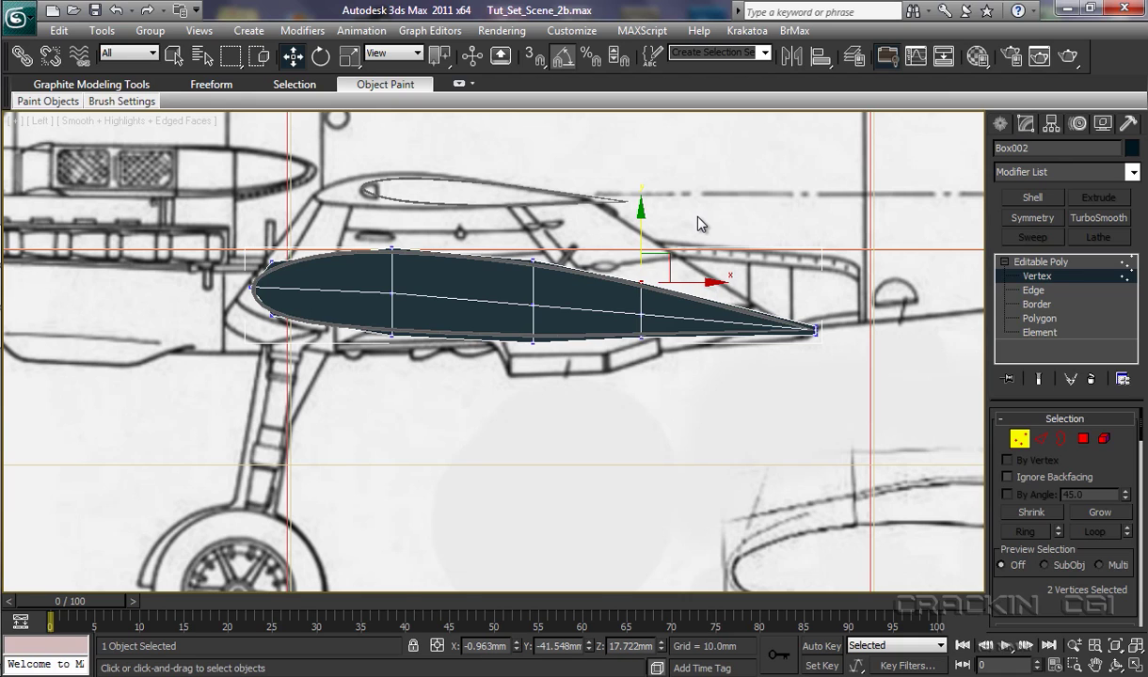
Step: In the Top view, move the whole wing object to the left wing root, aligning its front with the blueprint's leading edge
key(t)
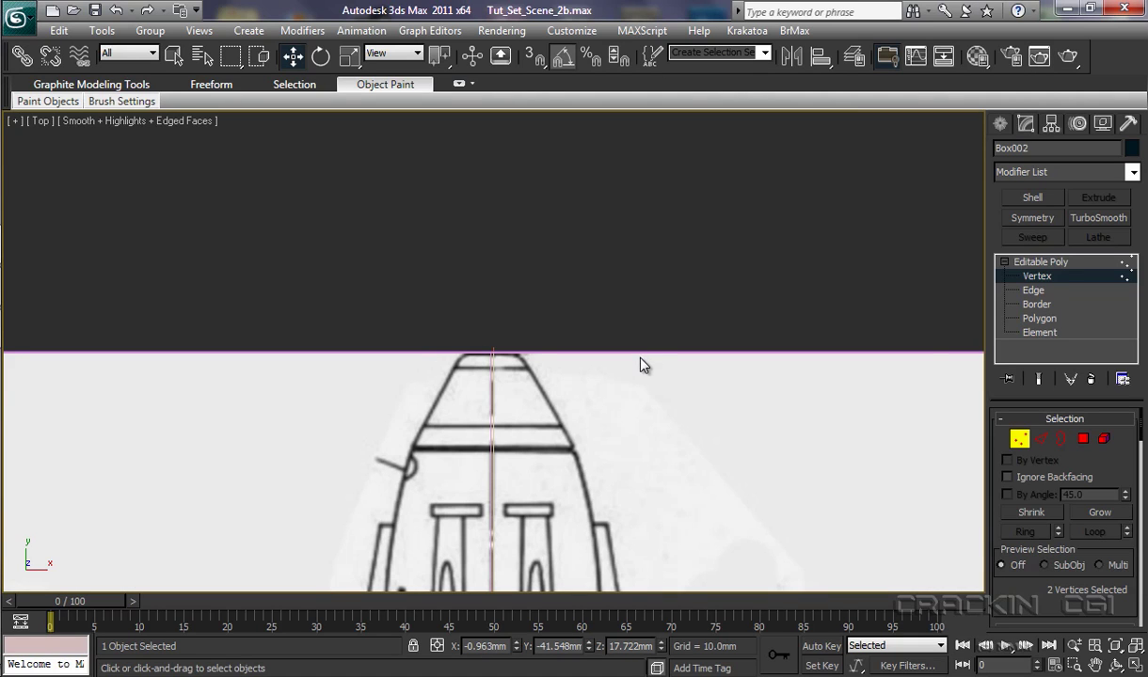
scroll(640, 367, down, 5)
middle_drag(586, 492, 700, 257)
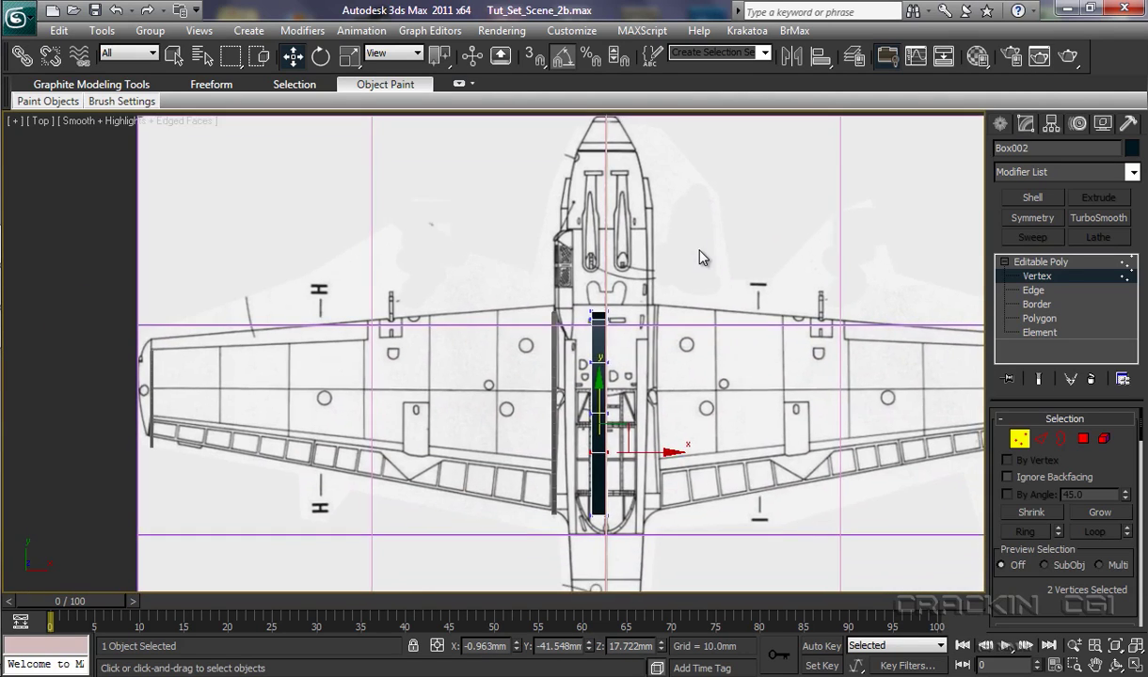
click(1040, 264)
drag(676, 414, 624, 420)
drag(552, 348, 552, 343)
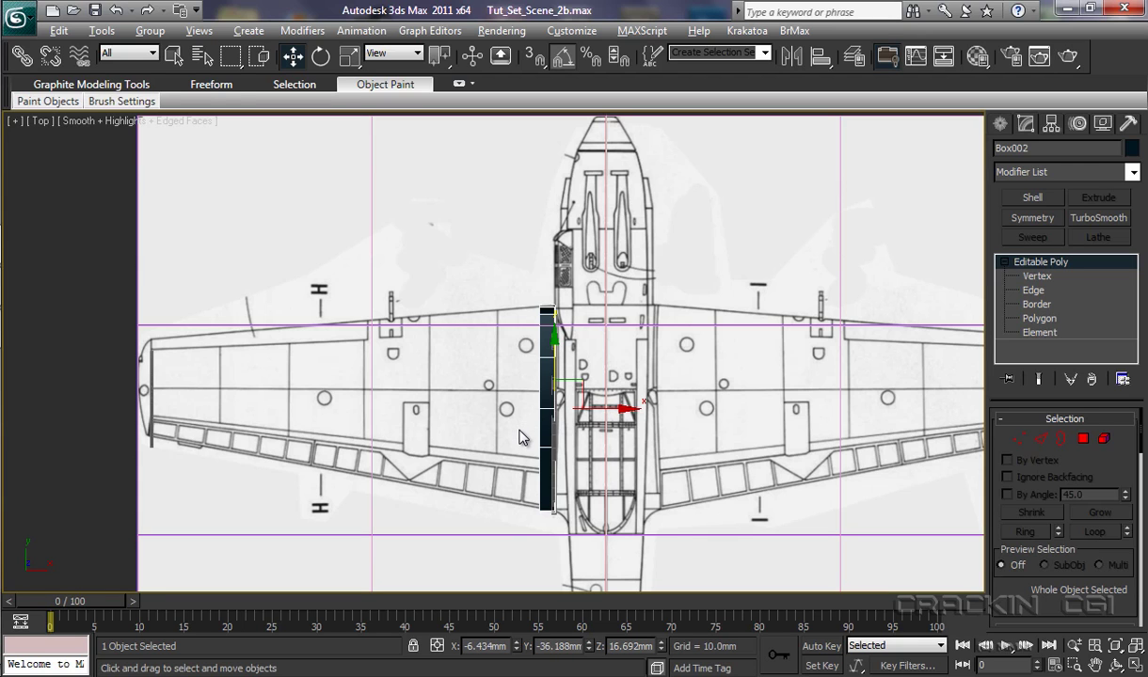
Step: Stretch the wing's outer end vertices out to the blueprint's wingtip and make the object see-through
scroll(522, 437, up, 5)
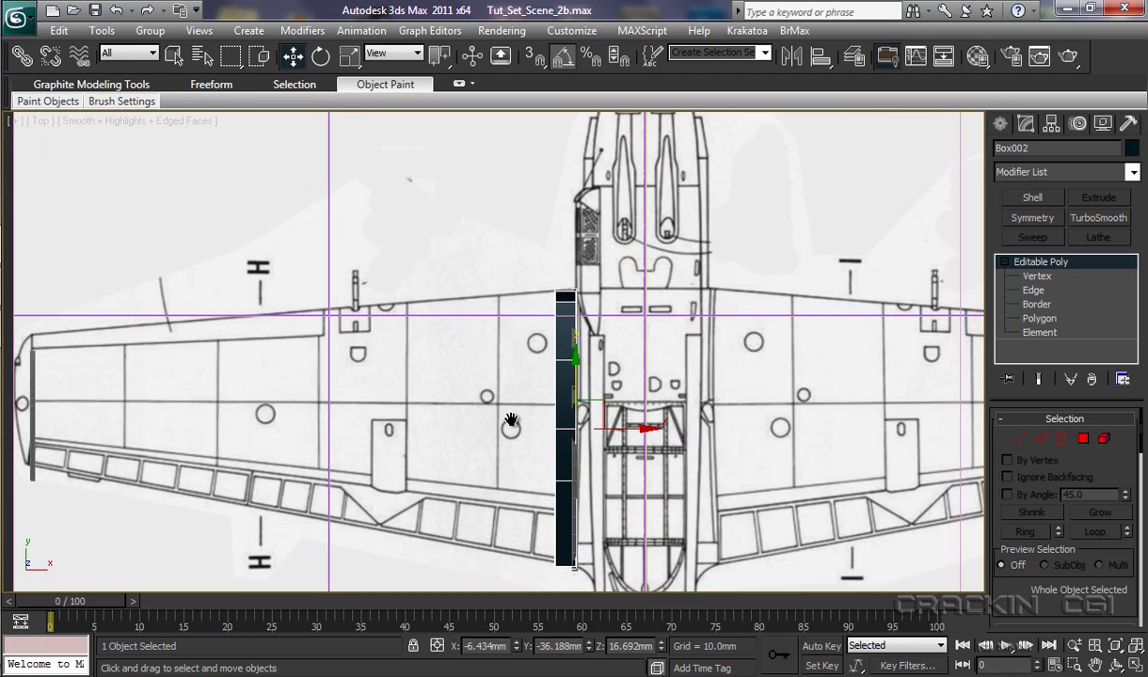
middle_drag(481, 451, 603, 411)
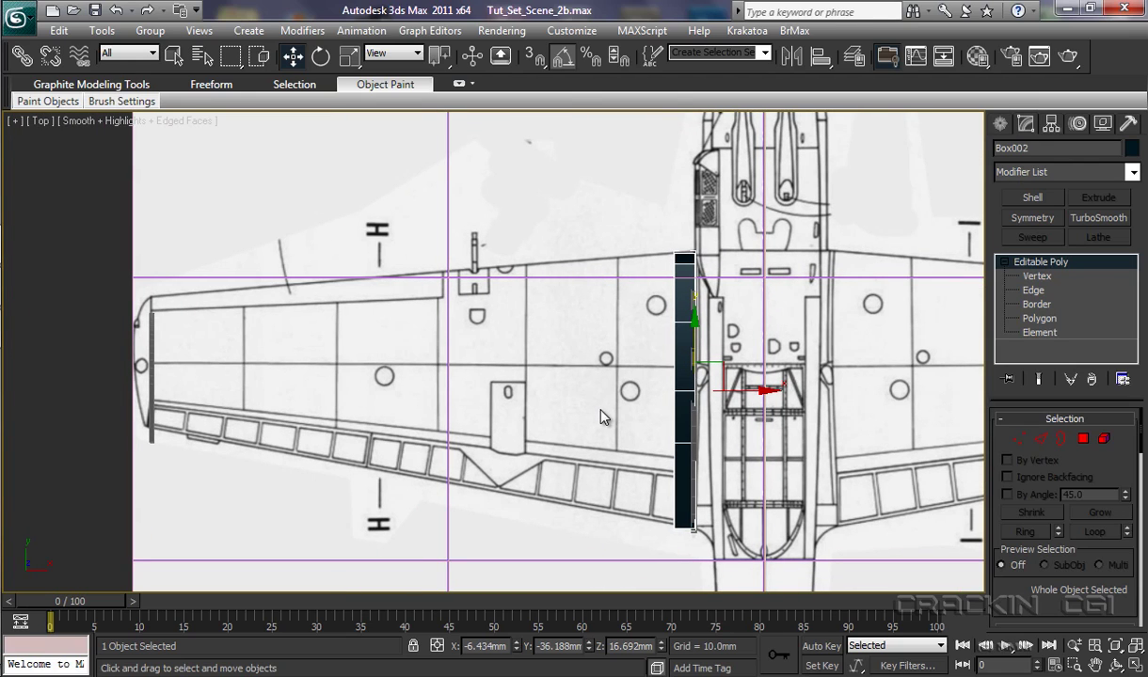
click(1037, 276)
drag(643, 239, 680, 553)
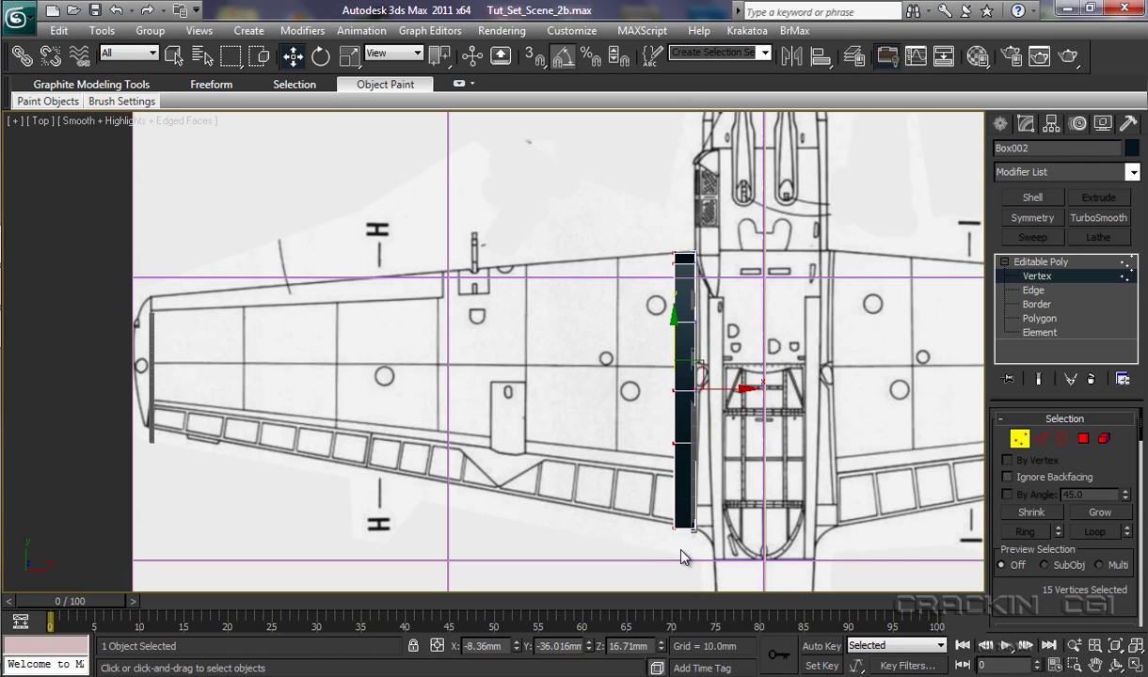
drag(742, 388, 220, 387)
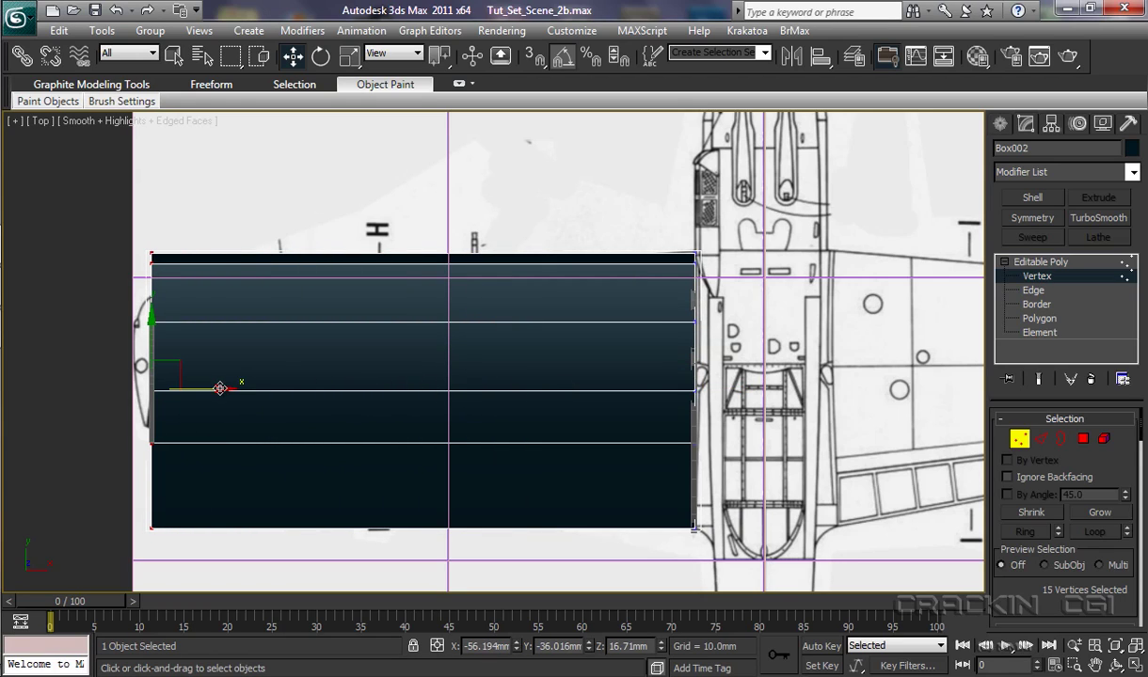
key(alt+x)
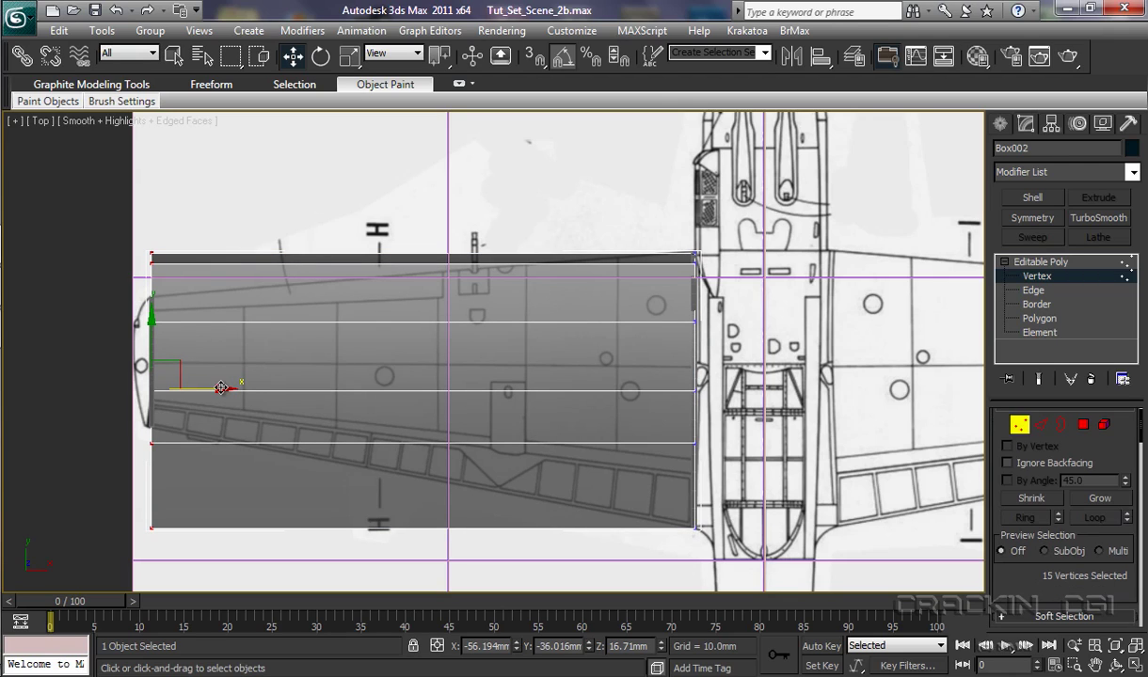
drag(225, 388, 202, 388)
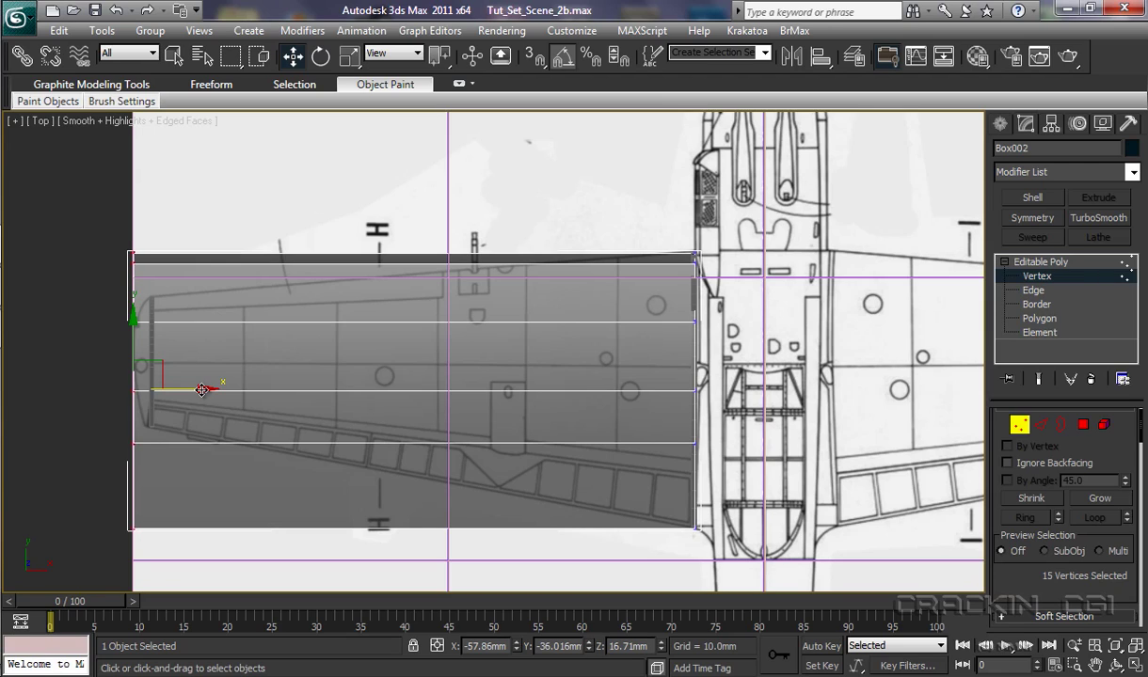
Step: Scale down the wingtip vertices and move them forward to match the tapered wing outline on the top blueprint
key(r)
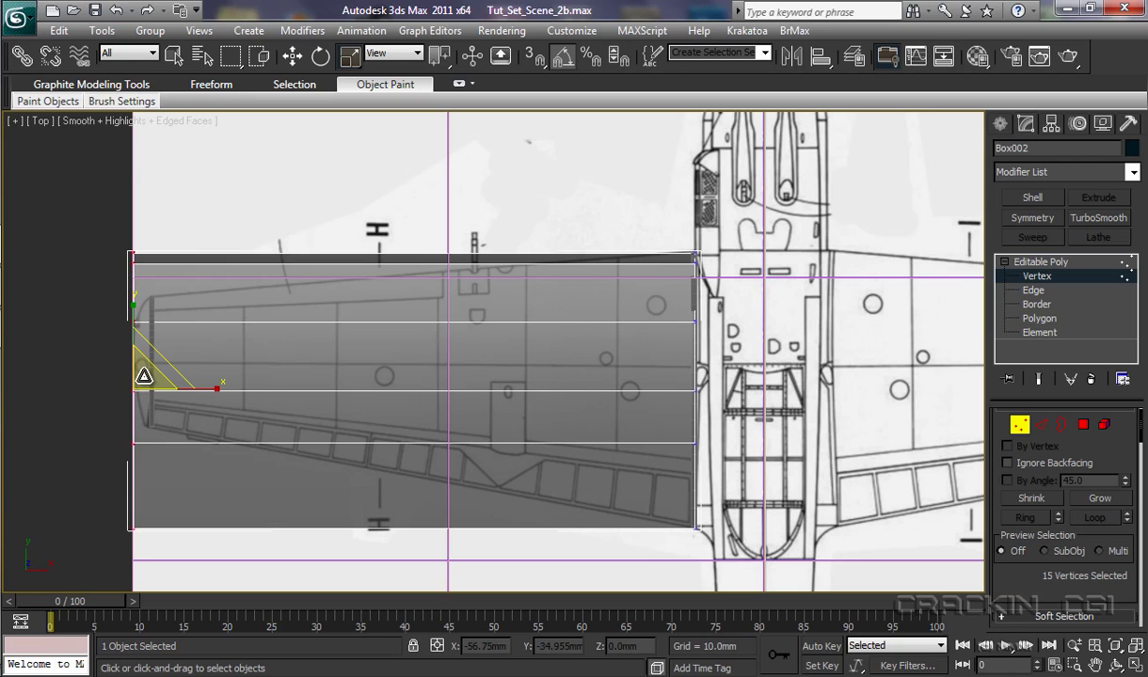
drag(144, 376, 117, 450)
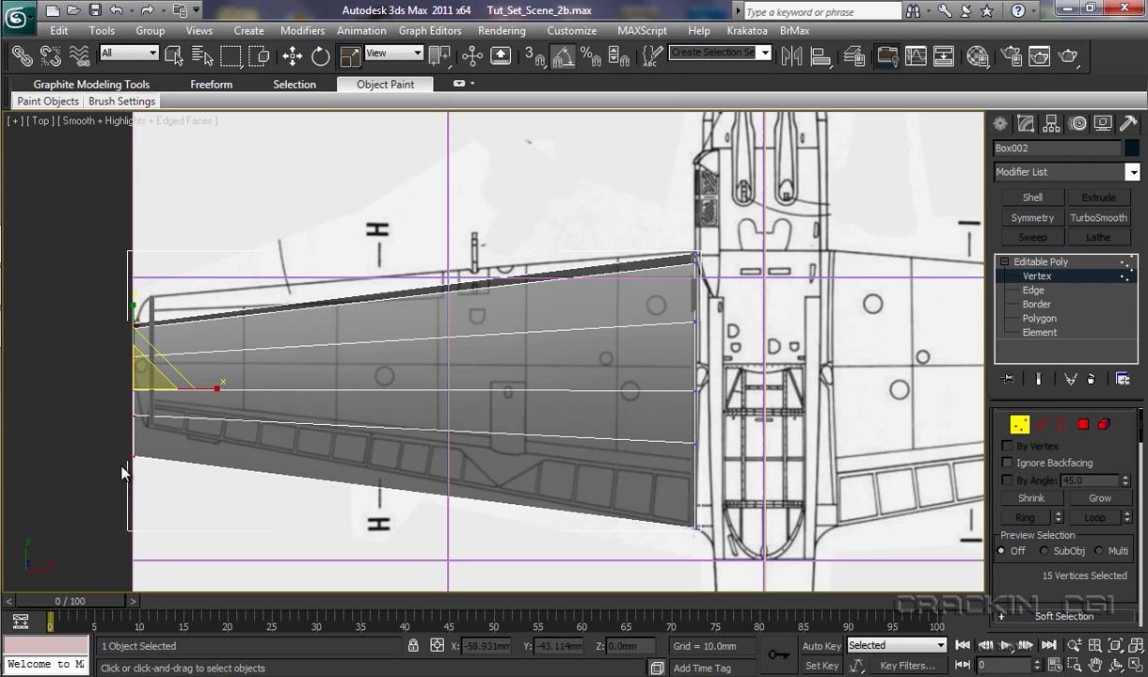
key(w)
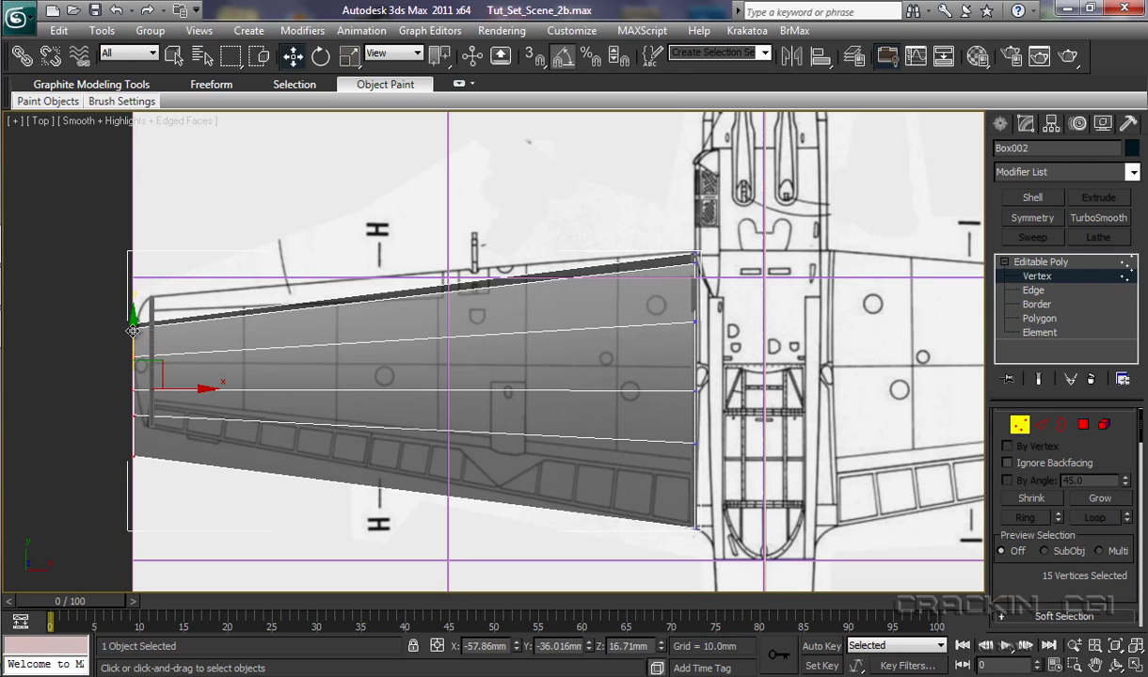
drag(134, 321, 139, 299)
key(r)
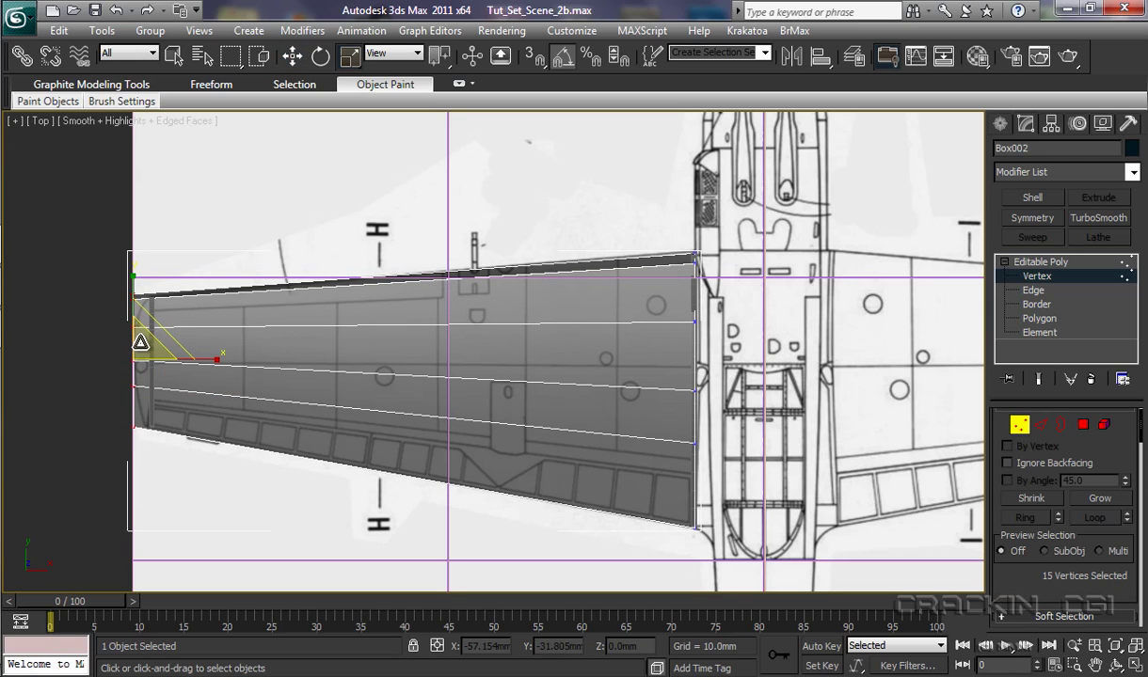
drag(140, 341, 140, 345)
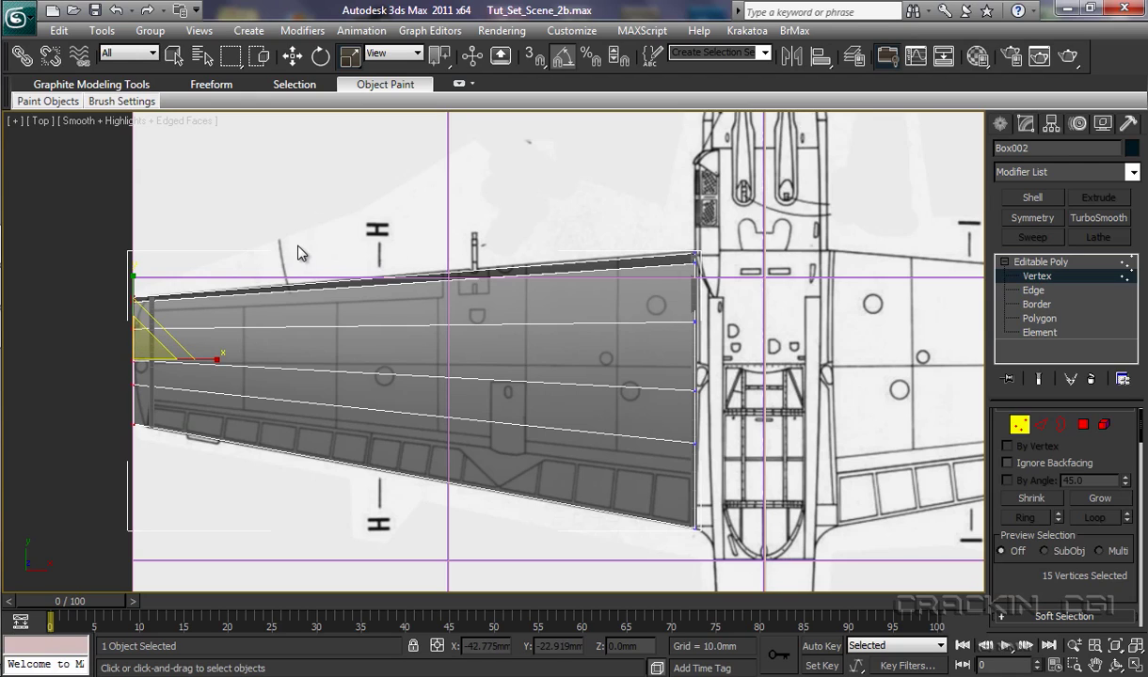
Step: Connect the wing's long spanwise edges with 2 segments and a pinch of 92, placing one loop near each end
click(1033, 291)
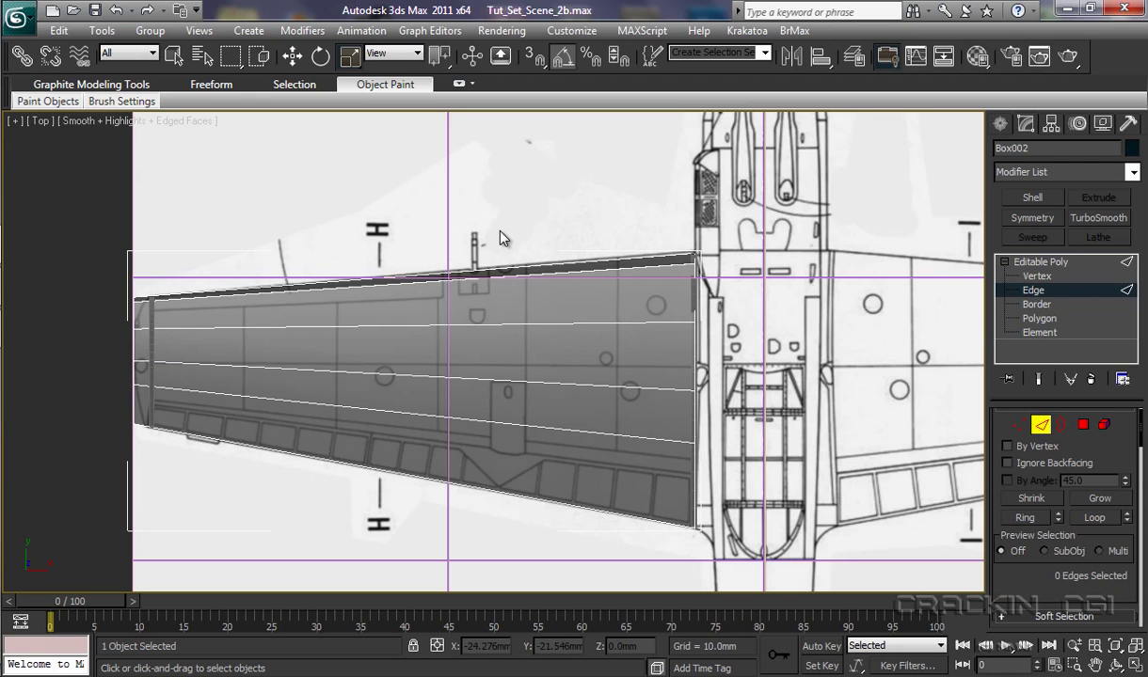
drag(499, 232, 514, 533)
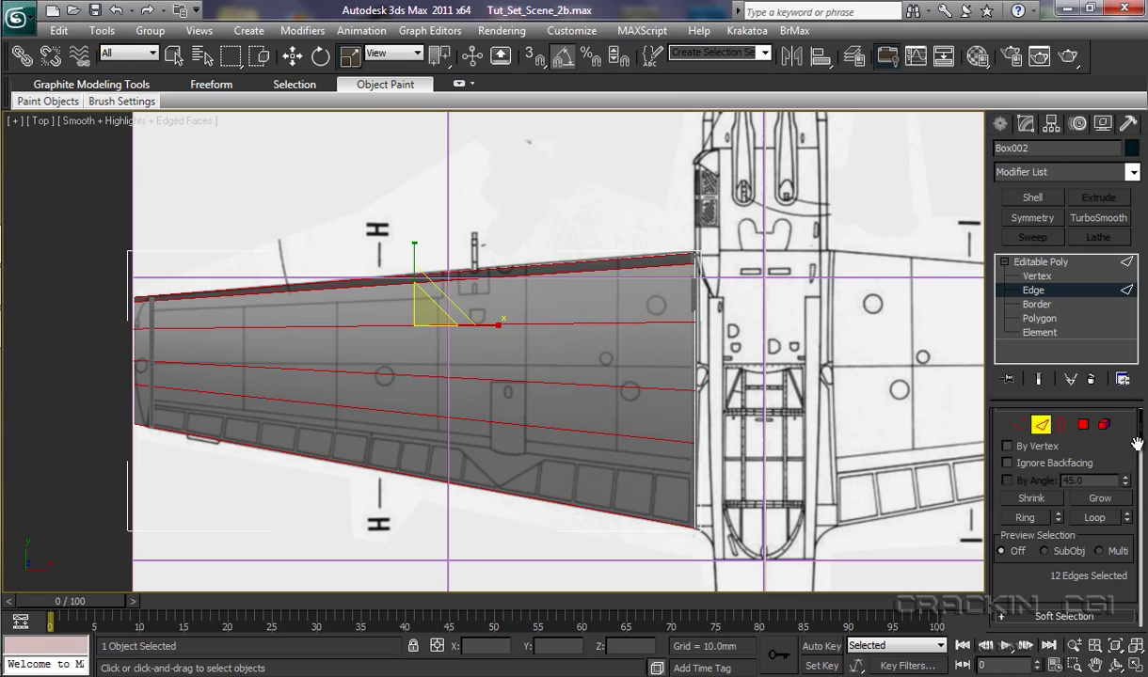
drag(1143, 444, 1145, 564)
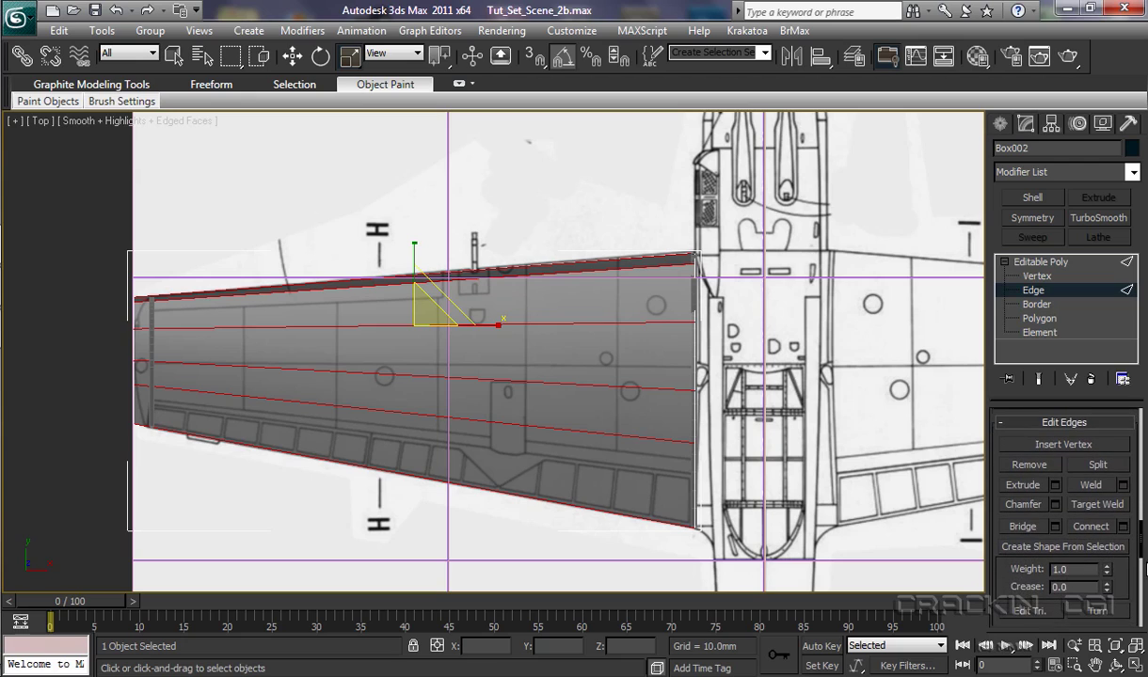
click(1124, 532)
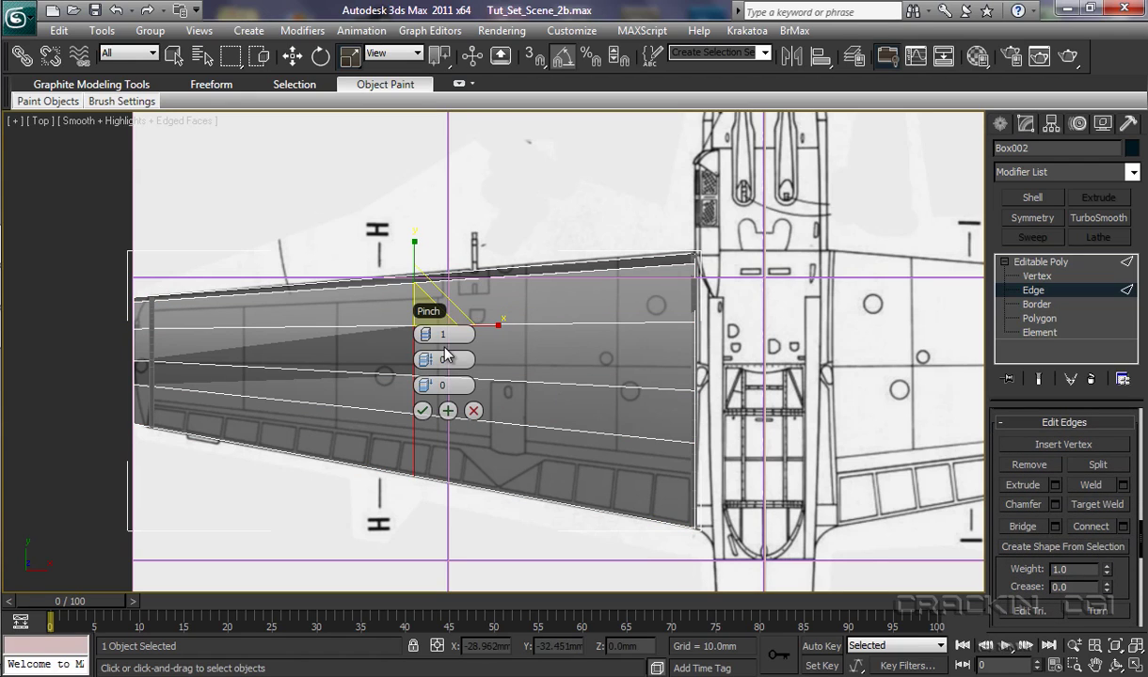
drag(429, 337, 433, 337)
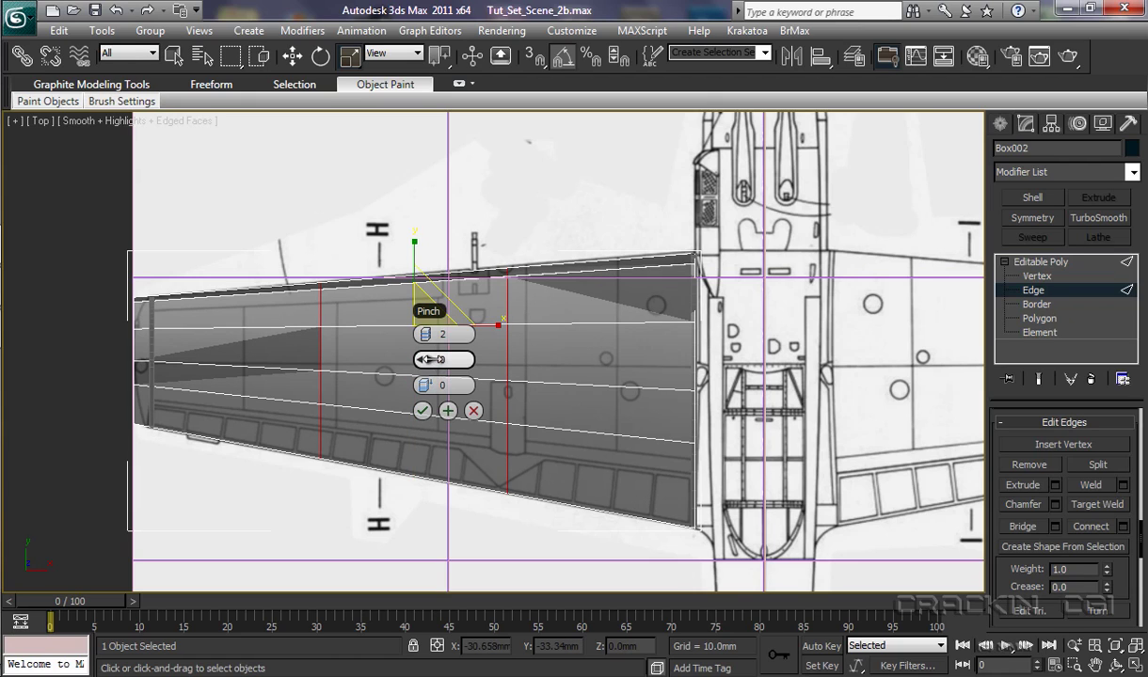
drag(428, 360, 755, 397)
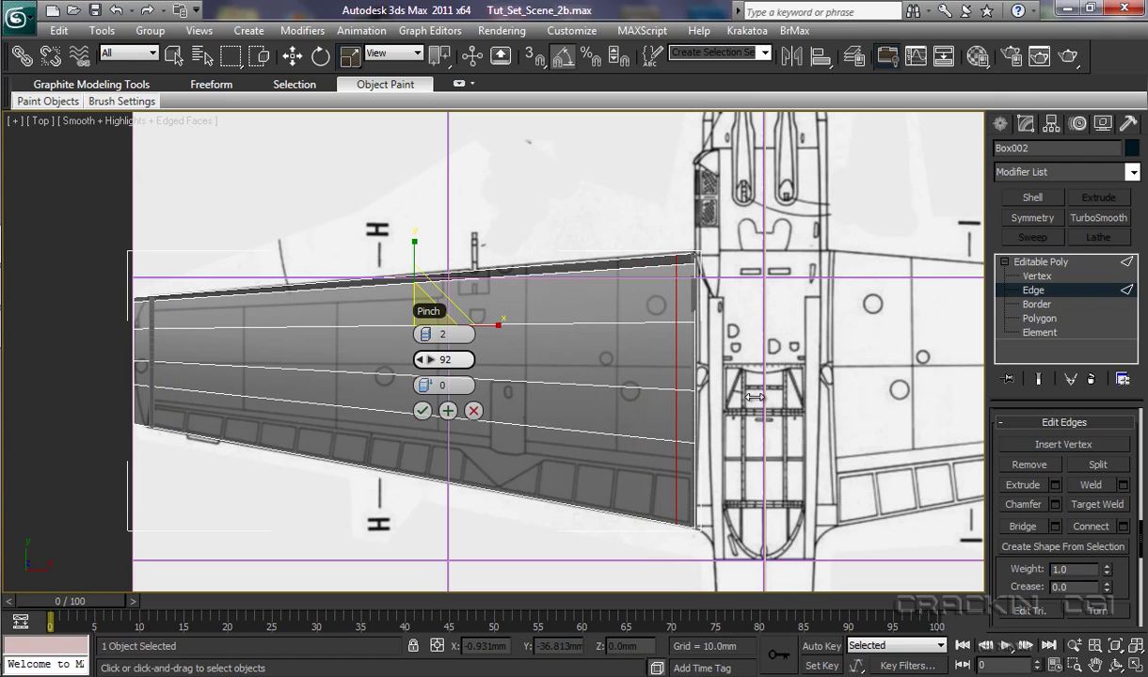
click(422, 411)
Step: Move the inner vertex column next to the fuselage closer to the wing root edge
click(1037, 277)
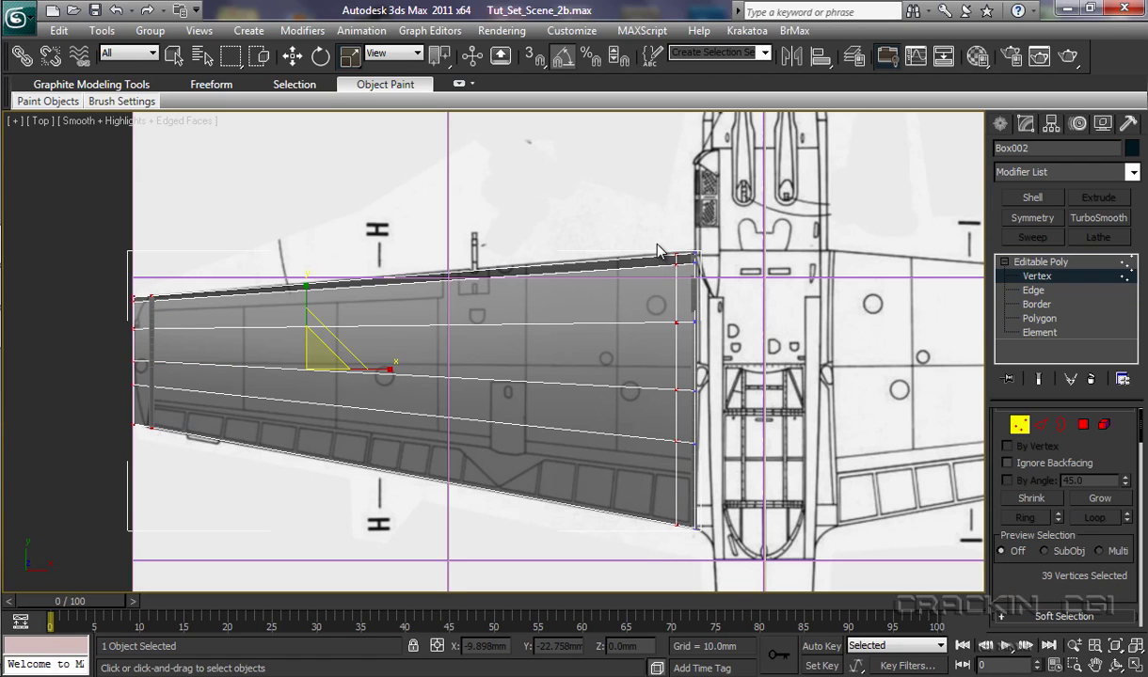
drag(656, 250, 687, 546)
drag(689, 370, 762, 389)
key(w)
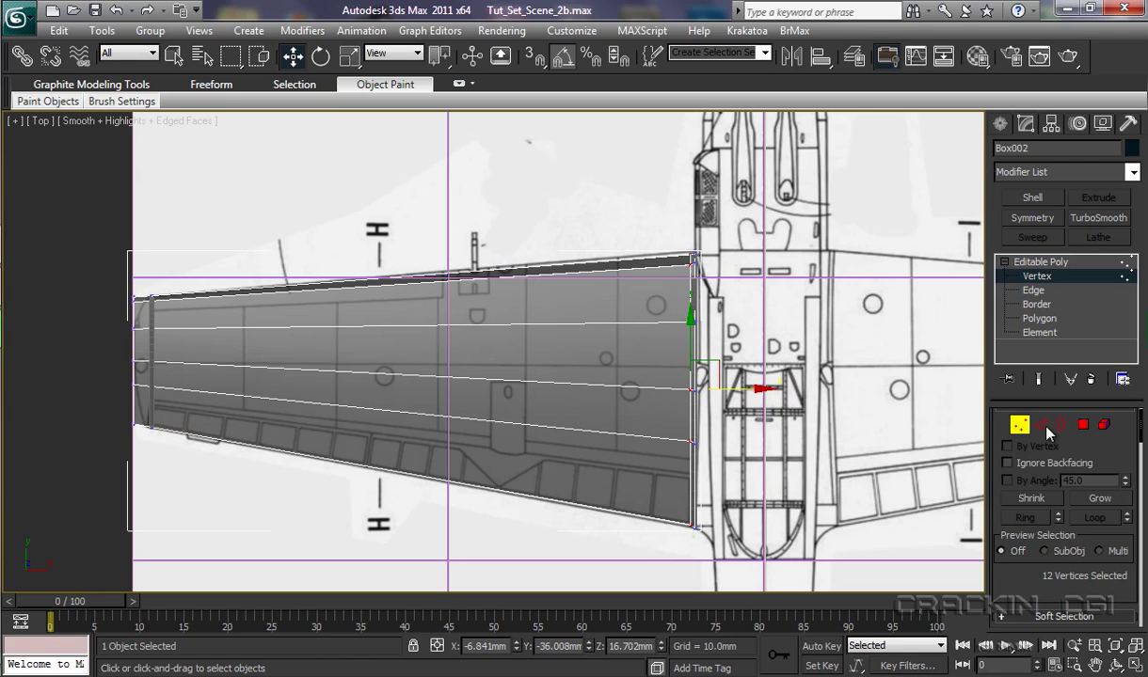
Step: Connect the rearmost chordwise edges at root and tip with 1 segment, pinch 0 and slide -23, along the blueprint's control-surface line
click(1034, 291)
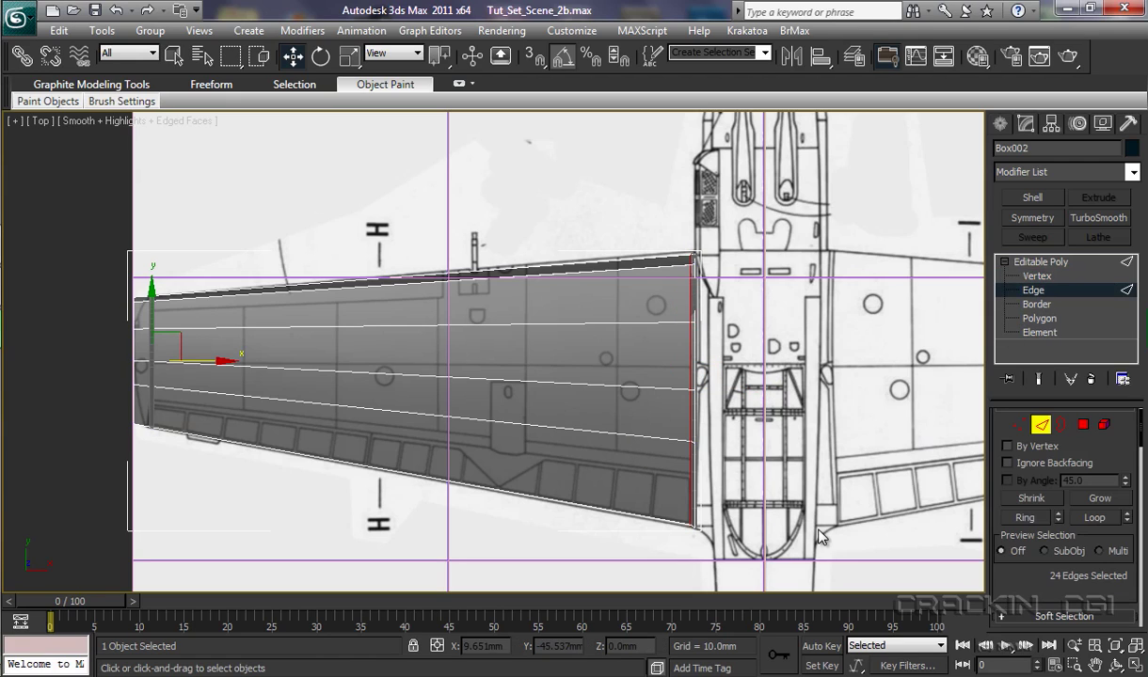
click(555, 524)
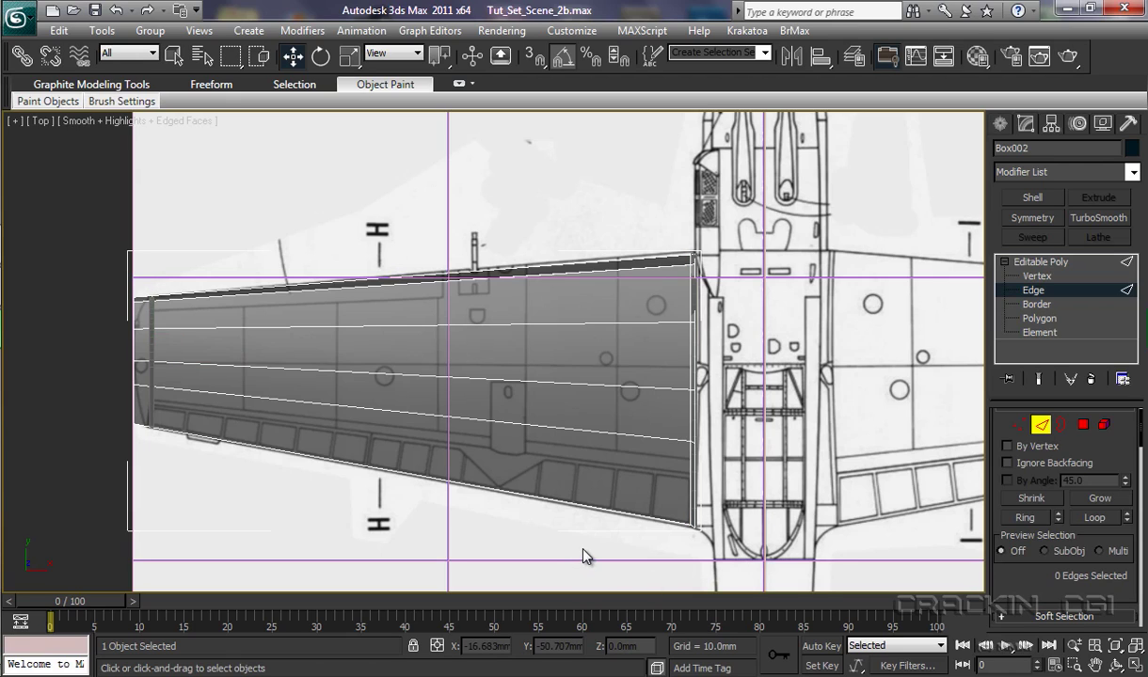
double_click(705, 478)
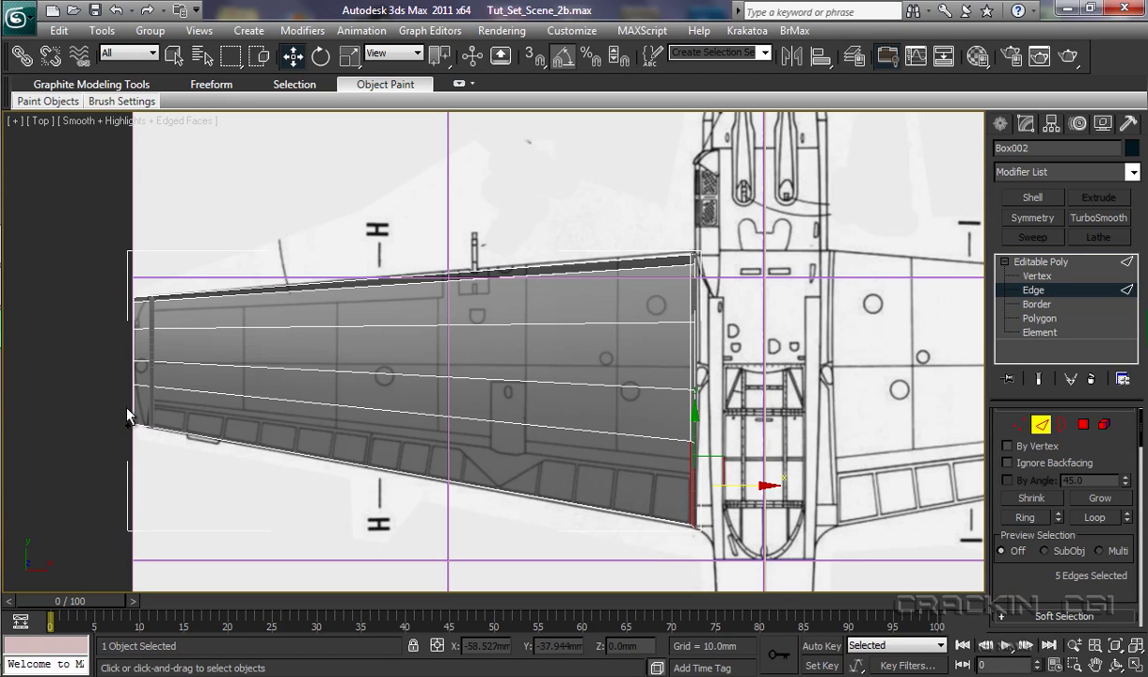
drag(124, 405, 167, 408)
drag(1141, 442, 1143, 517)
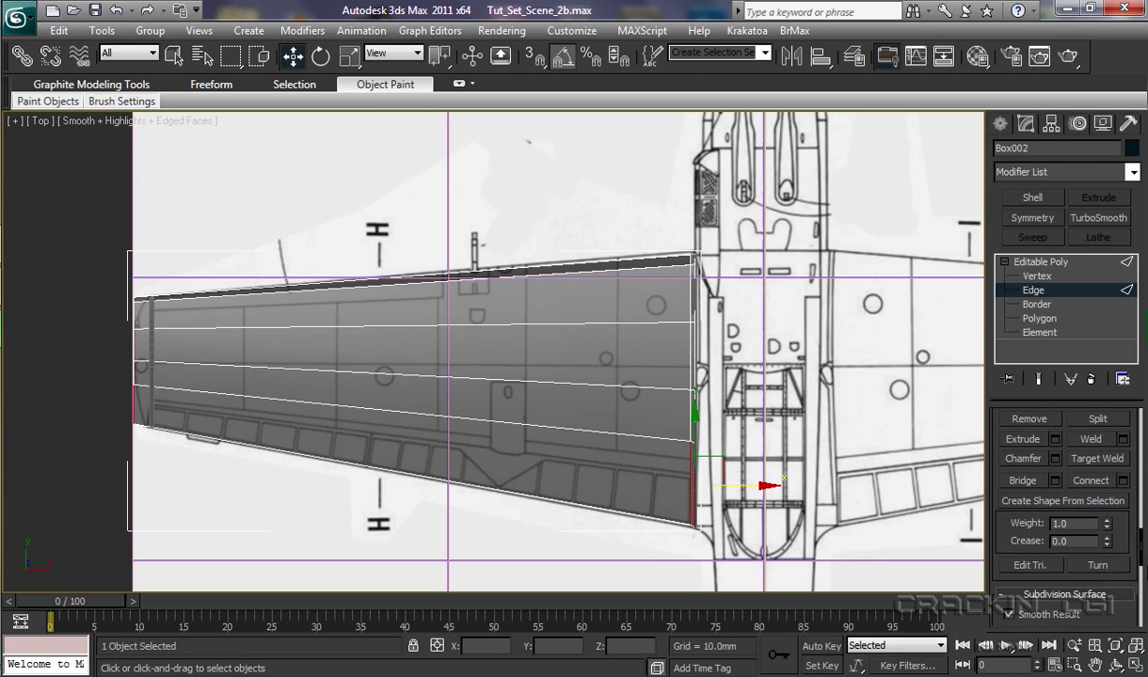
click(1123, 481)
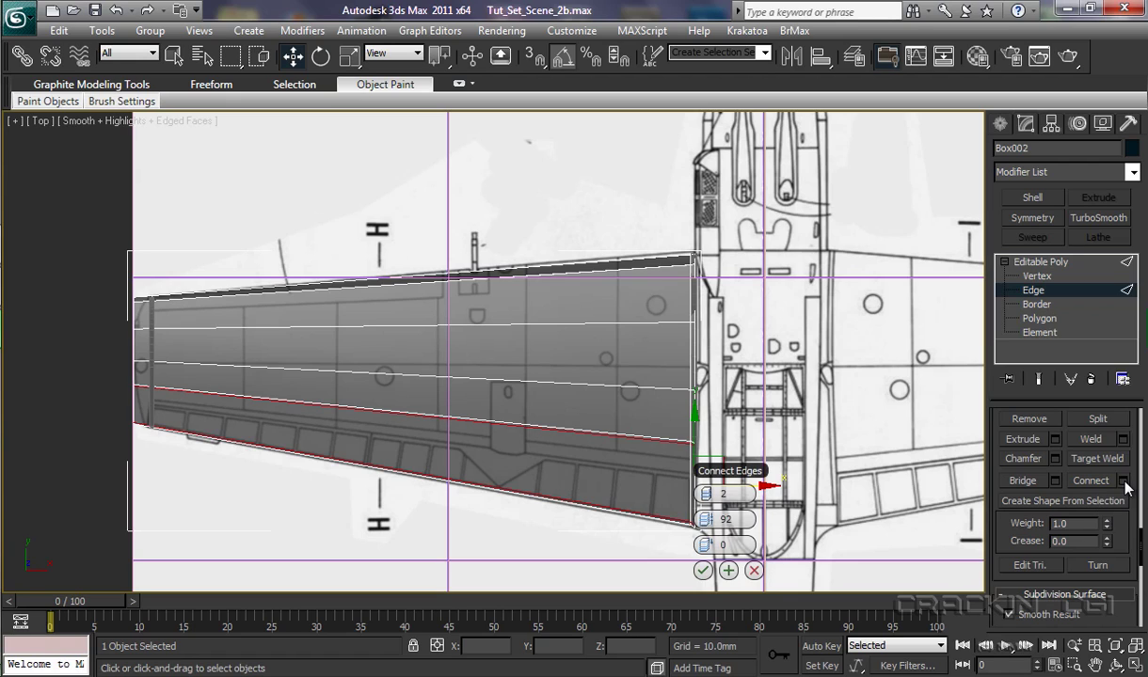
click(702, 494)
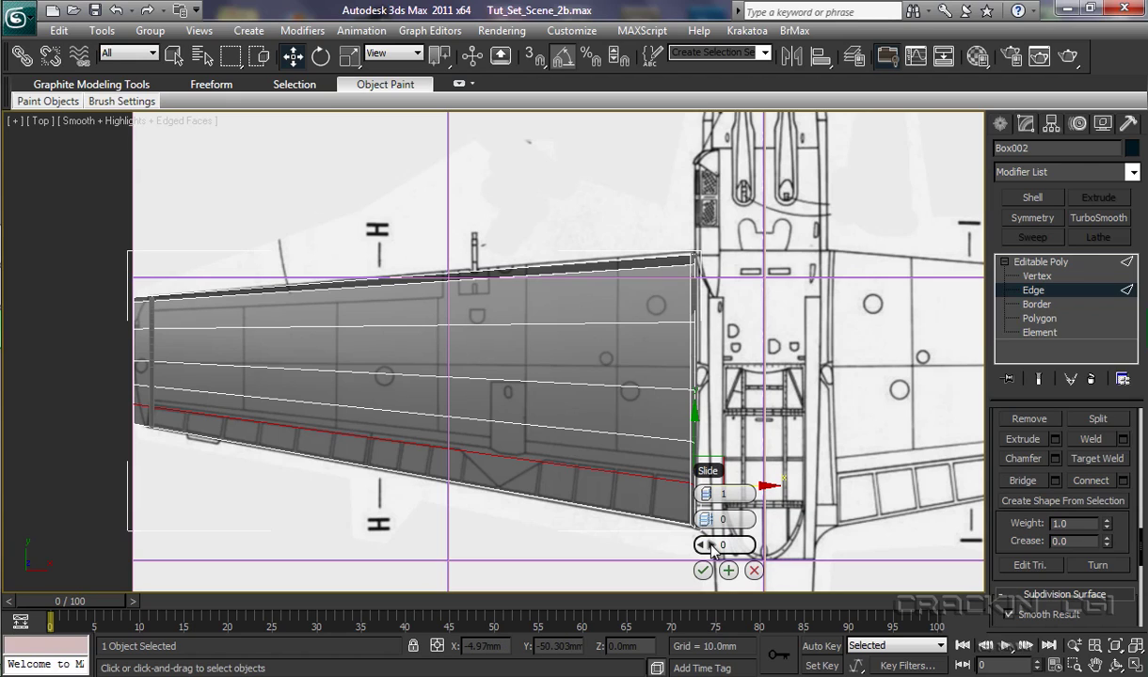
drag(710, 545, 630, 543)
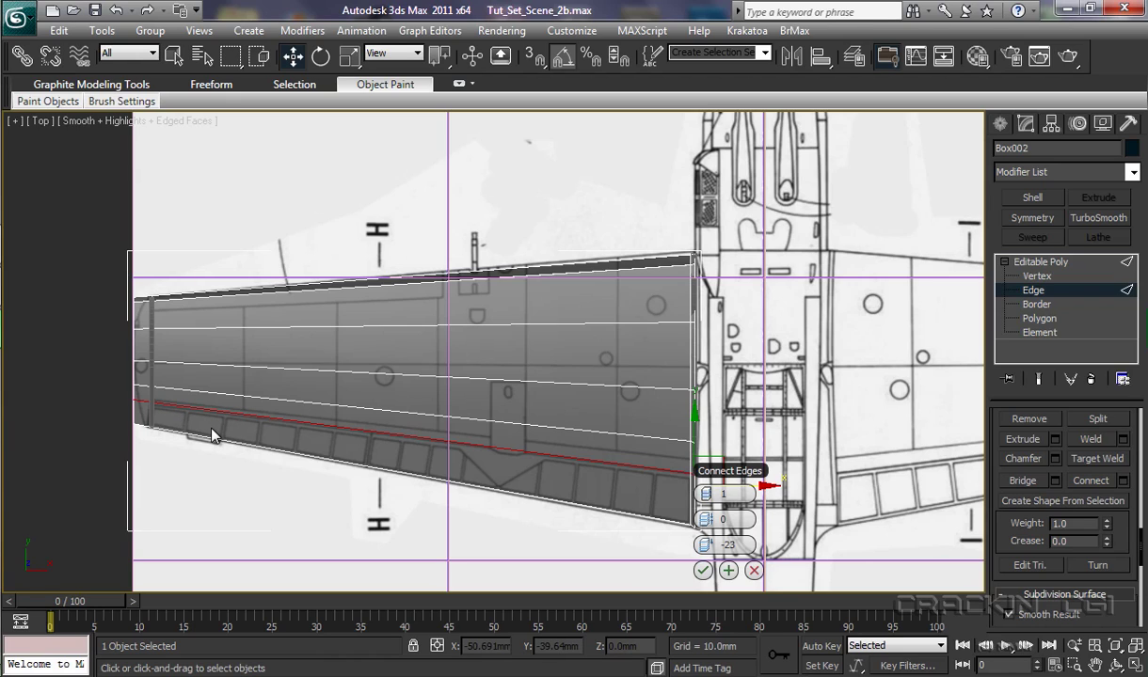
key(ctrl+s)
click(146, 396)
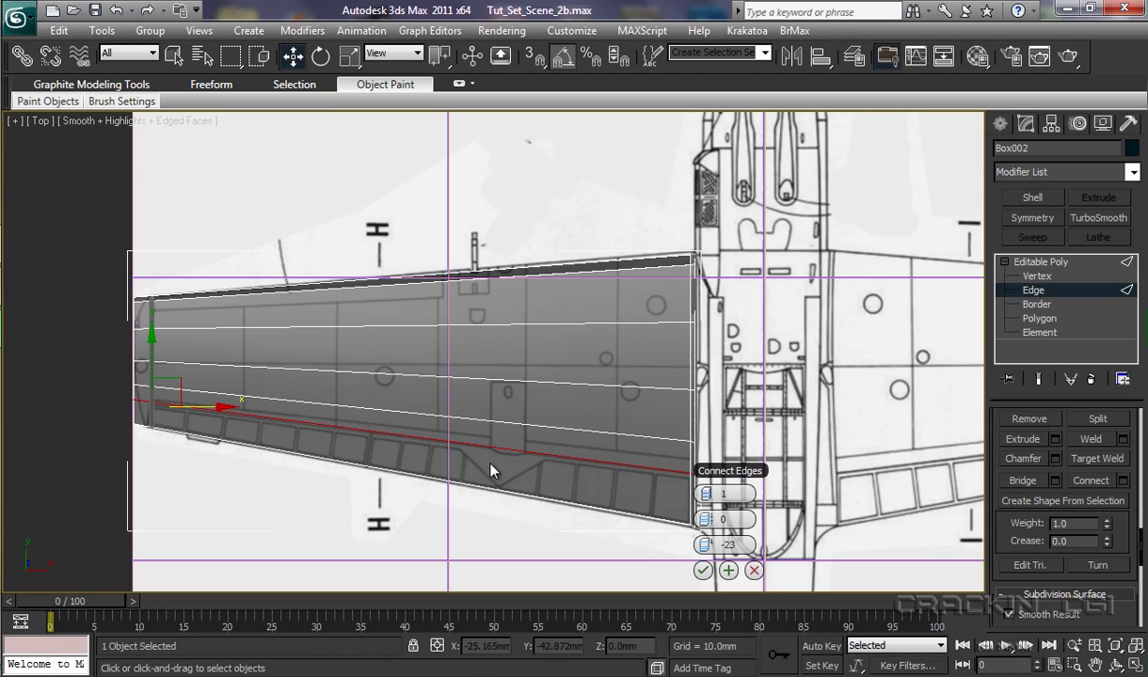
click(702, 571)
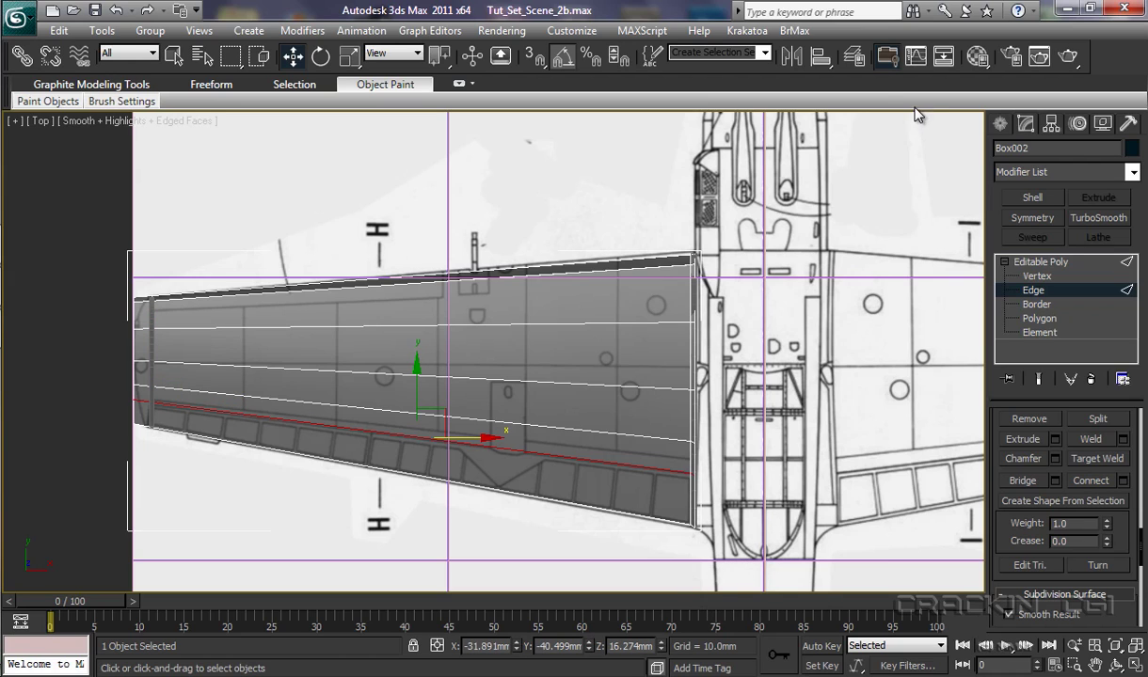
Step: Hide the J helper in the Frame_Helpers layer
click(854, 59)
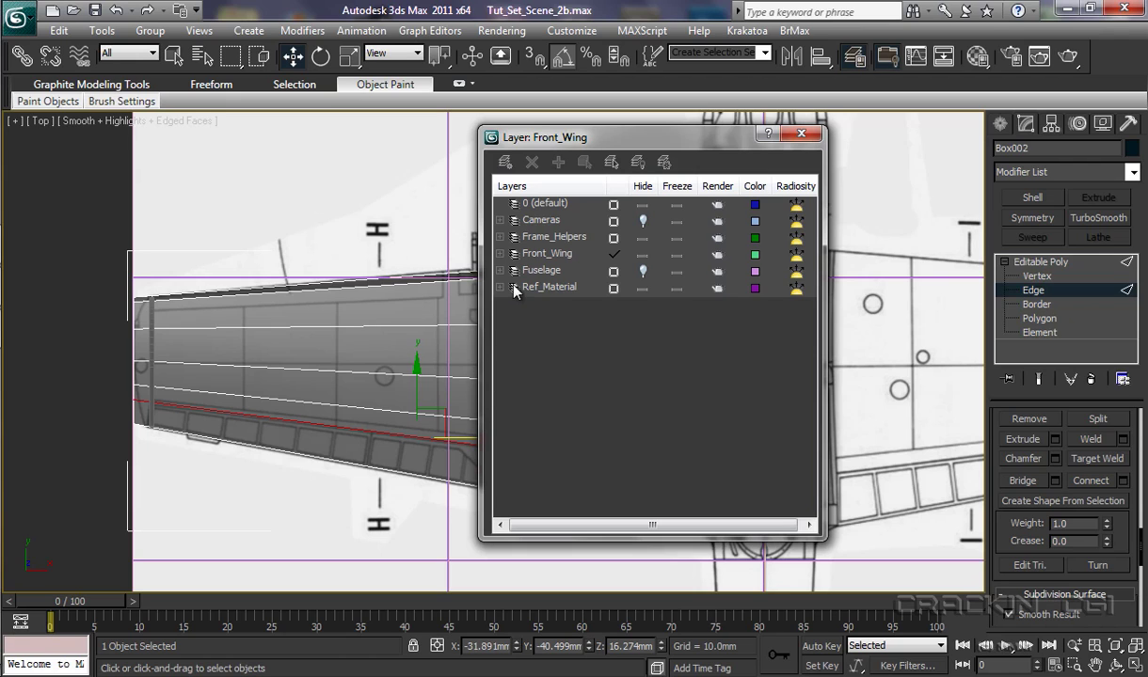
click(499, 238)
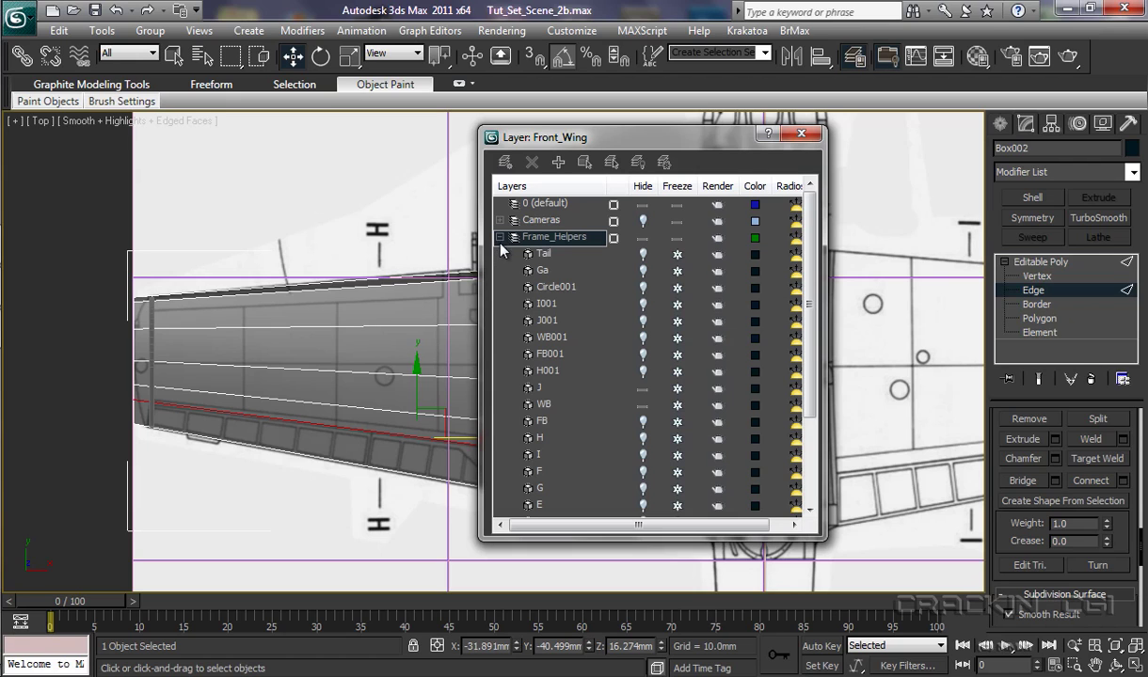
click(642, 399)
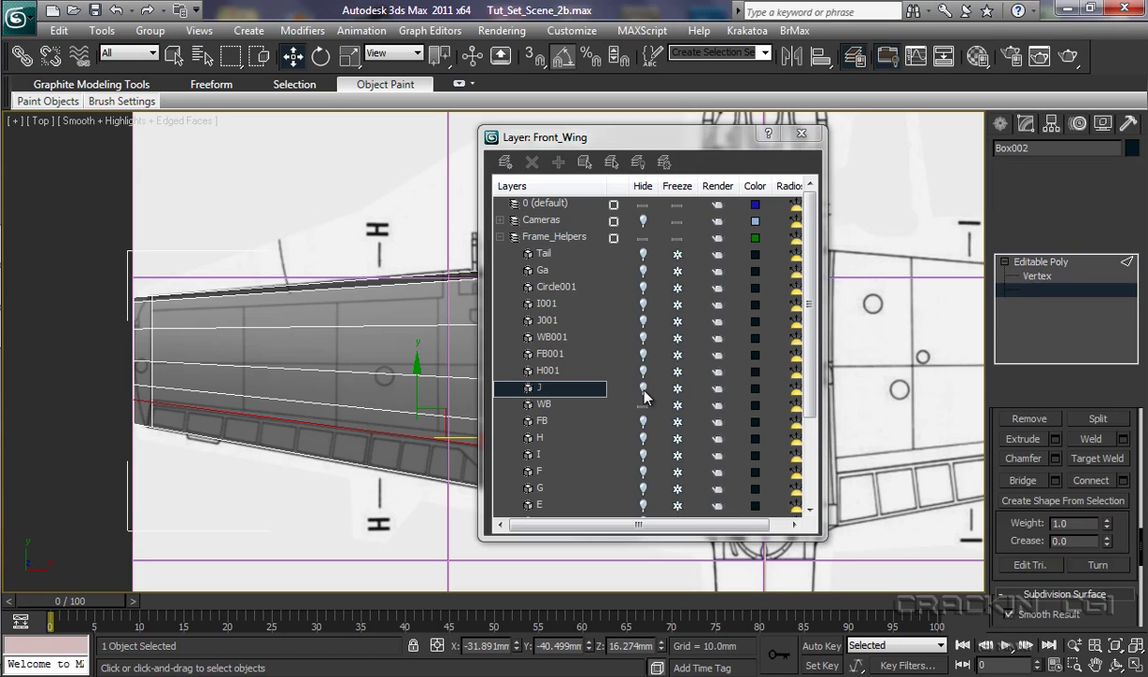
click(800, 136)
Step: Shift the trailing-edge vertices of the column beside the wingtip slightly outward to match the slanted aileron end
middle_drag(509, 405, 708, 389)
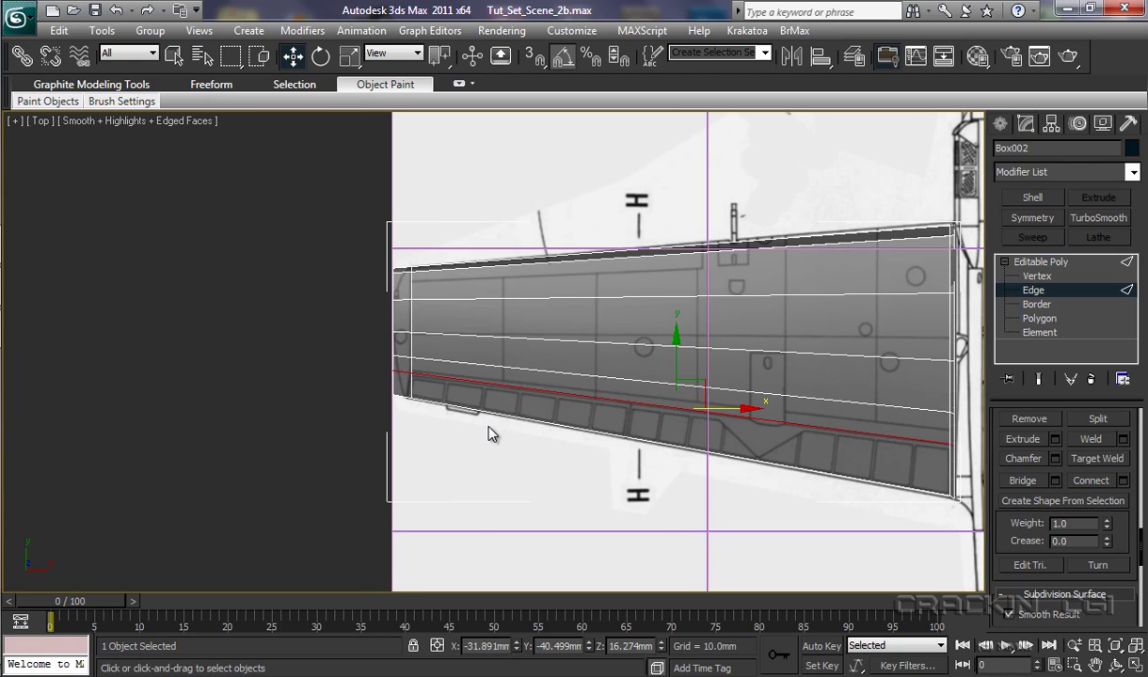
ctrl+alt+middle_drag(436, 423, 652, 378)
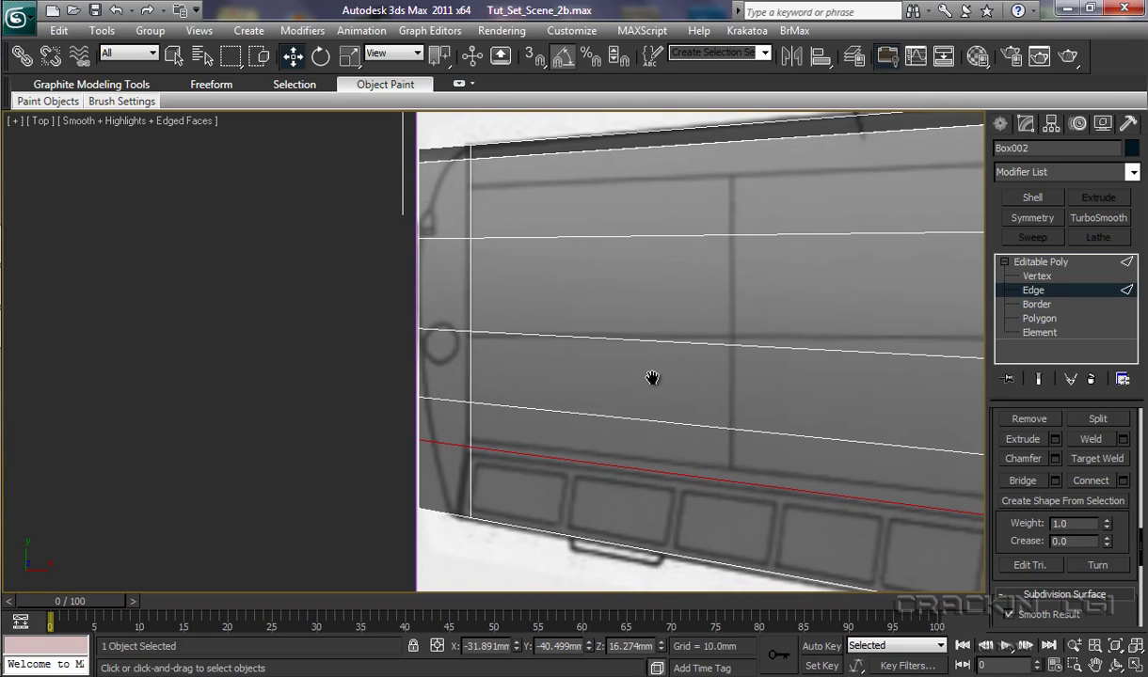
click(1037, 276)
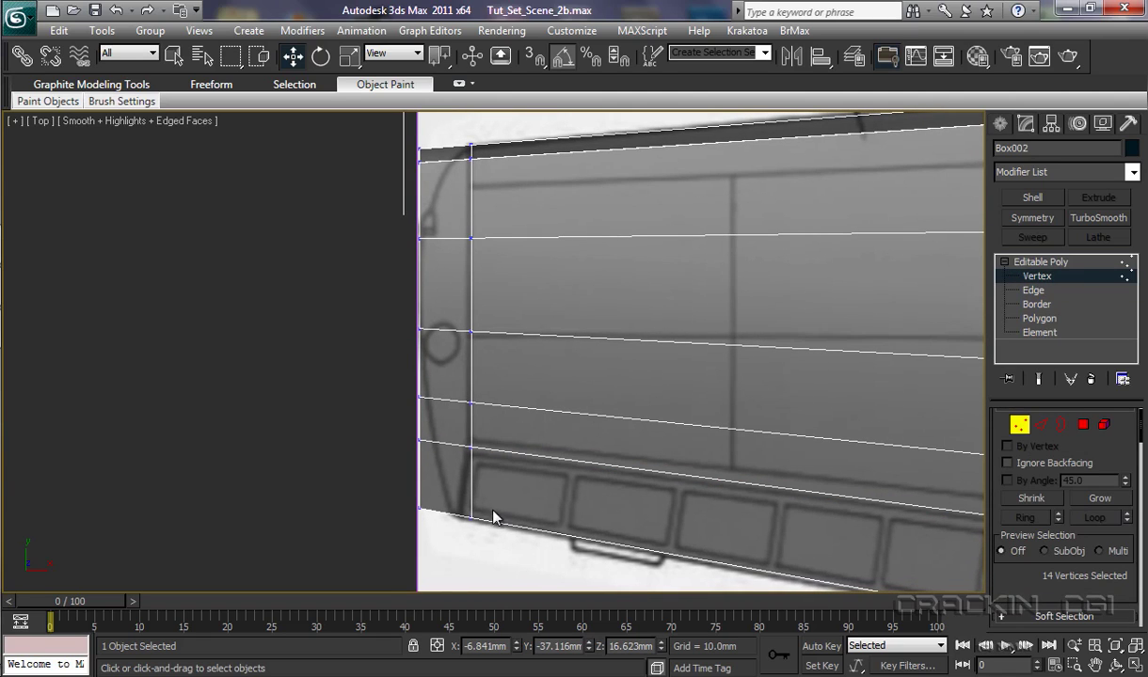
drag(494, 513, 461, 543)
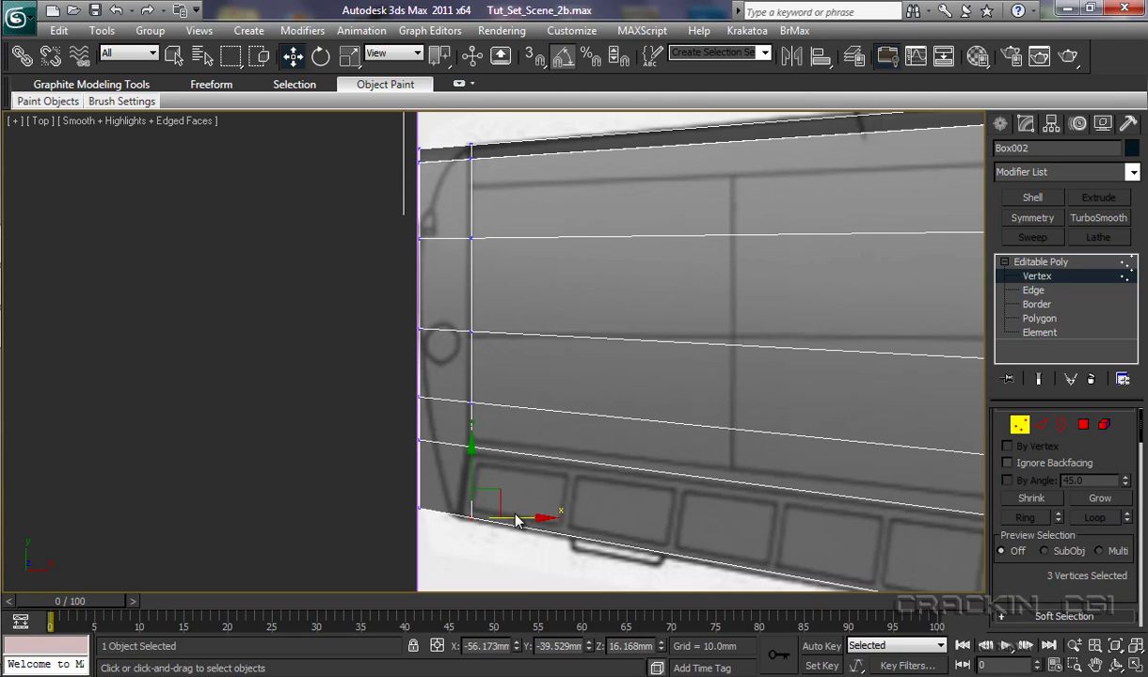
drag(541, 518, 518, 519)
Step: Move the rear three rows of outer wingtip vertices inward to follow the rounded tip outline on the blueprint
middle_drag(532, 542, 533, 513)
click(419, 470)
drag(481, 469, 511, 470)
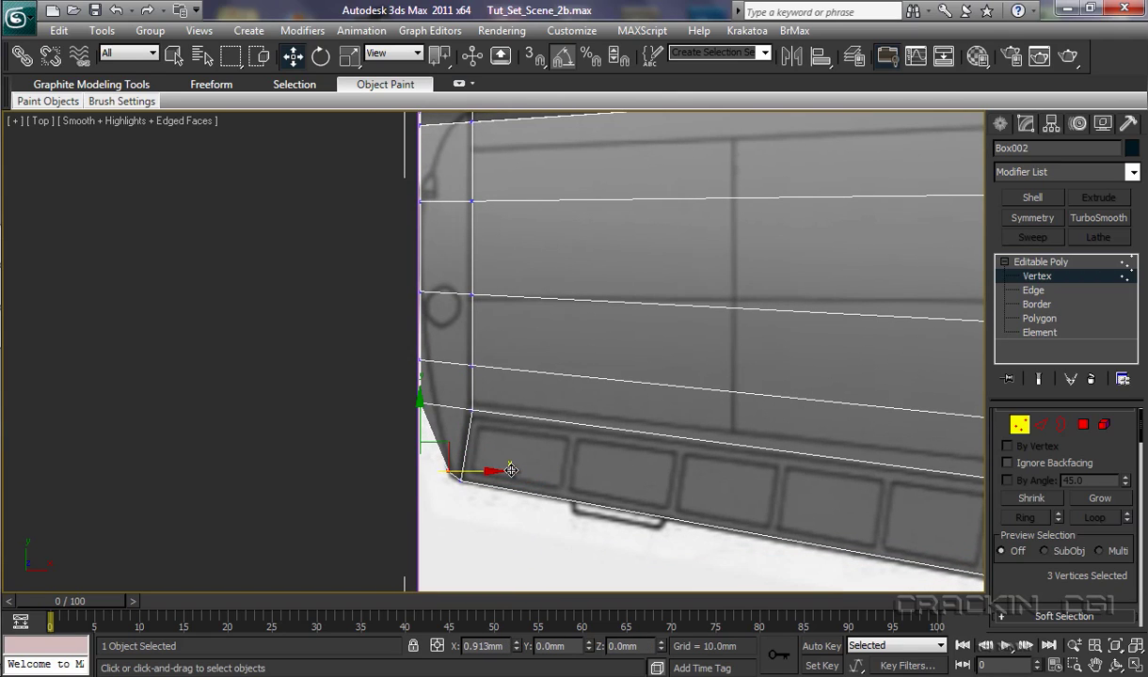
click(419, 405)
drag(482, 403, 493, 403)
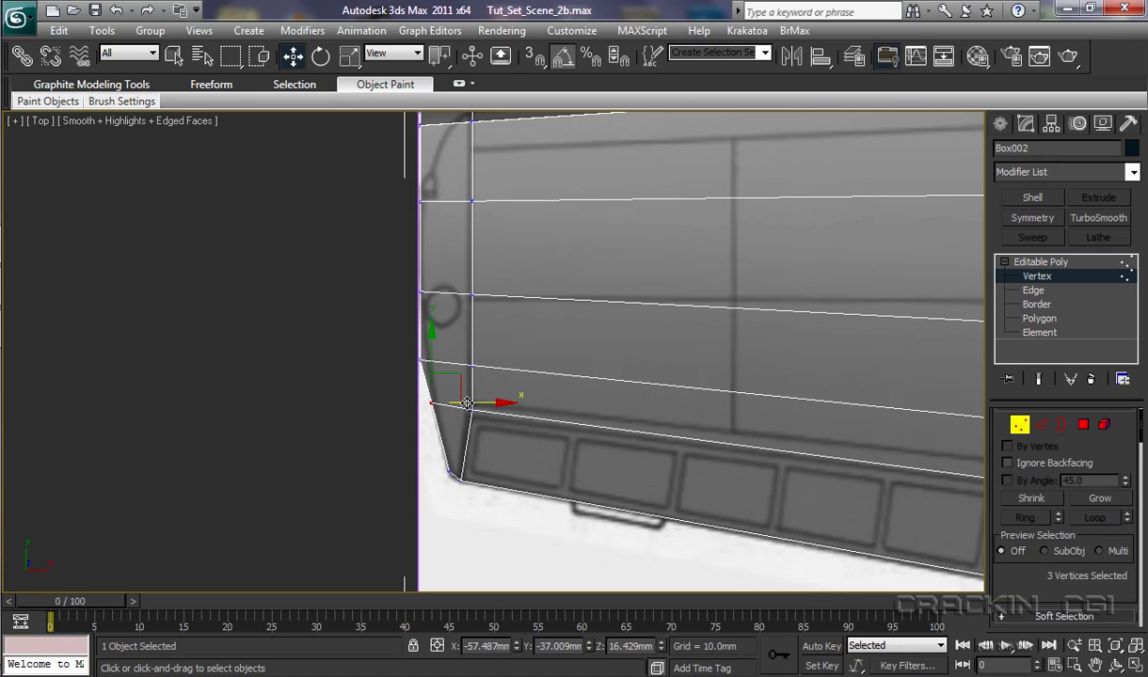
click(422, 362)
drag(479, 362, 489, 362)
Step: Move the leading-edge vertices at the wingtip inward to round off the front corner along the blueprint outline
middle_drag(545, 327, 546, 460)
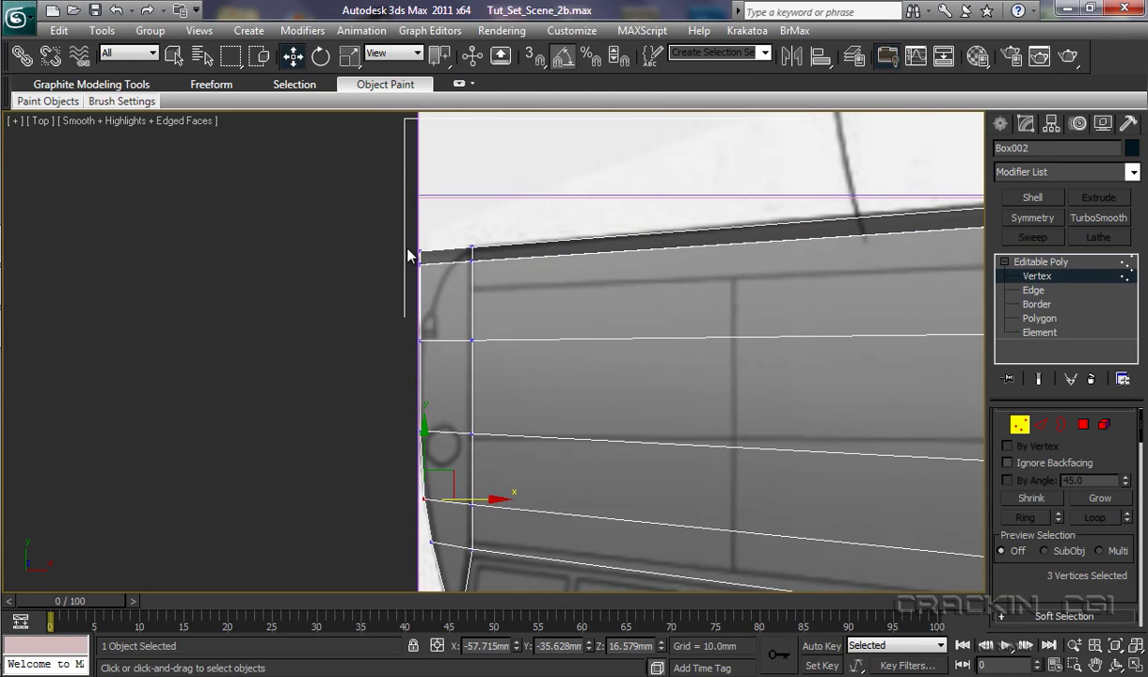
drag(412, 251, 431, 284)
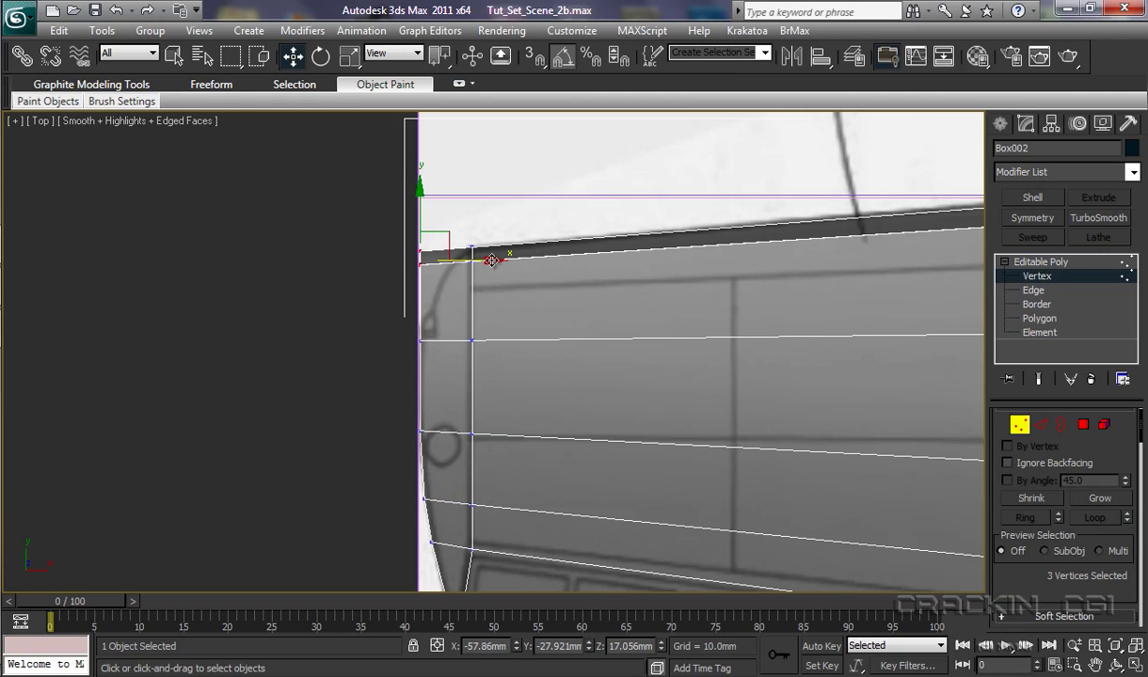
drag(491, 261, 521, 271)
click(452, 255)
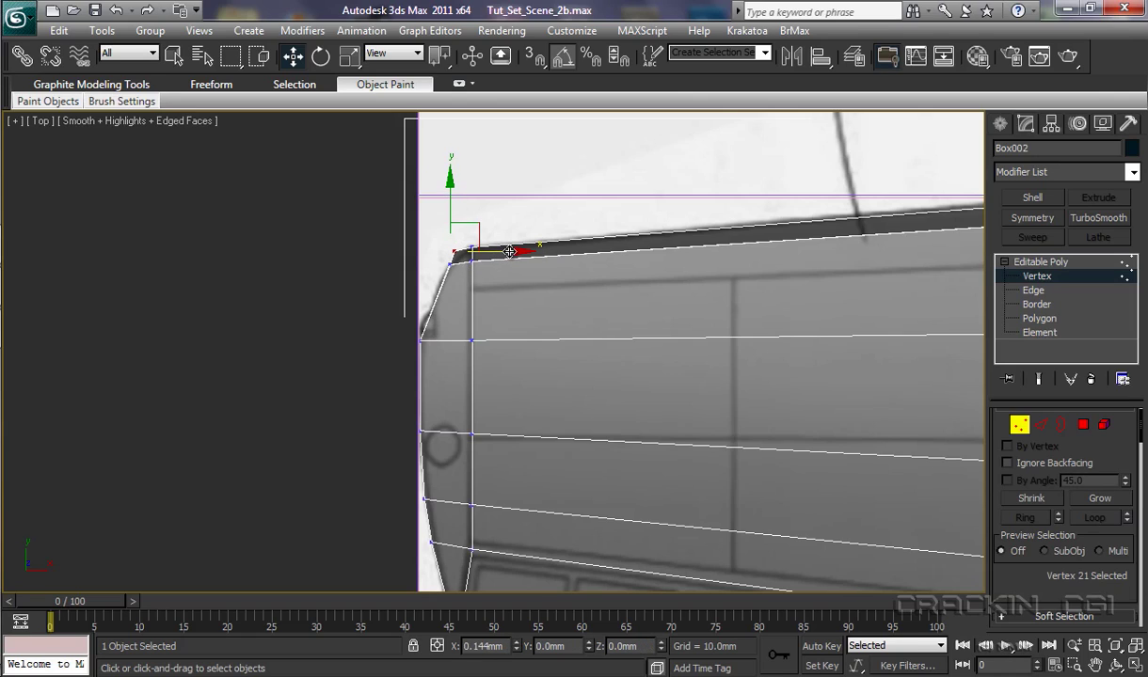
drag(502, 252, 505, 253)
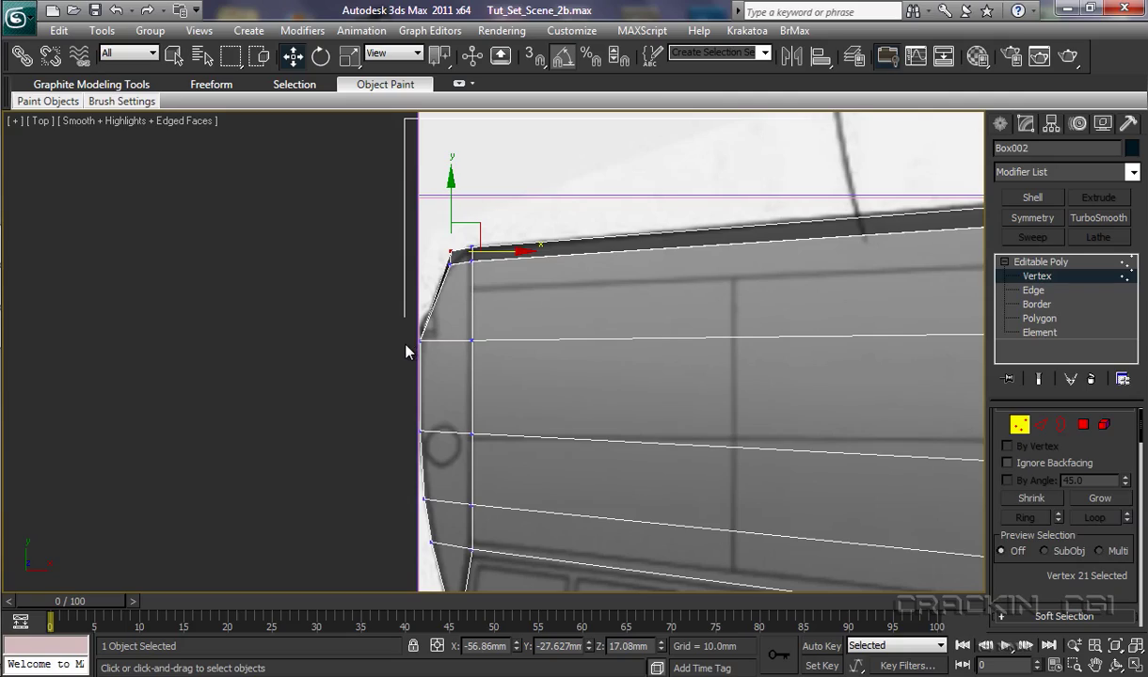
middle_drag(454, 419, 444, 375)
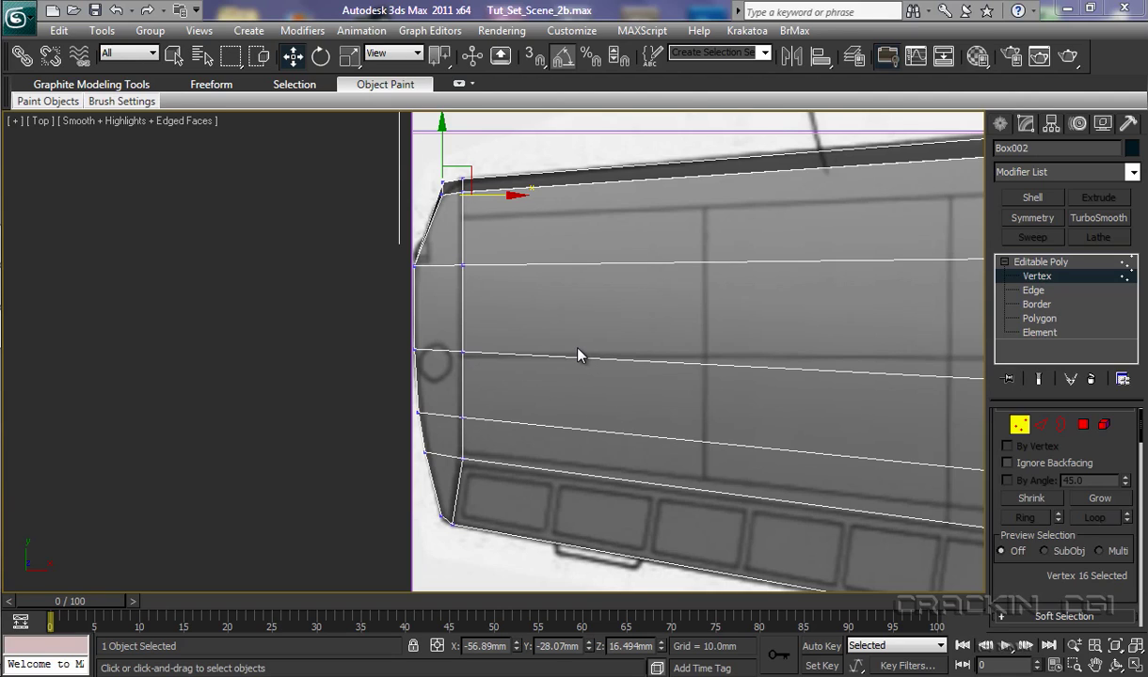
Step: Switch to the perspective view and resume vertex editing with the wingtip's end face in view
click(1039, 263)
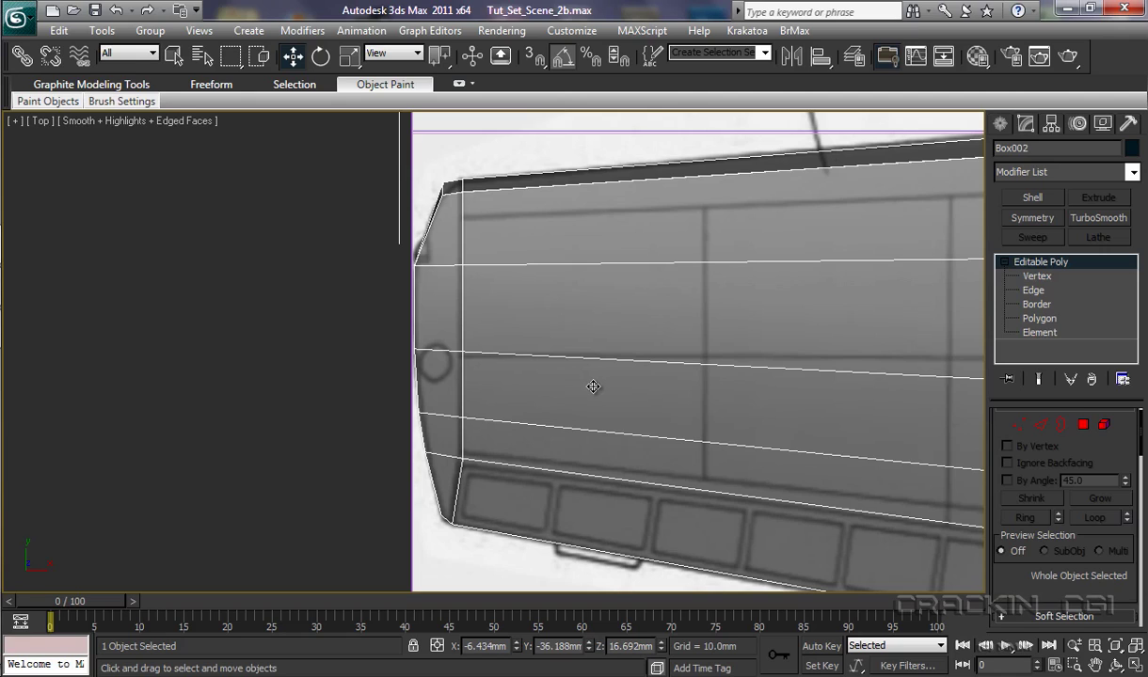
key(p)
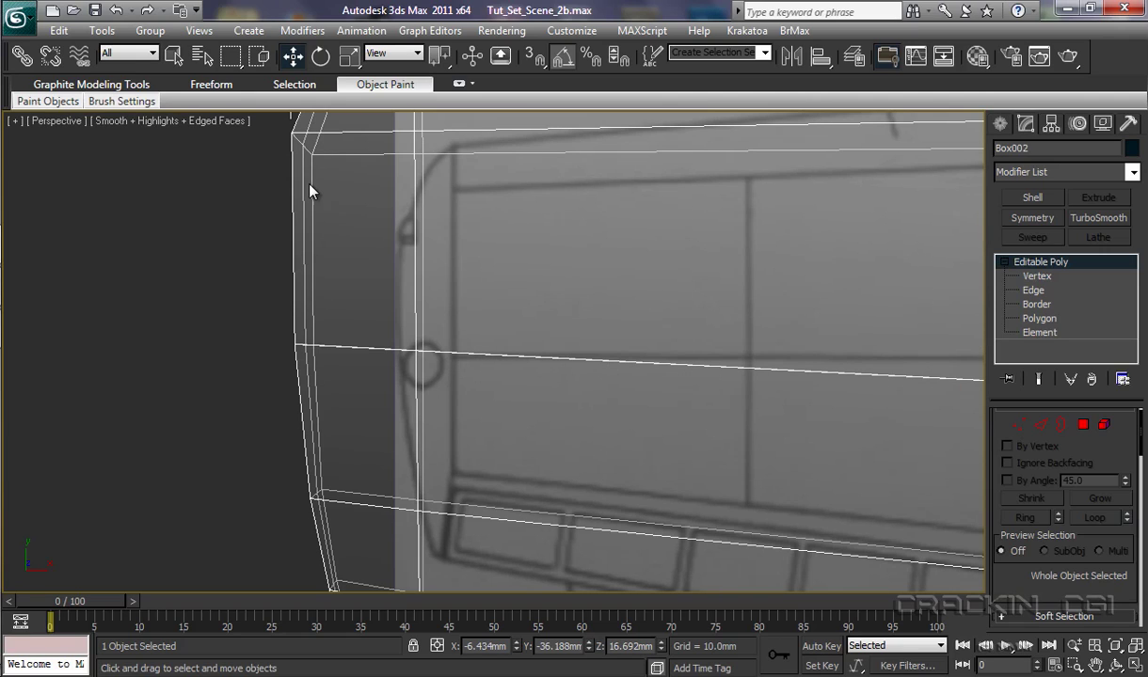
scroll(416, 294, down, 5)
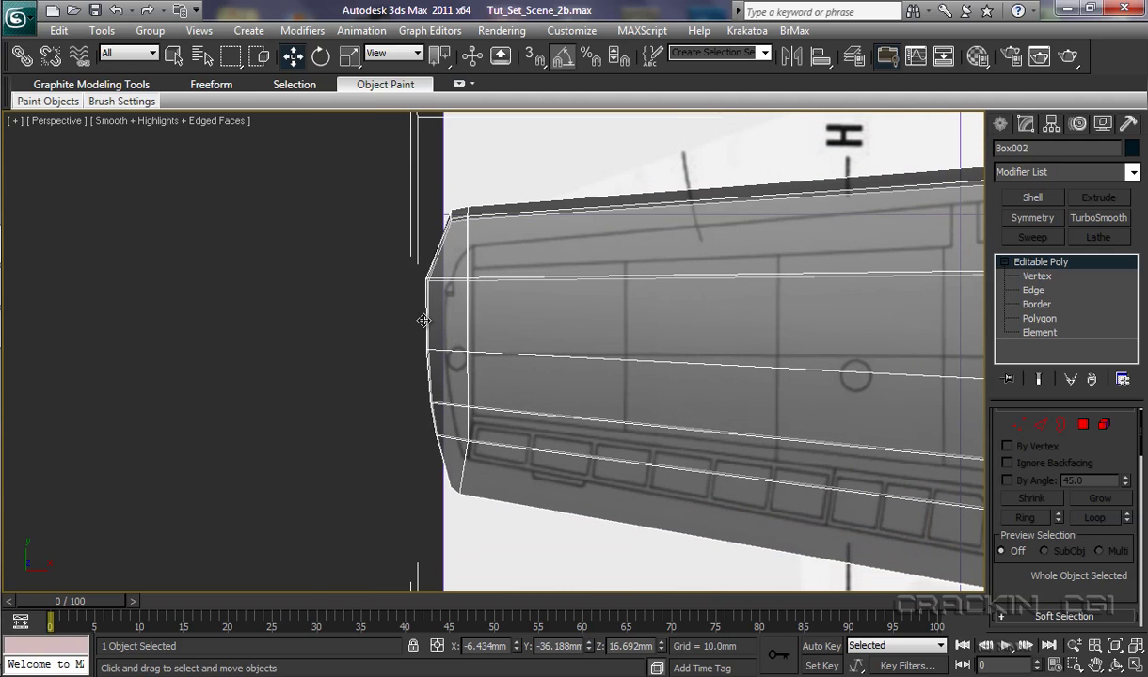
click(1045, 276)
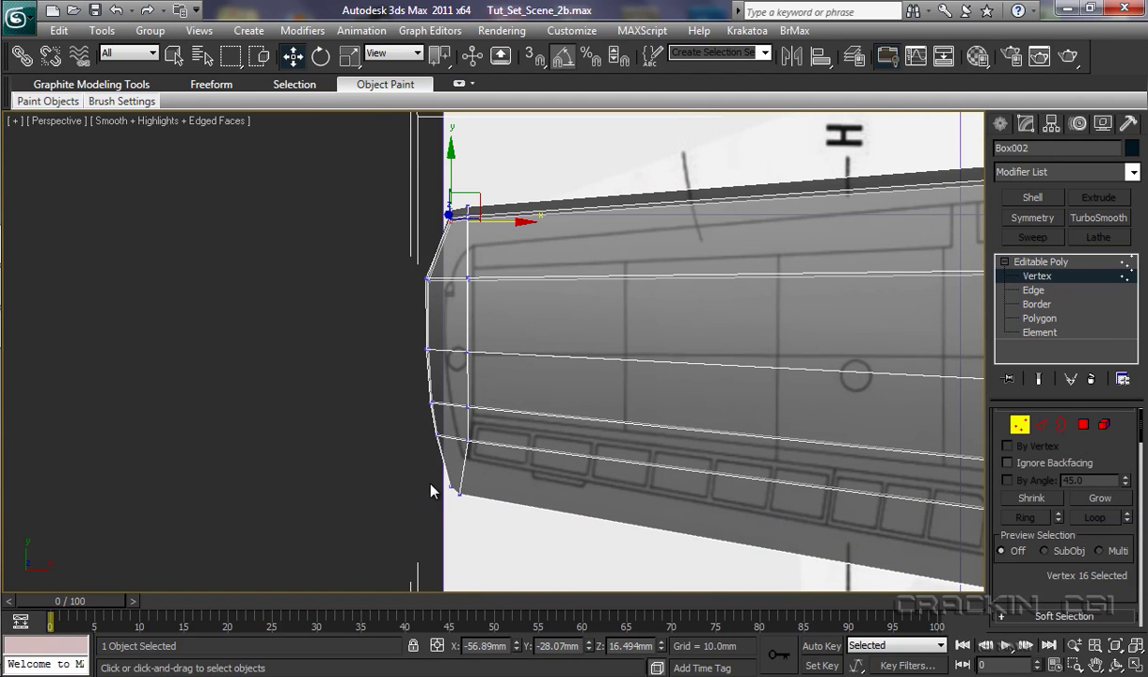
alt+middle_drag(410, 461, 581, 437)
scroll(605, 441, up, 8)
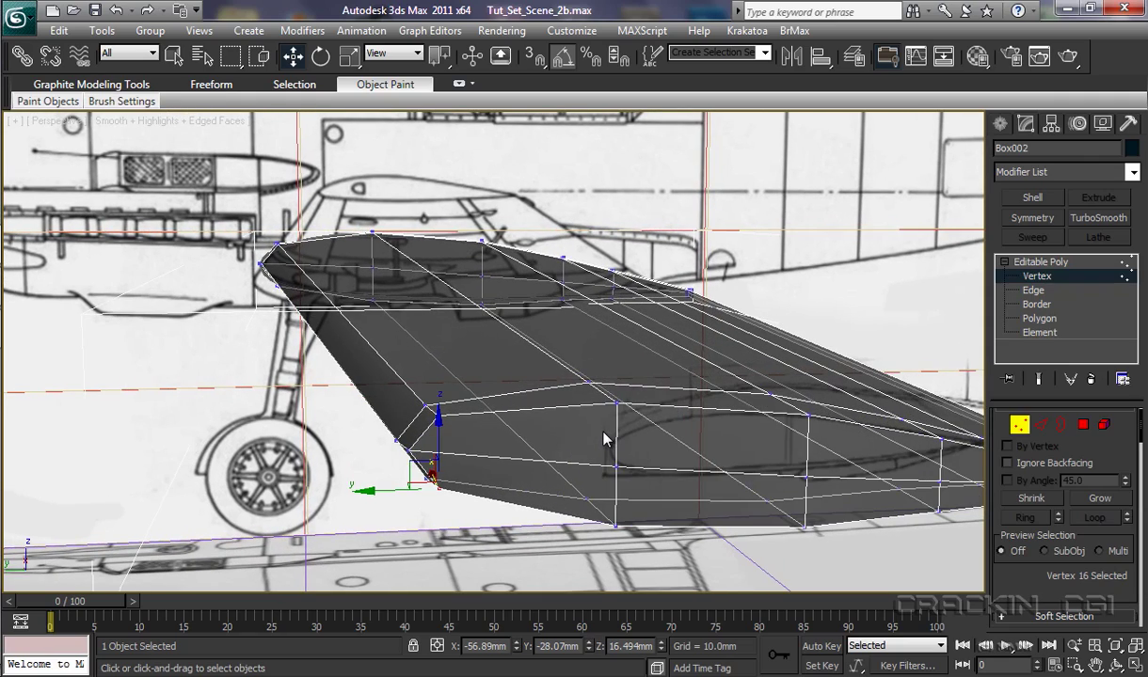
alt+middle_drag(661, 537, 552, 480)
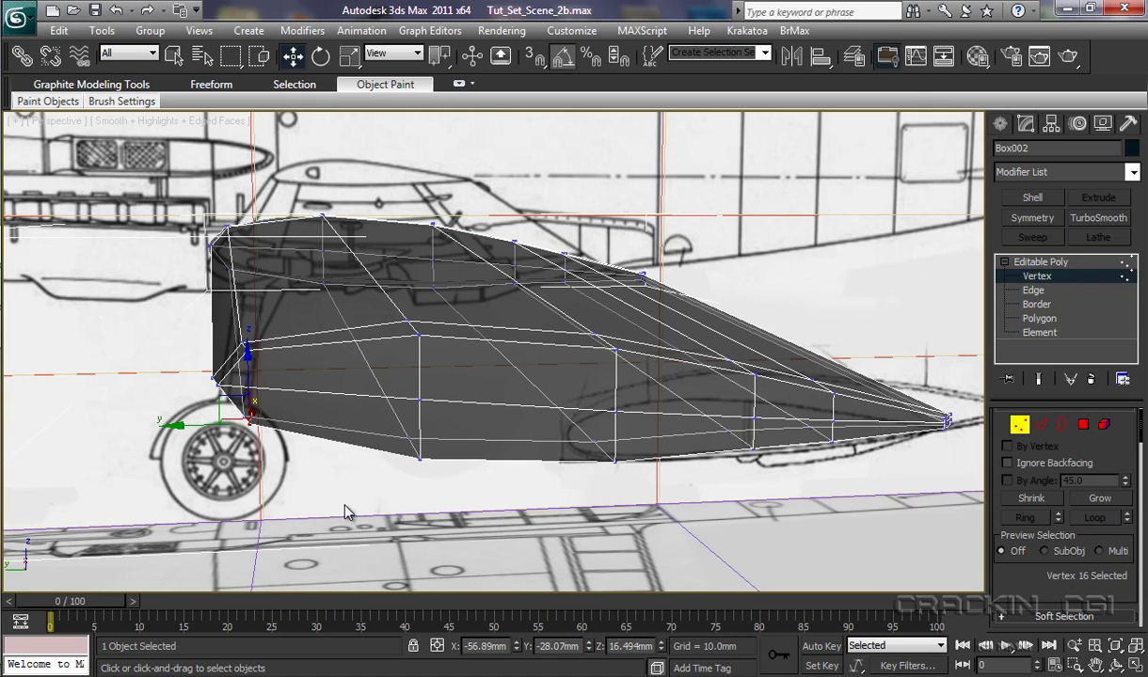
Step: Select the five upper and five lower outline vertices on the wingtip's end and move them about 0.5 mm inward along X
click(268, 470)
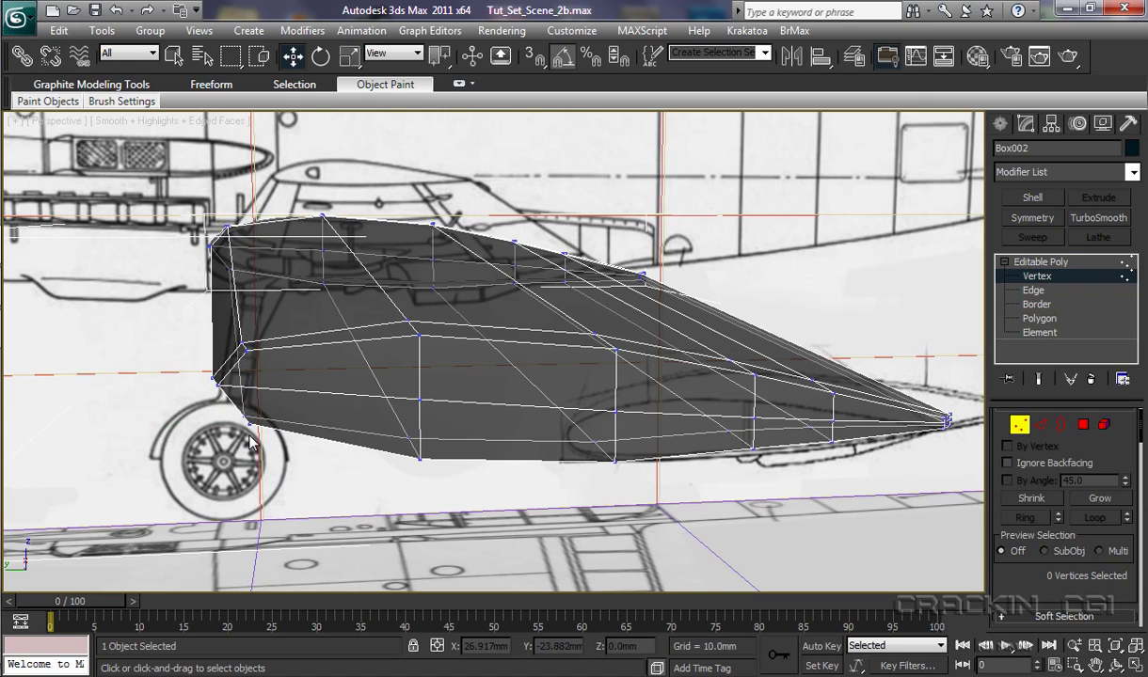
alt+middle_drag(326, 543, 312, 509)
click(307, 381)
ctrl+click(308, 454)
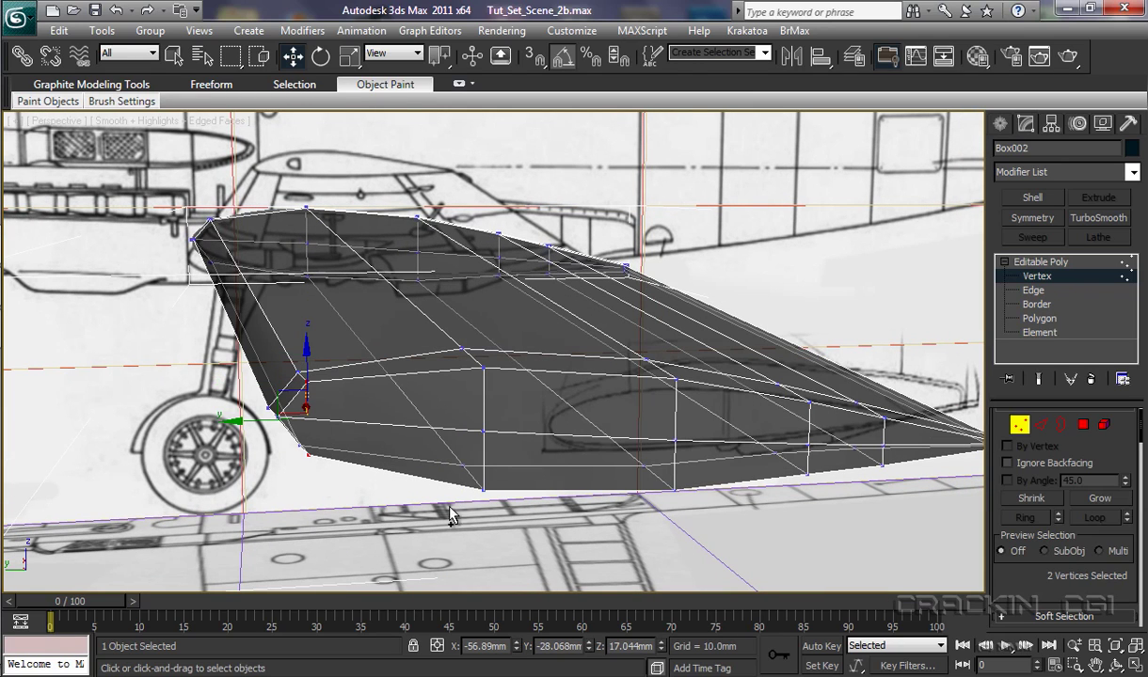
ctrl+click(482, 368)
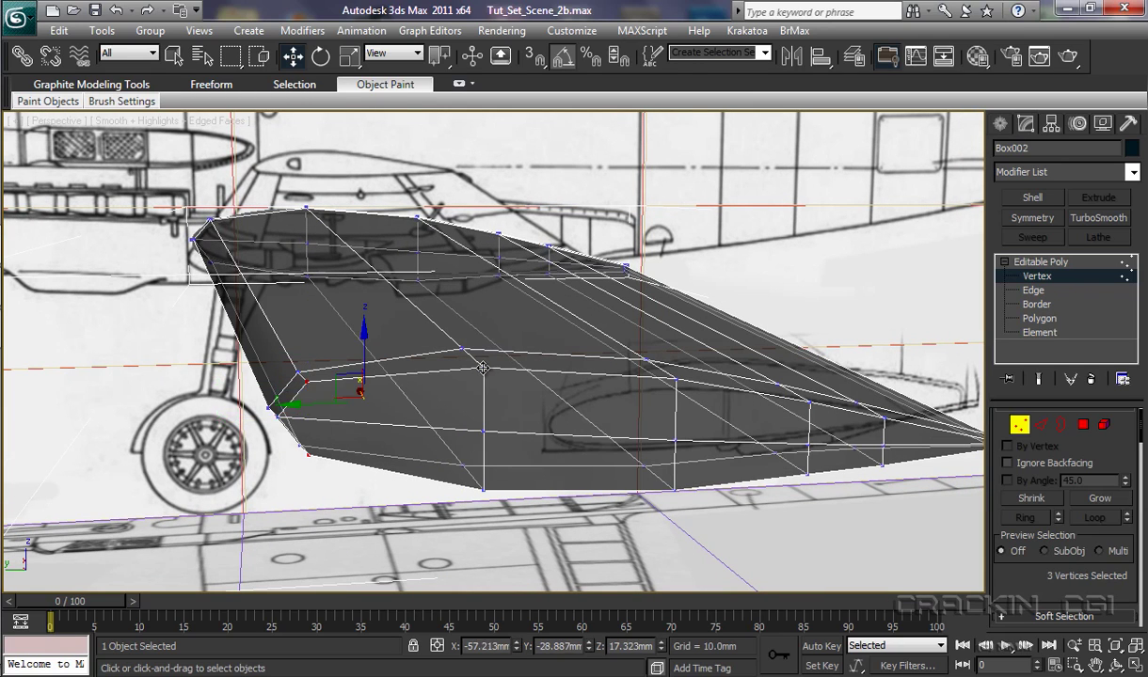
ctrl+click(482, 488)
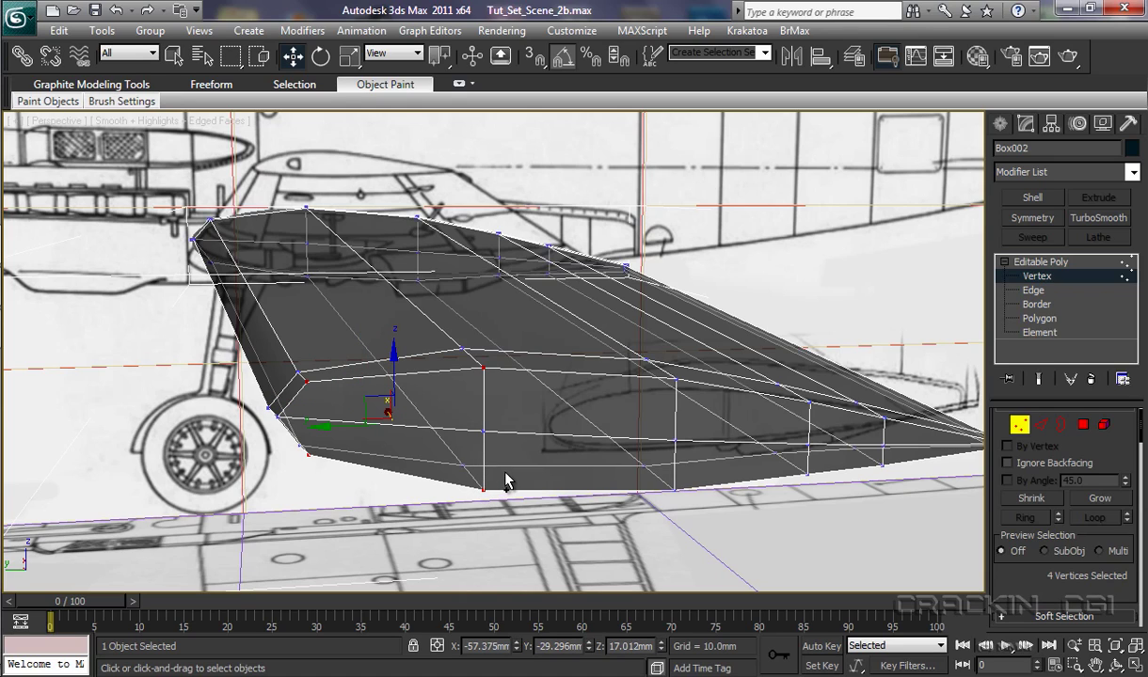
ctrl+click(674, 488)
ctrl+click(675, 379)
ctrl+click(809, 403)
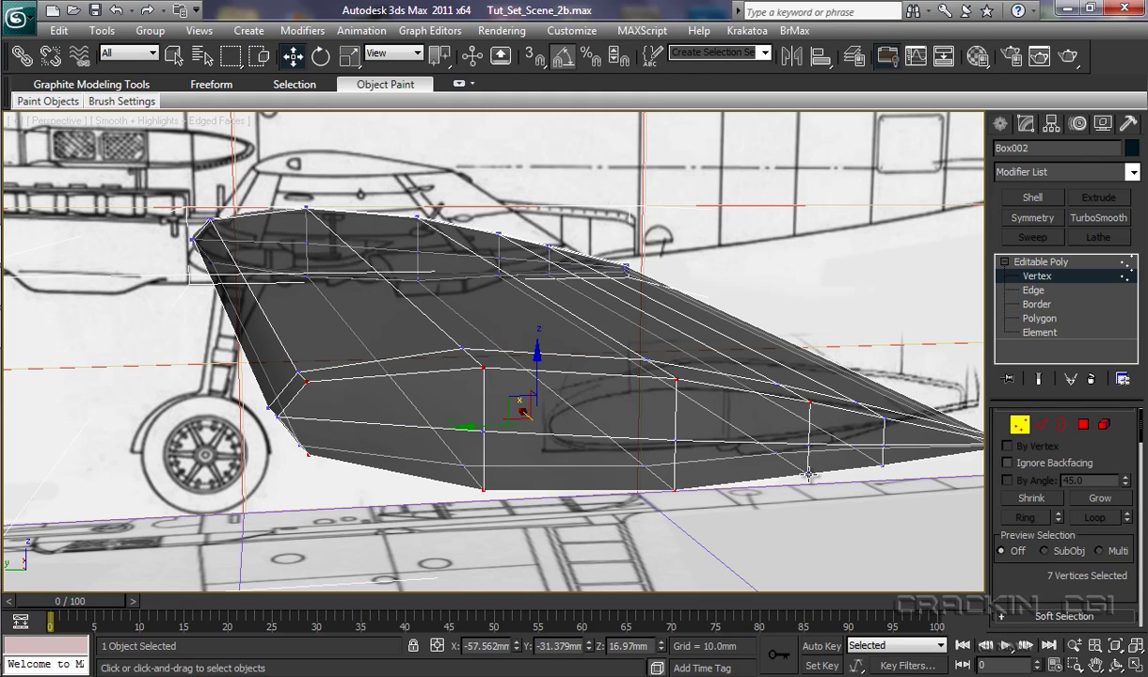
ctrl+click(808, 473)
ctrl+click(835, 395)
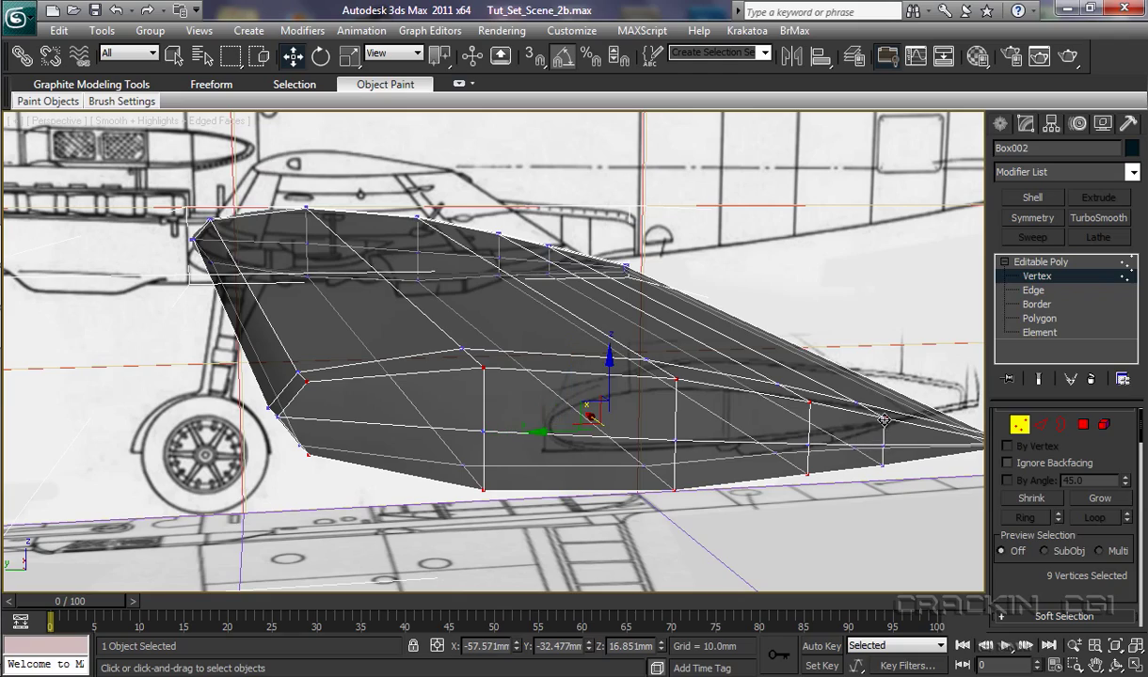
ctrl+click(881, 468)
alt+middle_drag(796, 516, 608, 541)
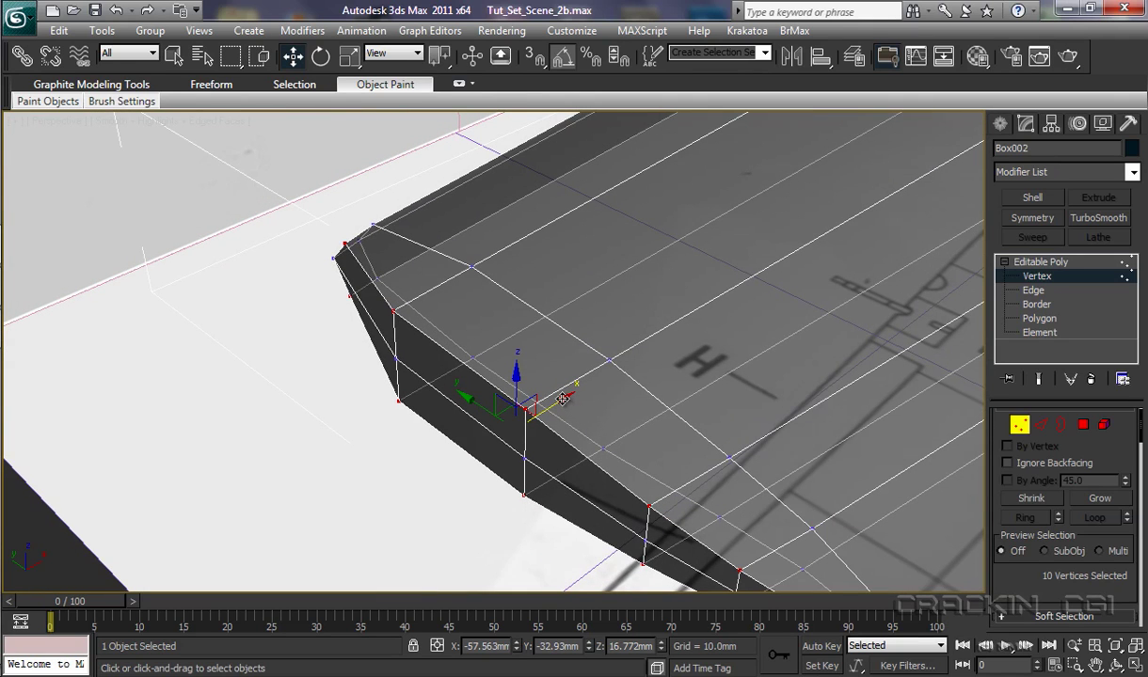
drag(562, 399, 599, 392)
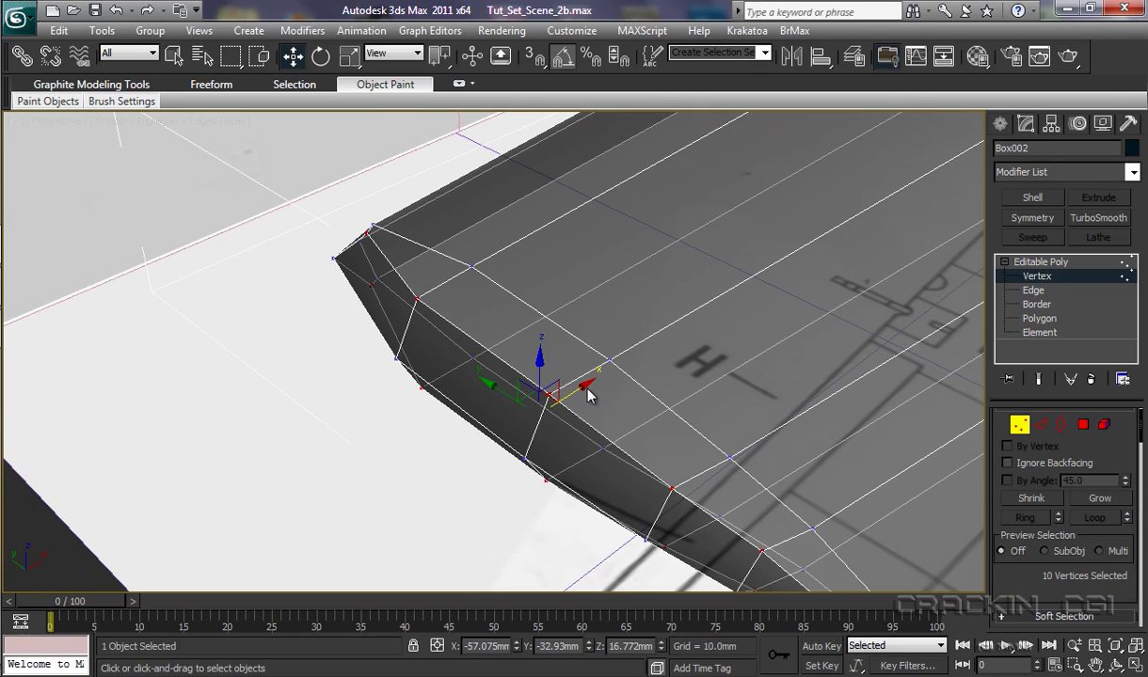
drag(585, 386, 586, 387)
Step: Move the two outermost vertices at the wingtip's trailing-edge corner about 0.2 mm inward along X
middle_drag(664, 504, 502, 391)
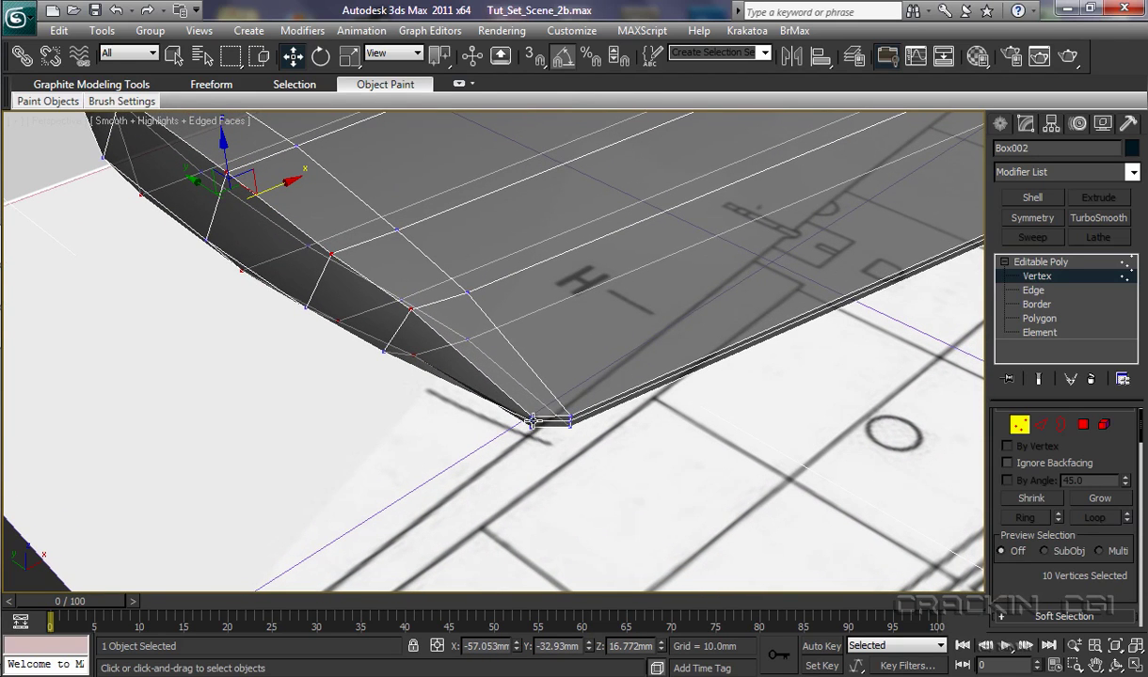
click(550, 475)
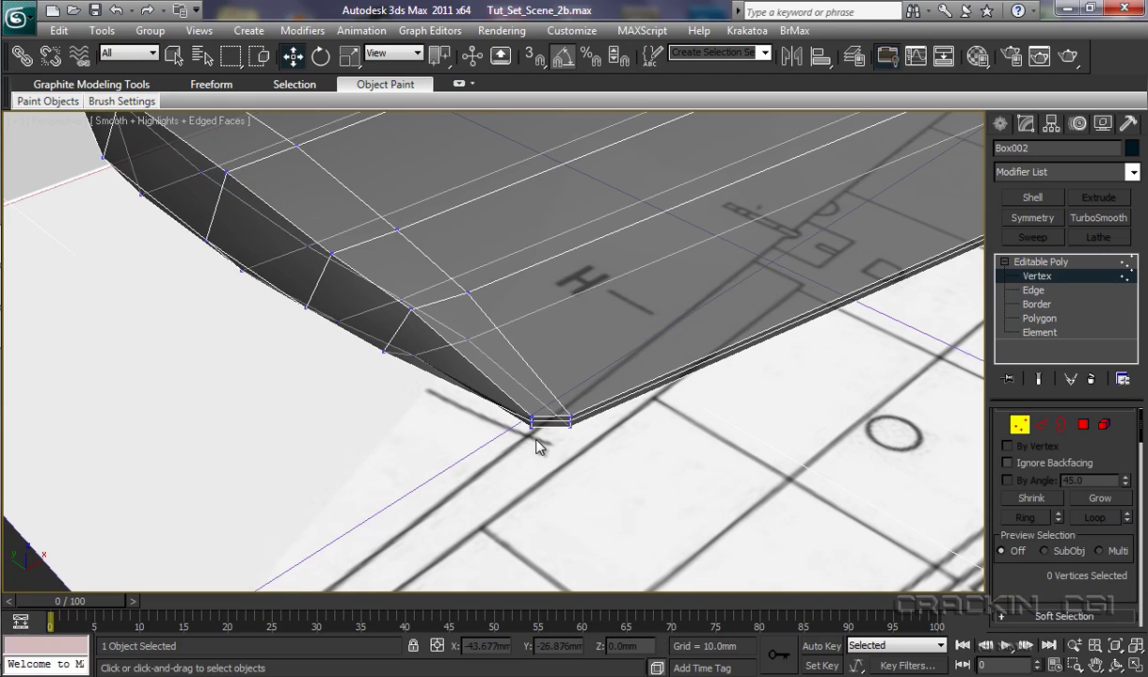
drag(530, 429, 540, 446)
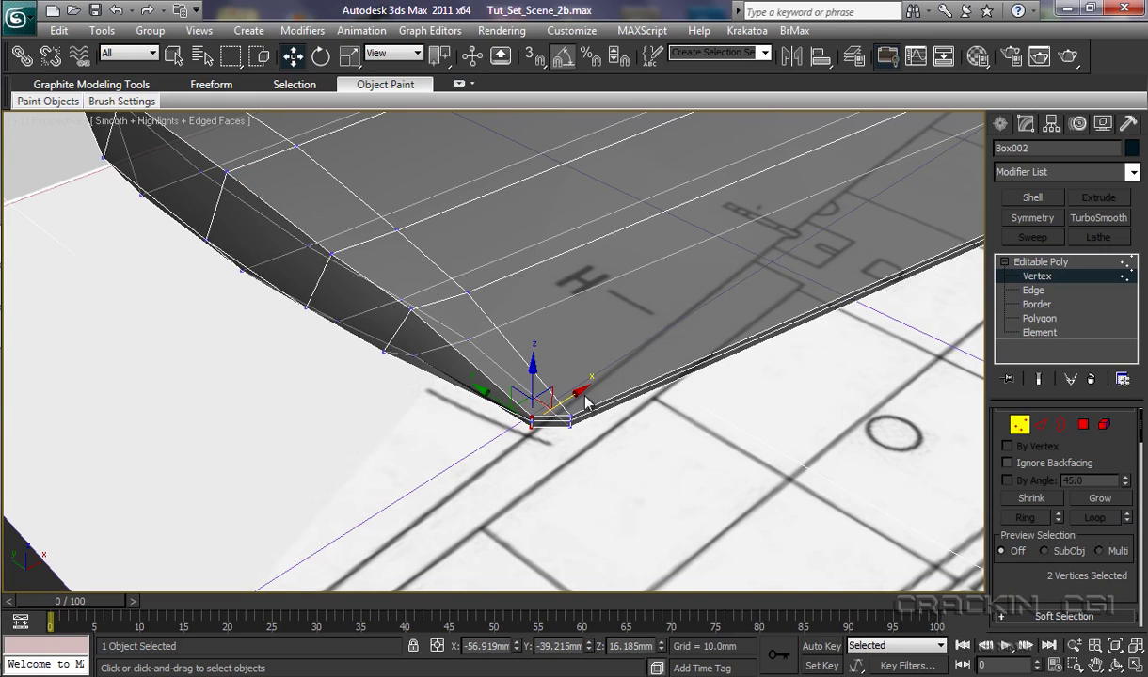
drag(582, 387, 601, 381)
Step: Shift the single vertex at the wingtip's leading-edge corner about 0.3 mm back along Y and slightly inward
alt+middle_drag(533, 486, 456, 436)
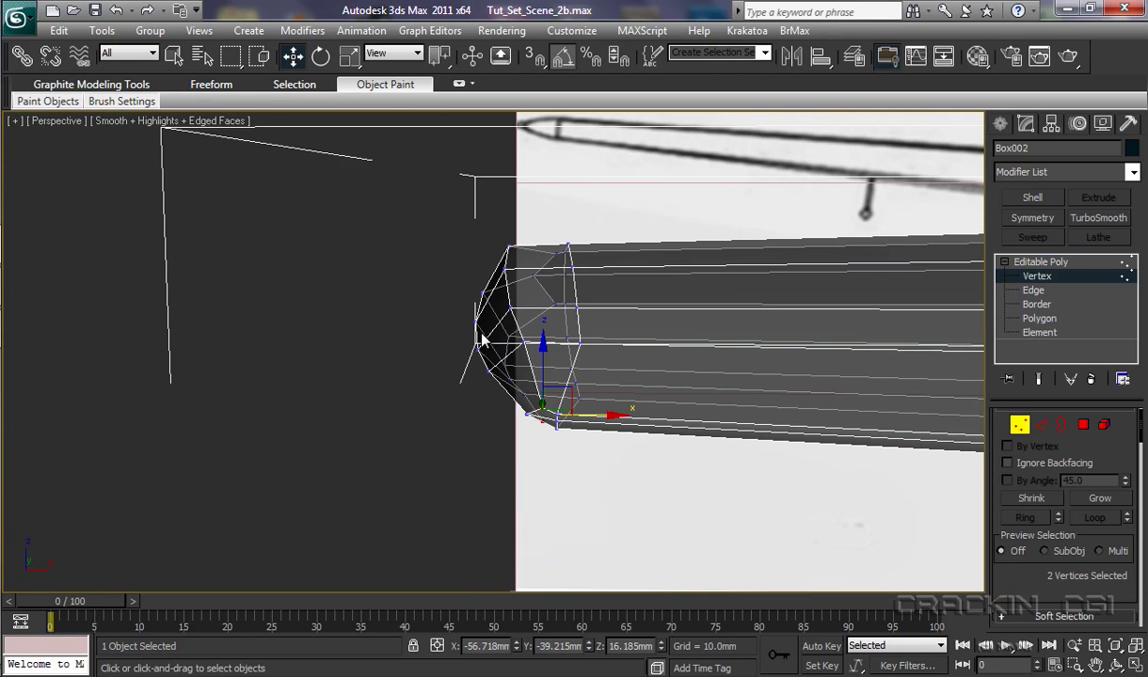
alt+middle_drag(513, 503, 715, 505)
alt+middle_drag(546, 468, 549, 538)
click(357, 371)
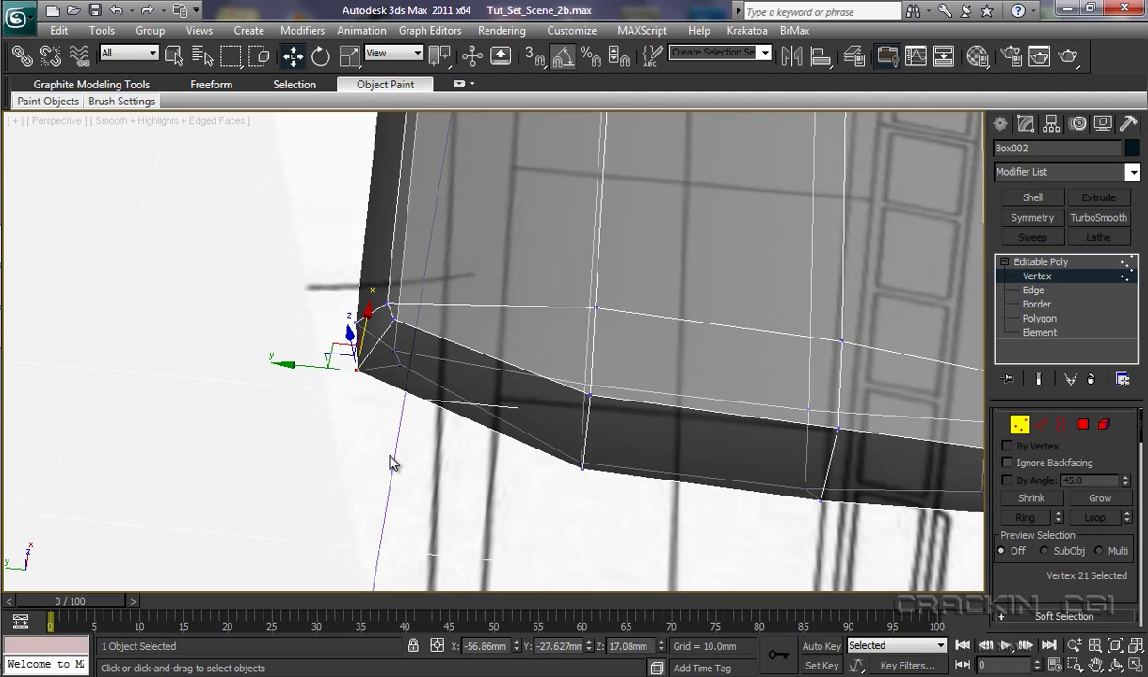
drag(286, 363, 393, 311)
Step: Preview the wing with TurboSmooth, compare its root leading edge with the side blueprint, and remove the modifier
alt+middle_drag(428, 480, 426, 423)
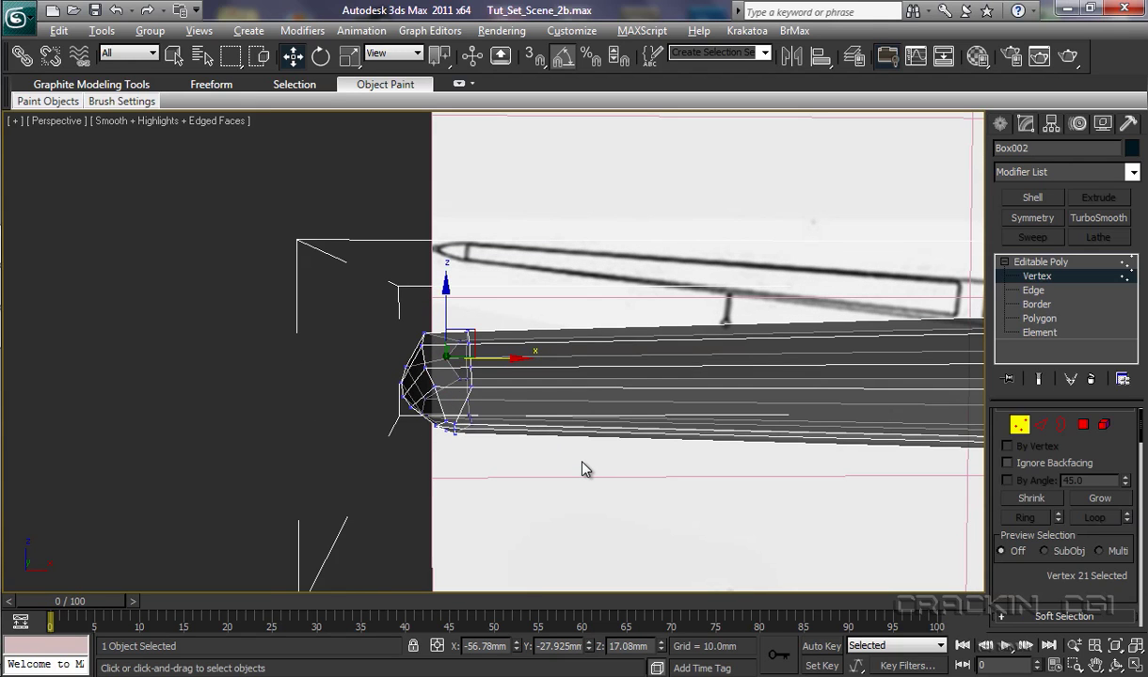
alt+middle_drag(582, 468, 762, 585)
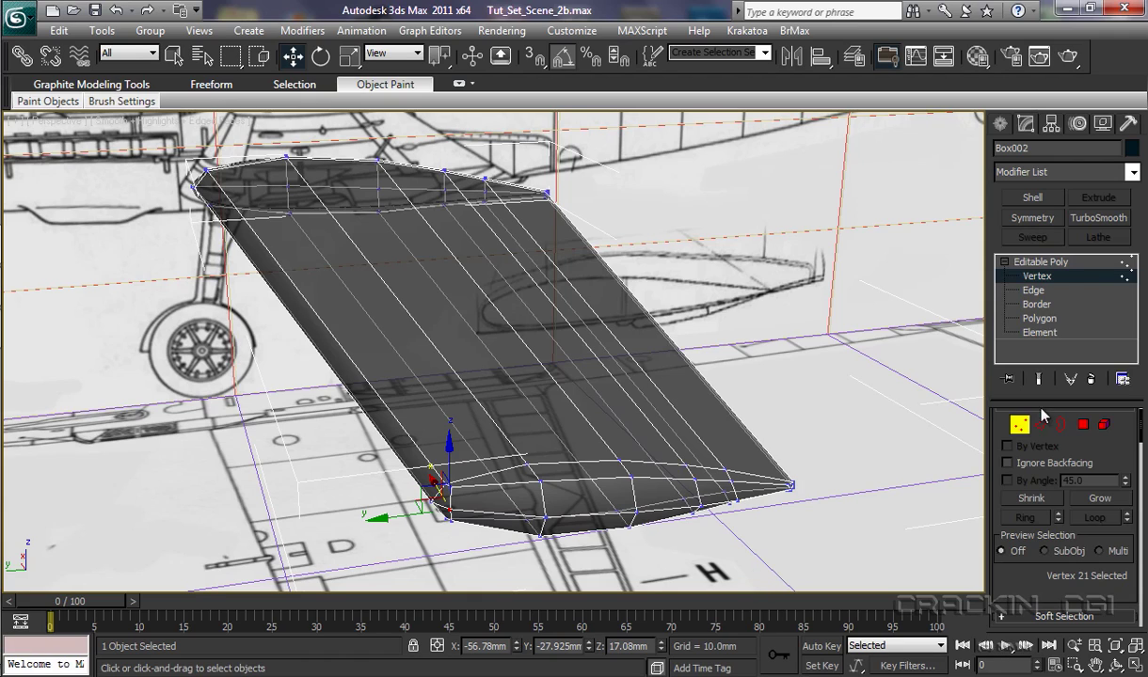
click(1048, 263)
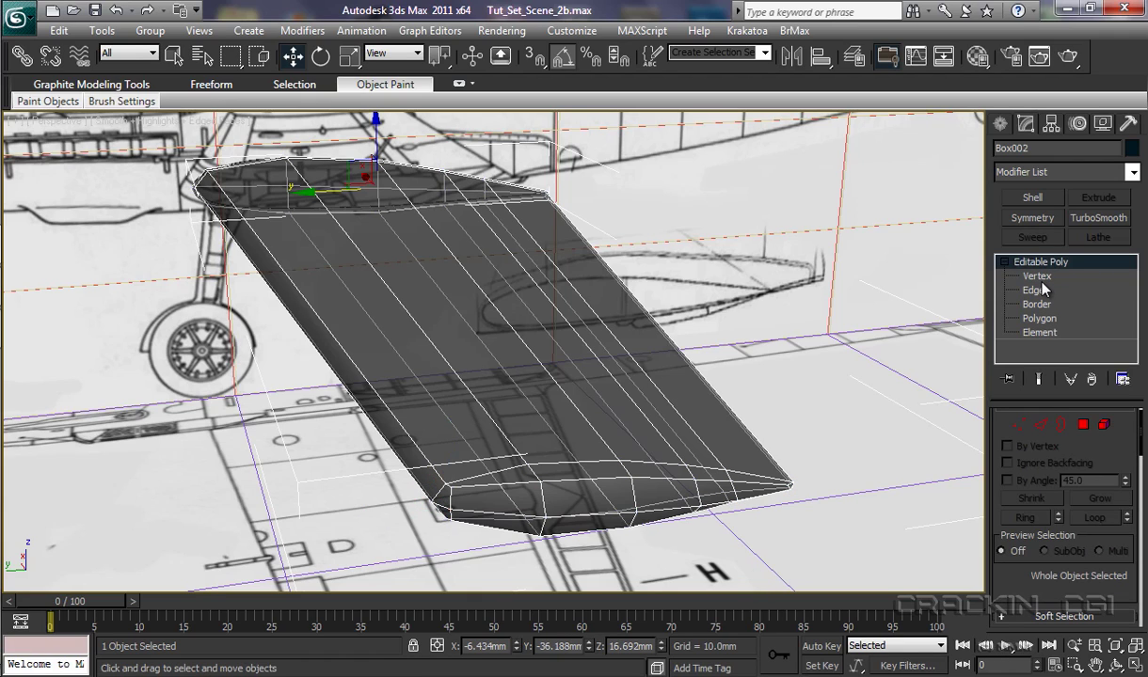
click(1094, 218)
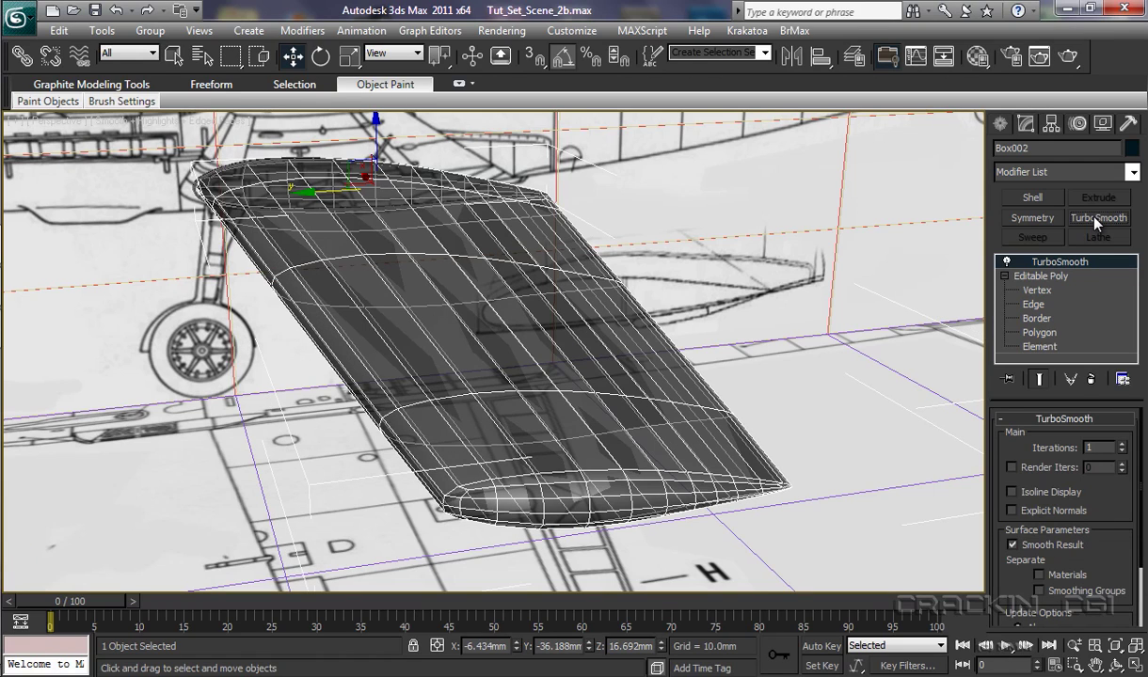
alt+middle_drag(798, 339, 792, 394)
alt+middle_drag(397, 433, 359, 428)
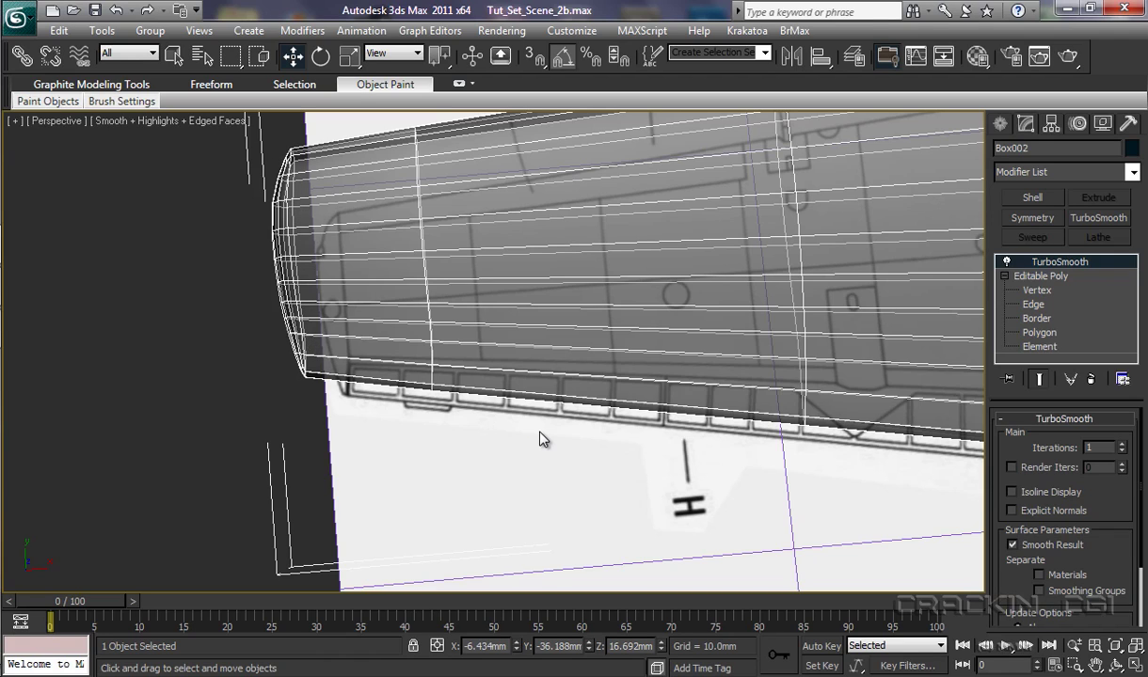
mouse_move(545, 439)
alt+middle_down()
mouse_move(606, 336)
mouse_move(735, 305)
mouse_move(659, 338)
alt+middle_up()
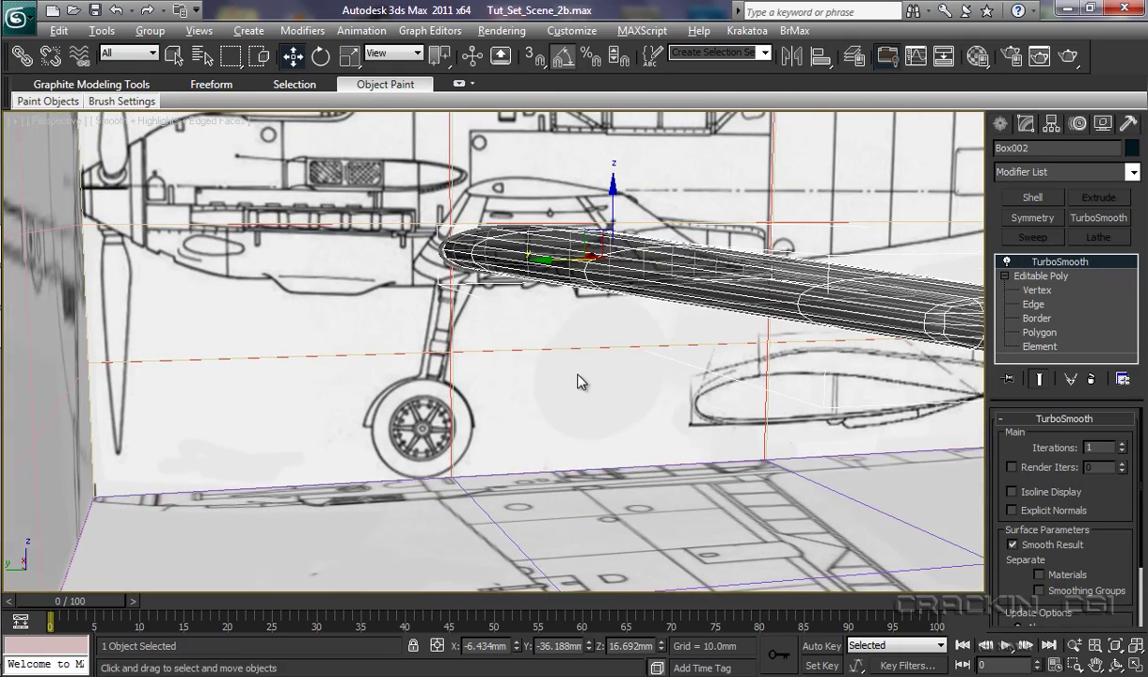
ctrl+alt+middle_drag(579, 381, 604, 293)
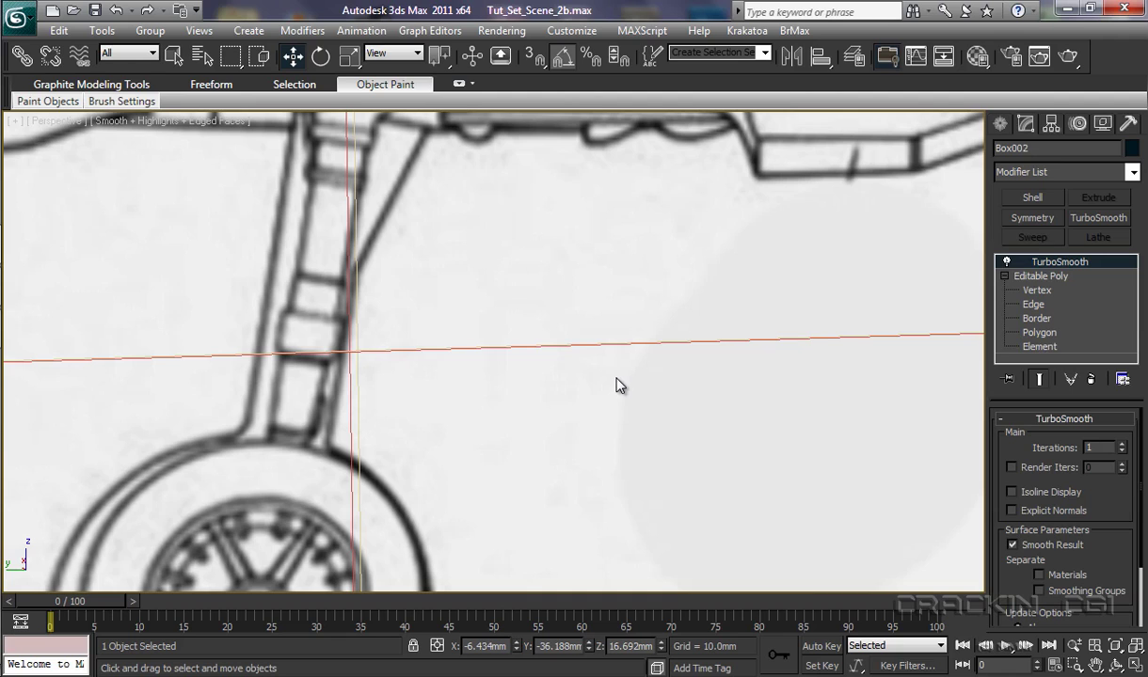
scroll(614, 384, down, 3)
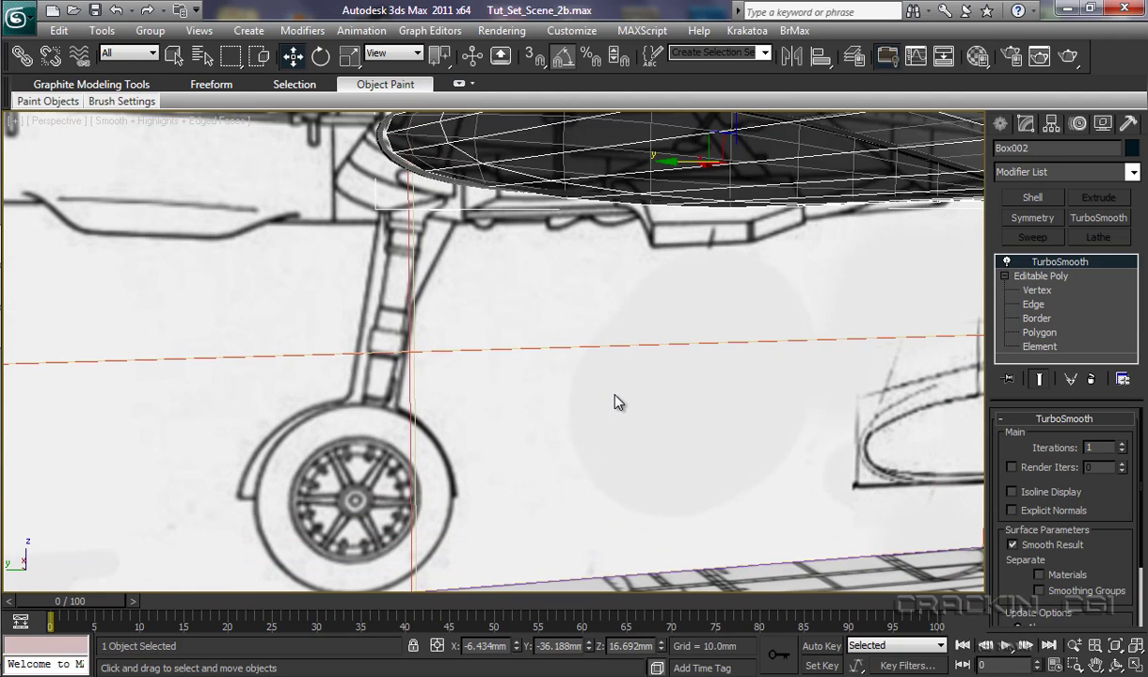
middle_drag(630, 325, 600, 478)
scroll(600, 478, up, 4)
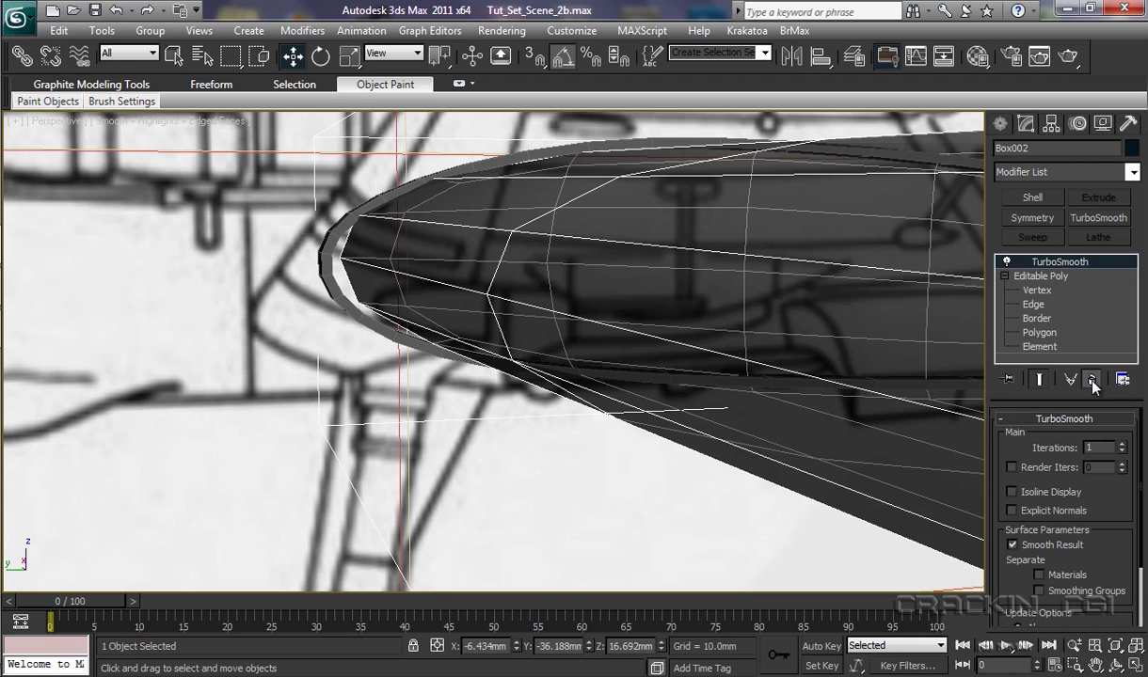
click(1091, 379)
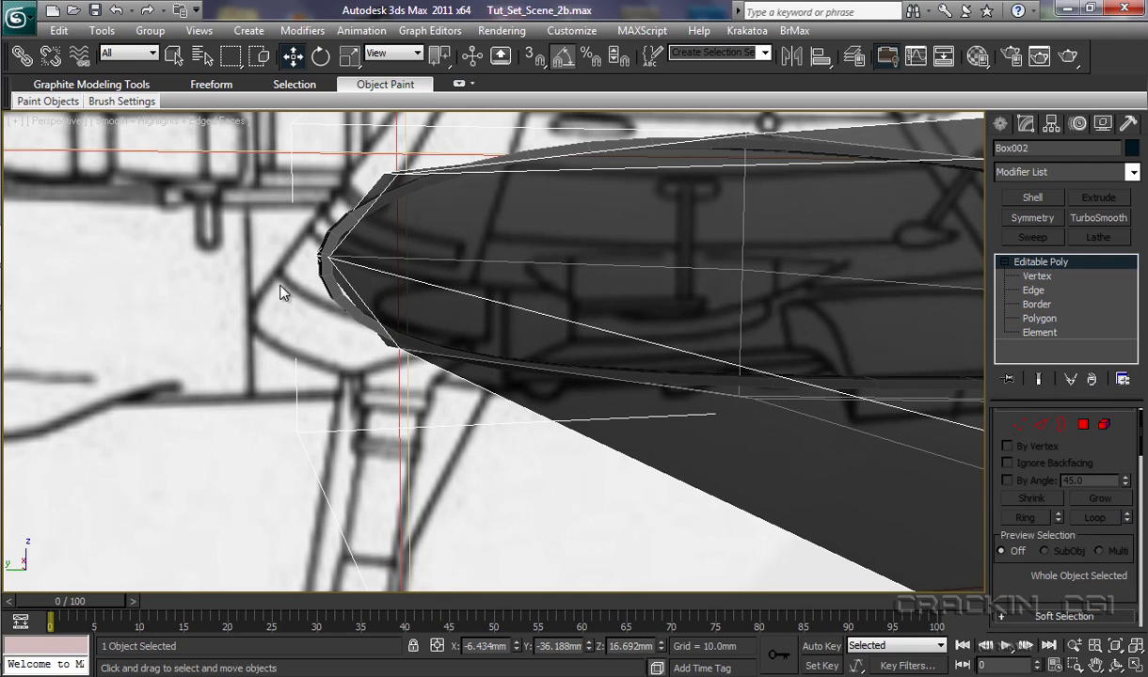
Step: Pull the root's foremost vertices about 0.16 mm forward and lower the underside vertices just behind them by about 0.12 mm
click(1041, 275)
drag(331, 233, 245, 259)
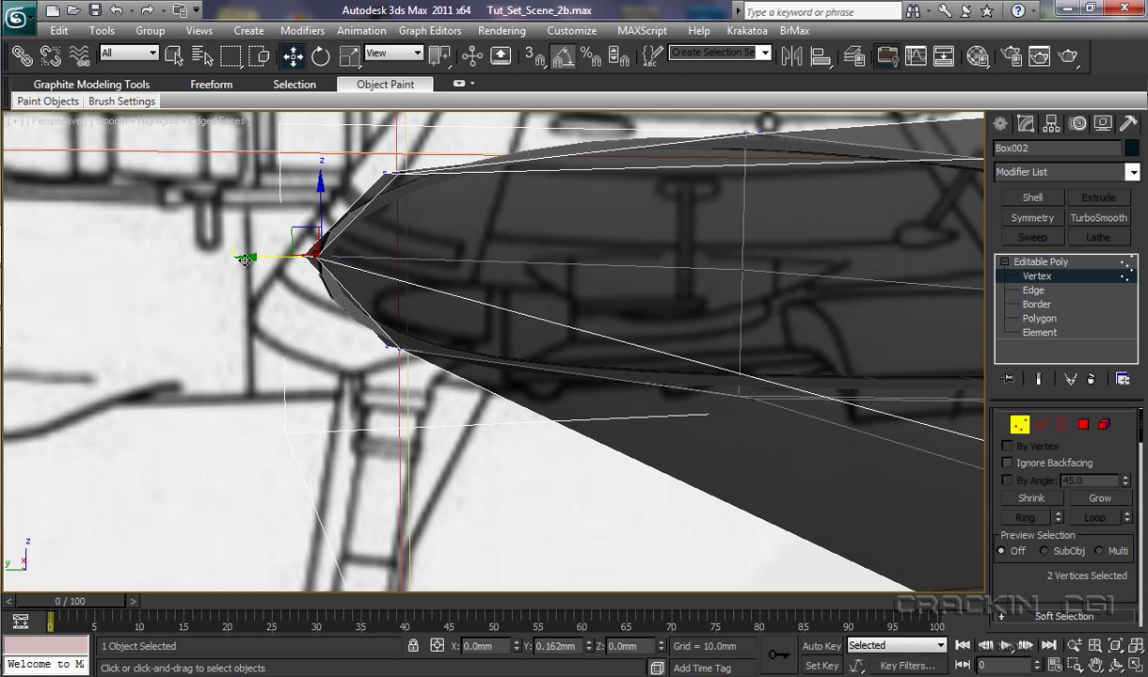
click(392, 377)
drag(417, 362, 414, 359)
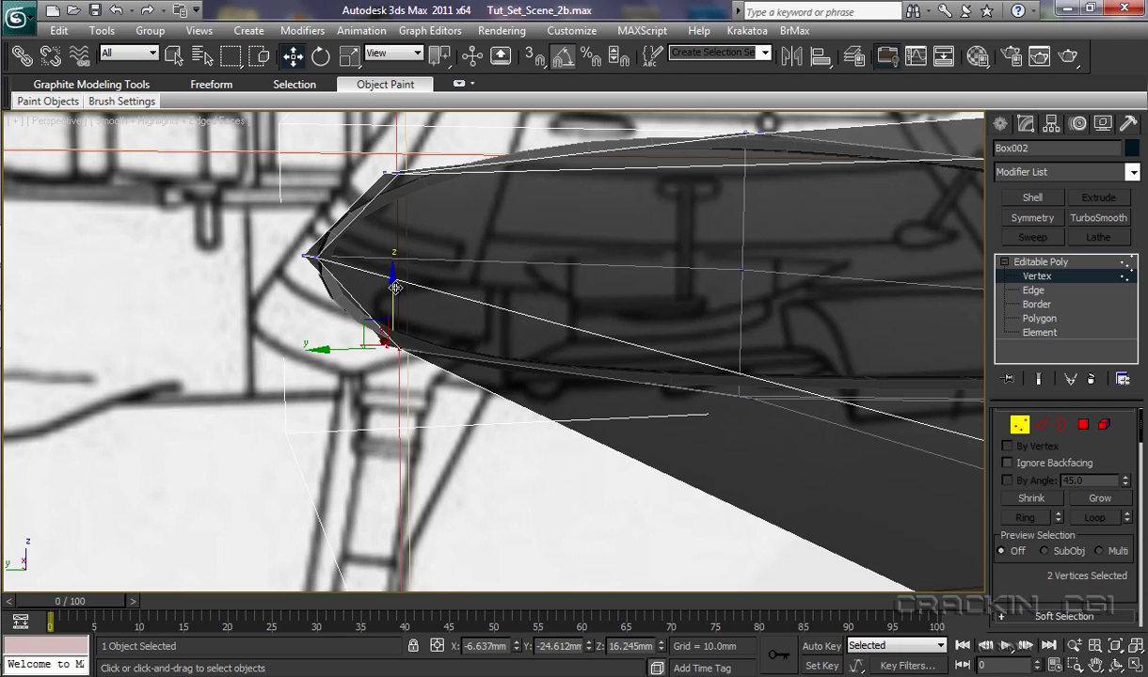
drag(393, 276, 394, 302)
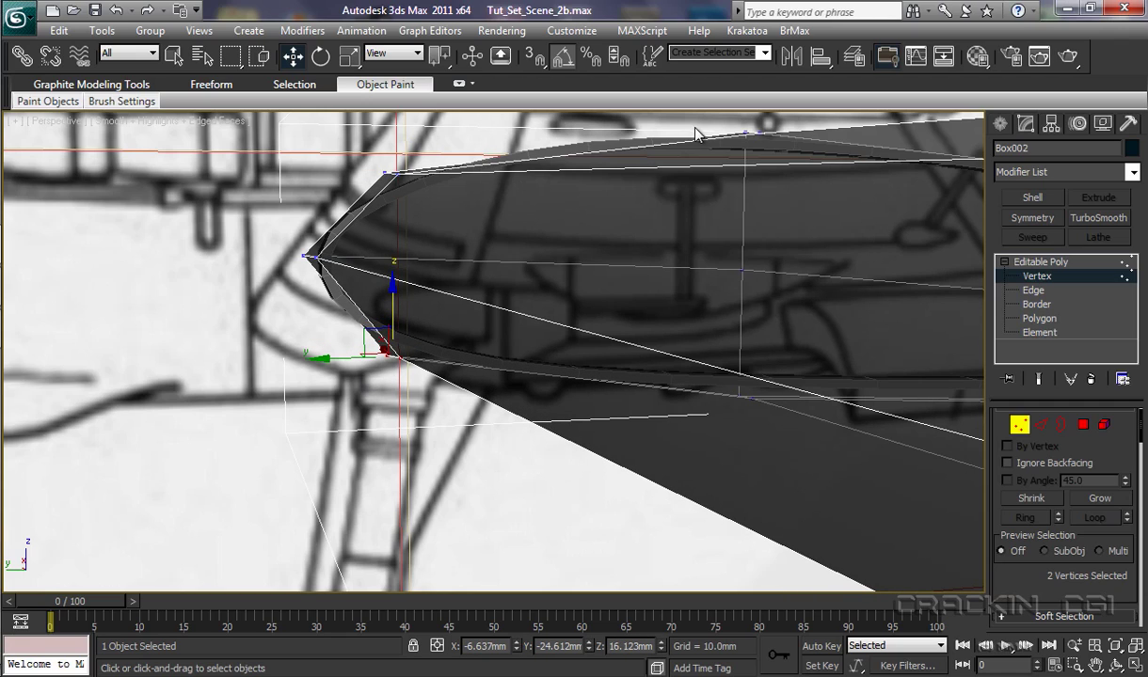
Step: Lower the next pair of underside vertices at the wing root slightly to follow the airfoil
drag(668, 134, 755, 156)
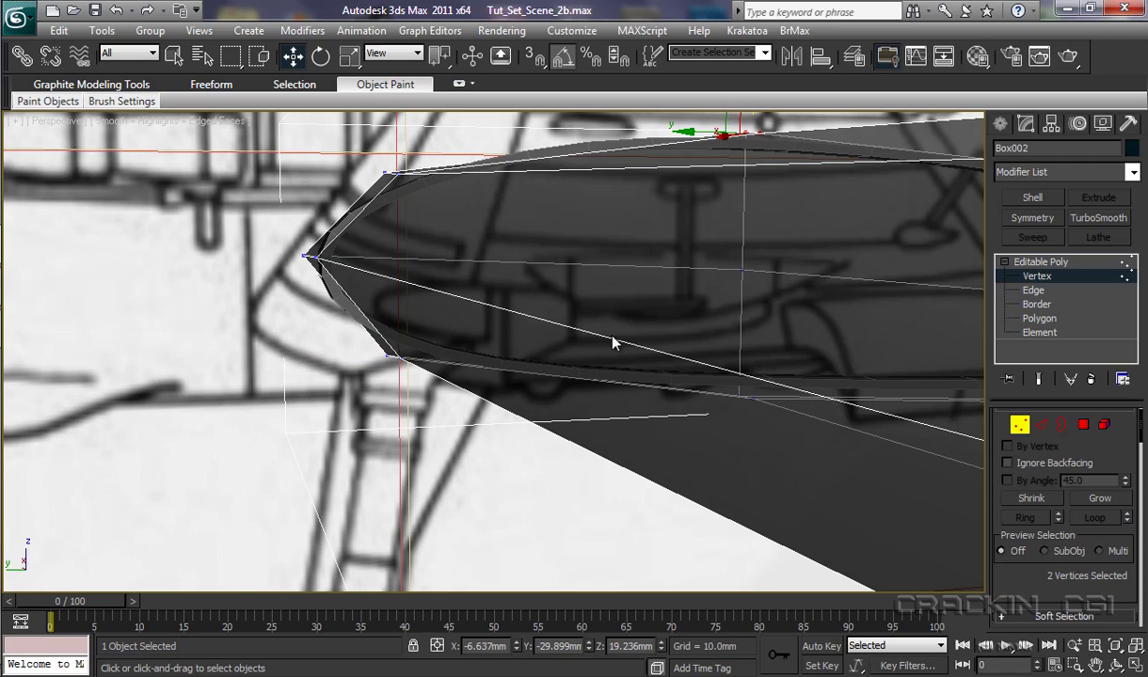
drag(729, 366, 766, 392)
drag(748, 336, 749, 343)
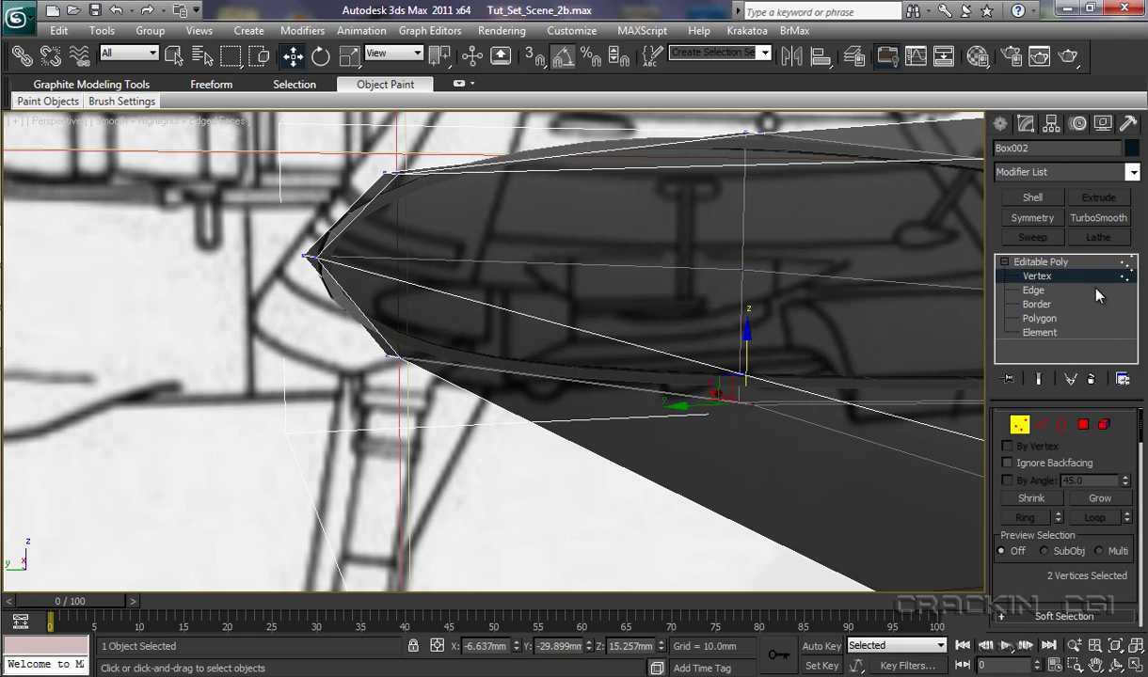
Step: Check the adjusted root profile with a temporary TurboSmooth, then delete the modifier and show the whole wing
click(1058, 261)
click(1098, 218)
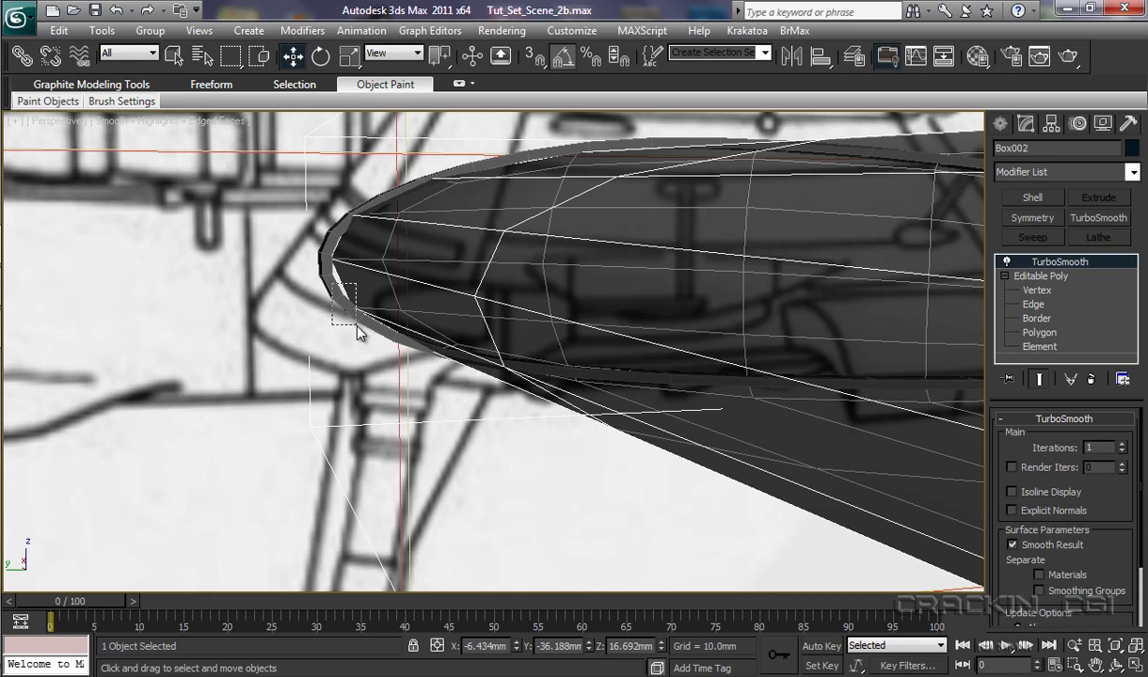
click(329, 313)
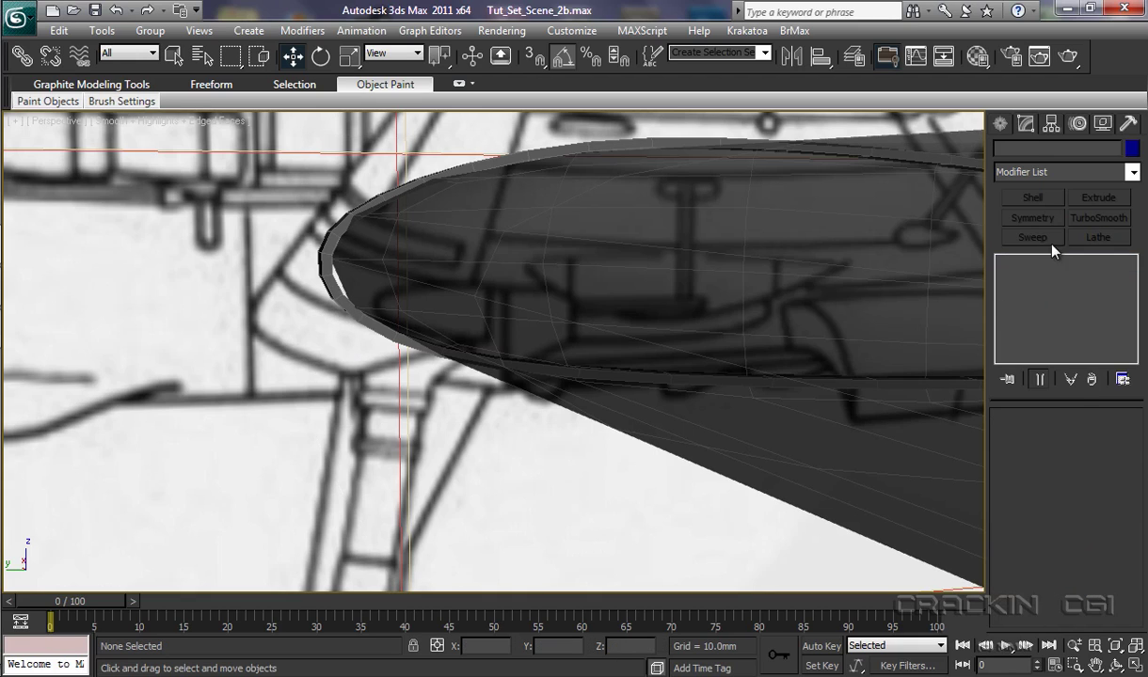
click(656, 257)
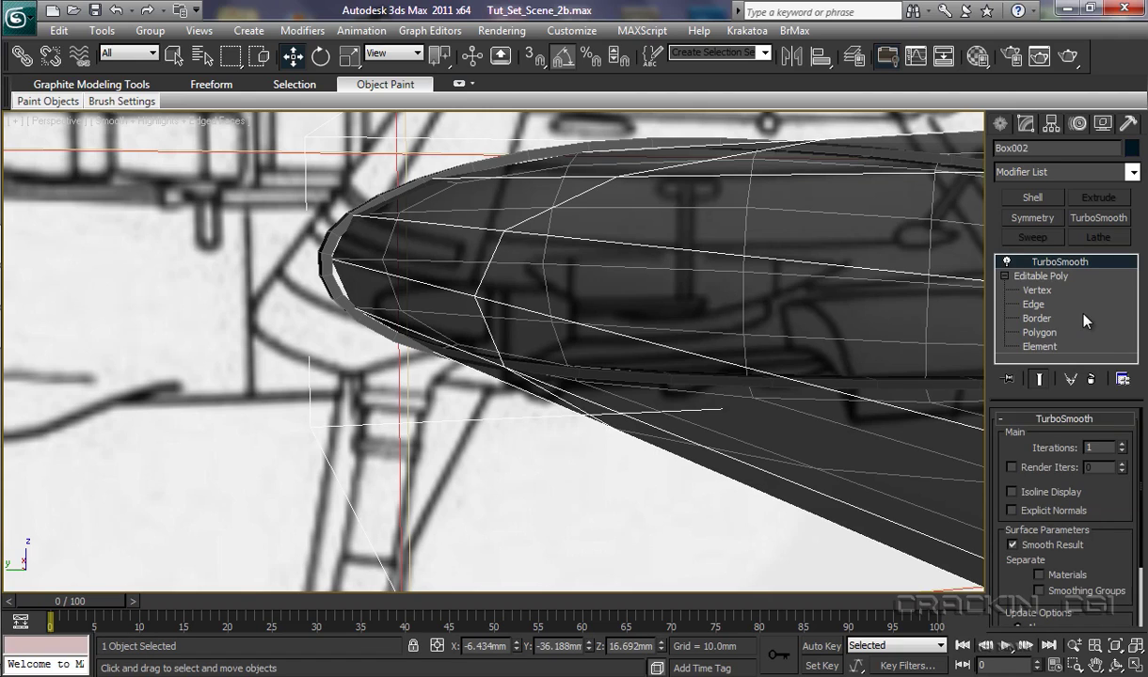
click(1089, 379)
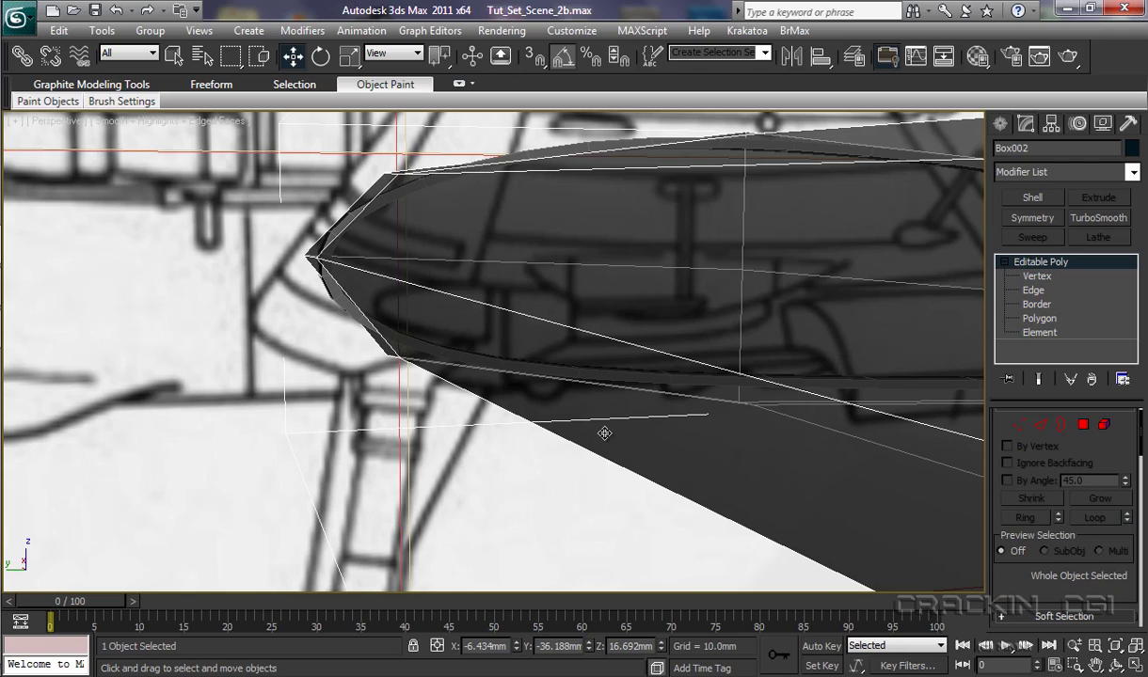
scroll(604, 433, down, 10)
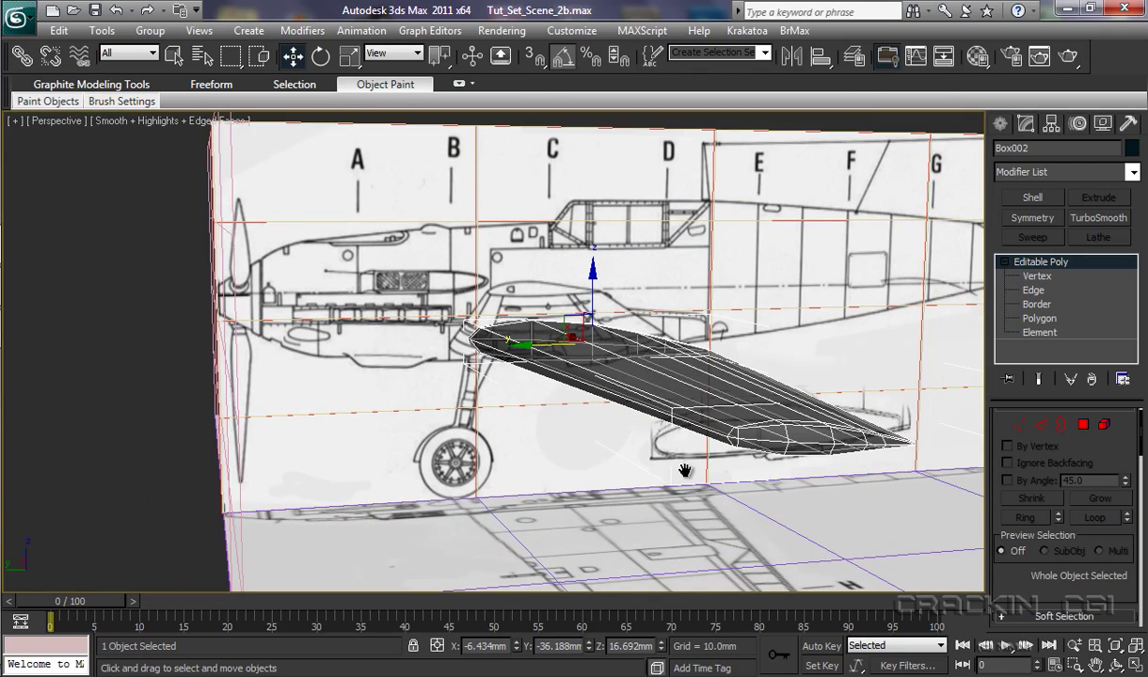
middle_drag(684, 470, 569, 474)
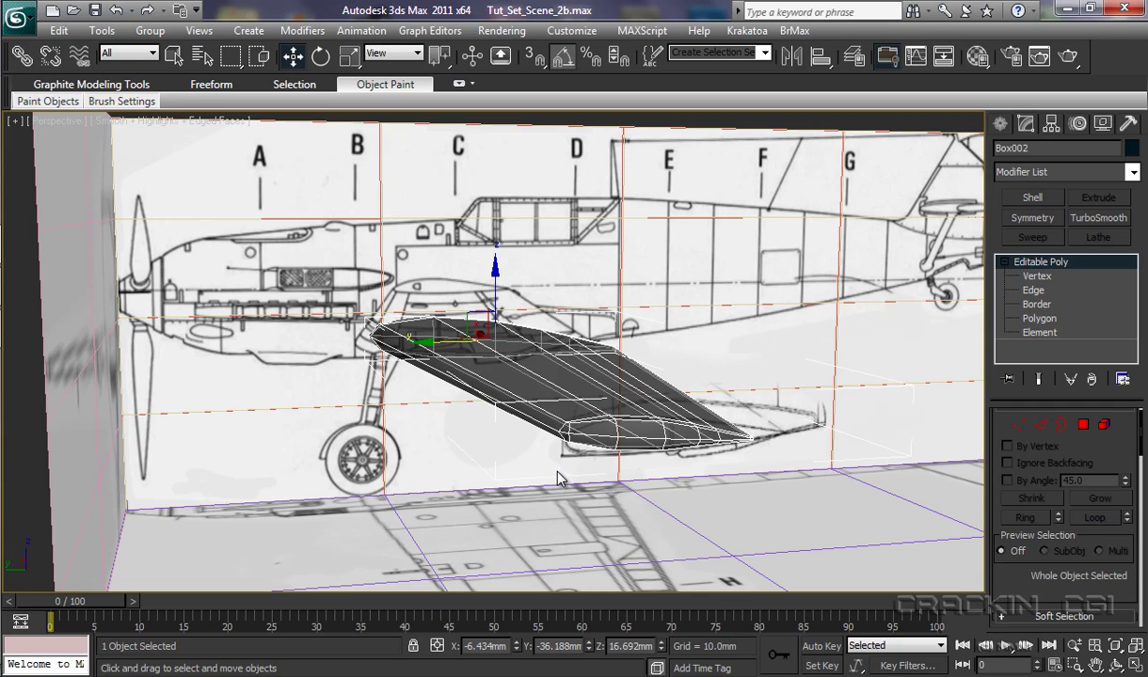